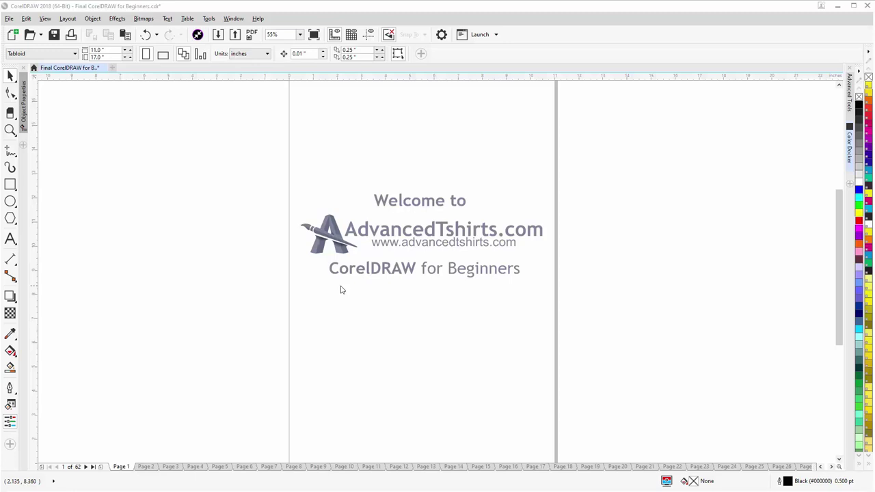
{"action": "left_click", "coordinate": [196, 468]}
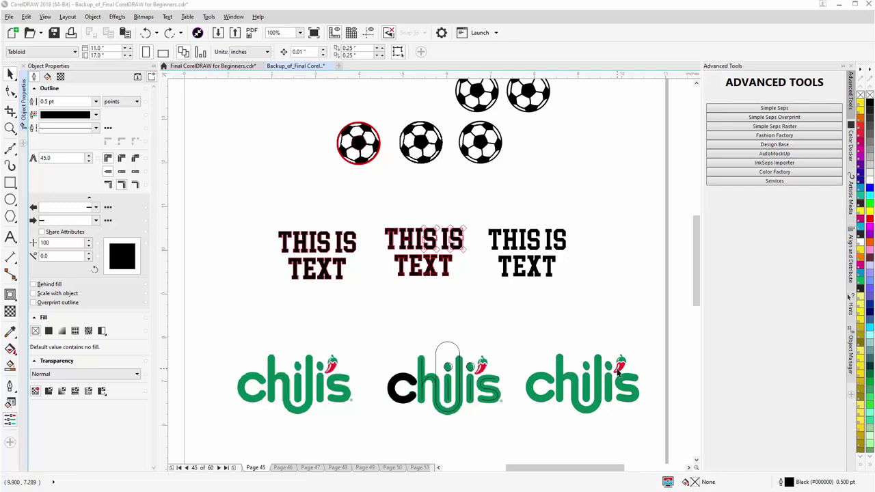
Step: Draw a circle about 0.536 inches in diameter from the center of the logo's letter c, along the middle of its stroke
{"action": "scroll", "coordinate": [298, 393], "scroll_direction": "up", "scroll_amount": 2}
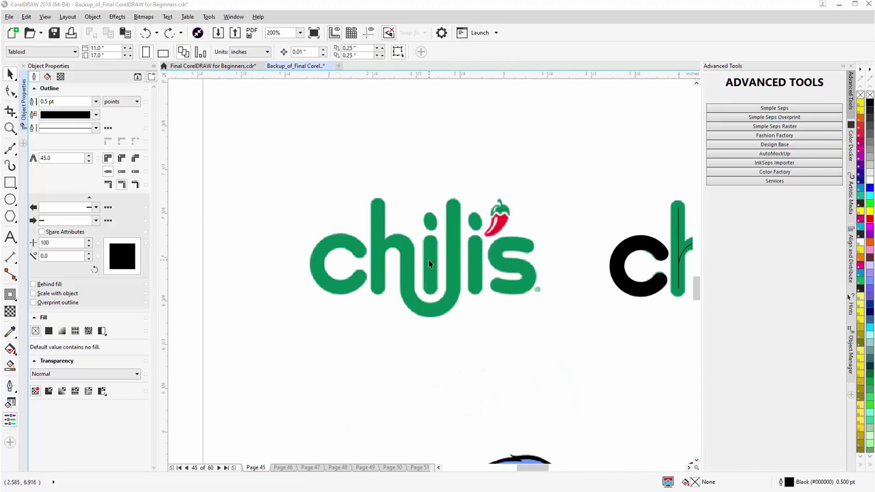
{"action": "scroll", "coordinate": [428, 259], "scroll_direction": "up", "scroll_amount": 1}
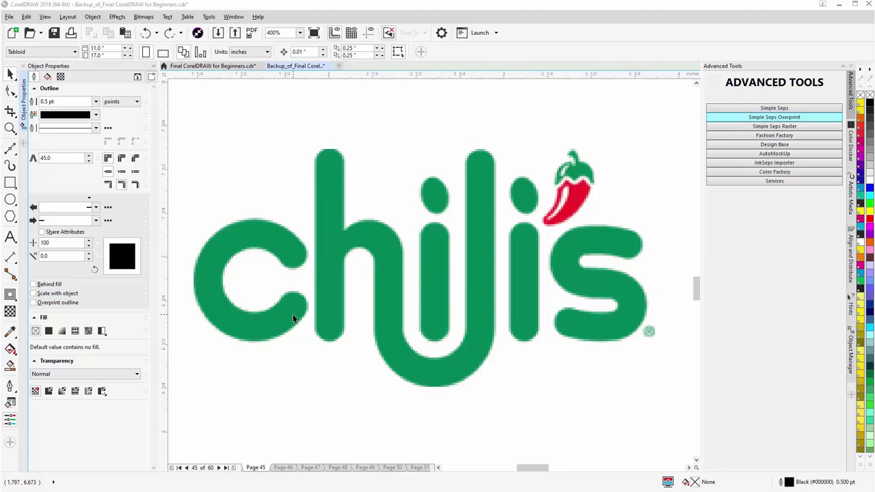
{"action": "left_click", "coordinate": [10, 199]}
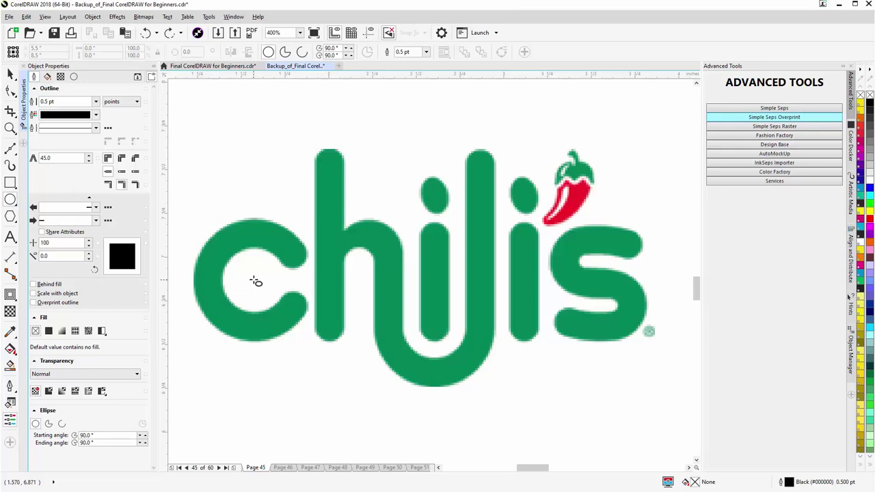
{"action": "left_click_drag", "start_coordinate": [255, 281], "coordinate": [264, 328]}
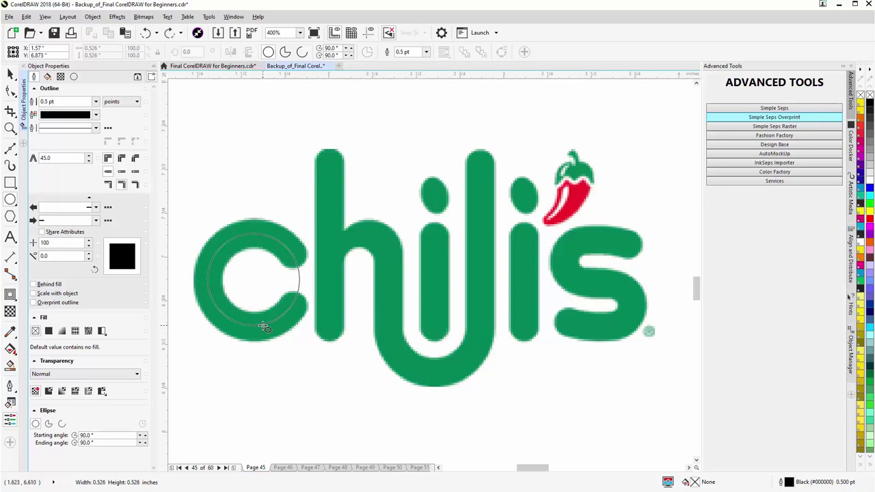
{"action": "left_click_drag", "start_coordinate": [263, 327], "coordinate": [262, 327]}
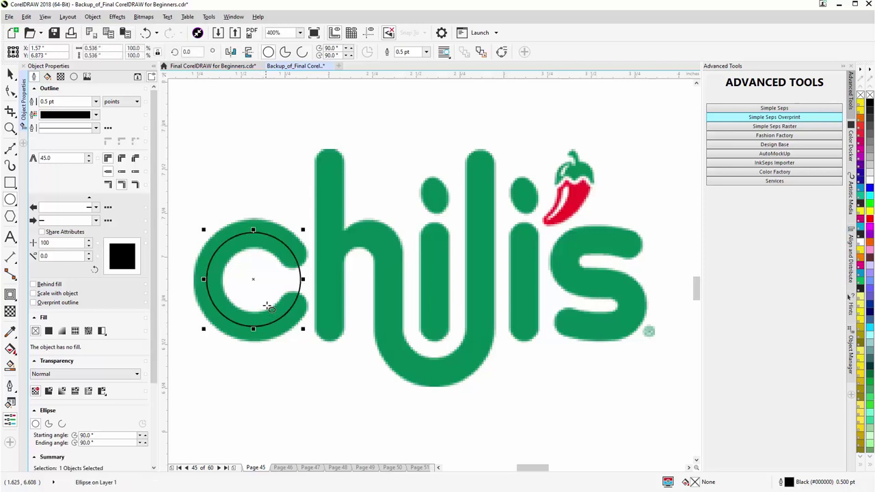
Step: Turn the circle into an arc opening at the c's gap, running from about 36.3° to 321.7°
{"action": "left_click", "coordinate": [304, 55]}
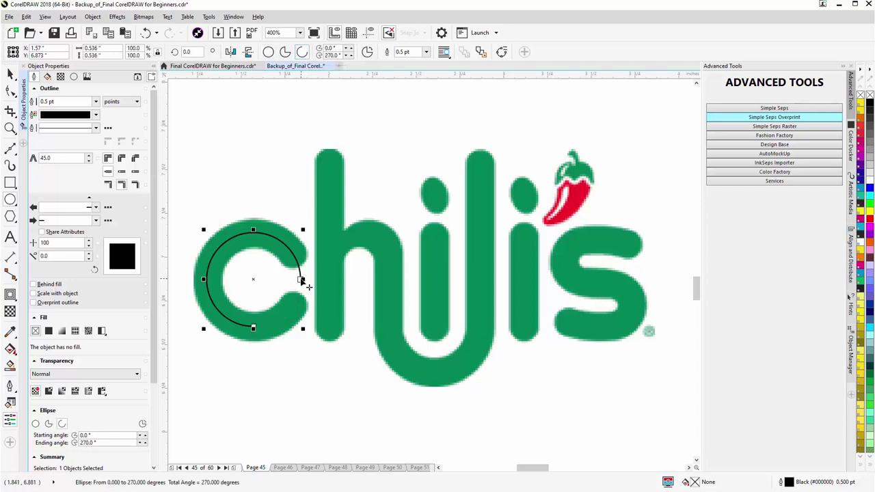
{"action": "left_click_drag", "start_coordinate": [301, 280], "coordinate": [299, 252]}
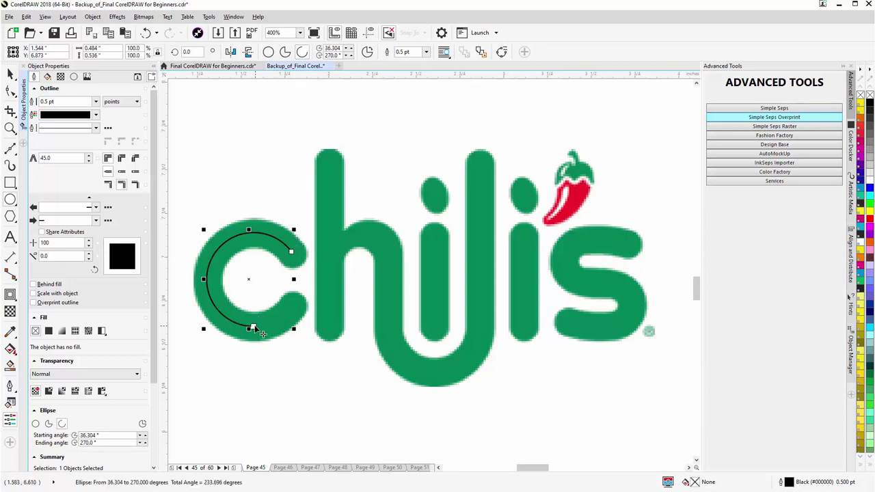
{"action": "left_click_drag", "start_coordinate": [255, 327], "coordinate": [294, 312]}
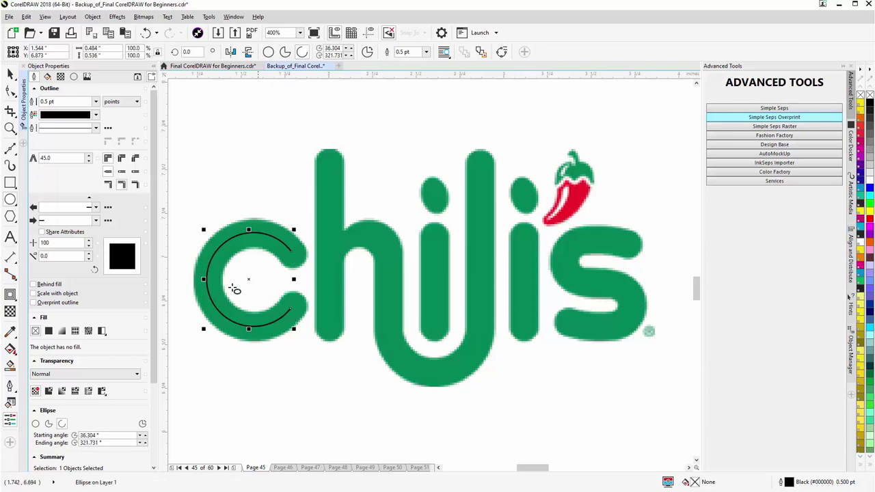
Step: Set the arc's outline width to 12 pt and give it round line caps to match the c's stroke
{"action": "left_click", "coordinate": [96, 101]}
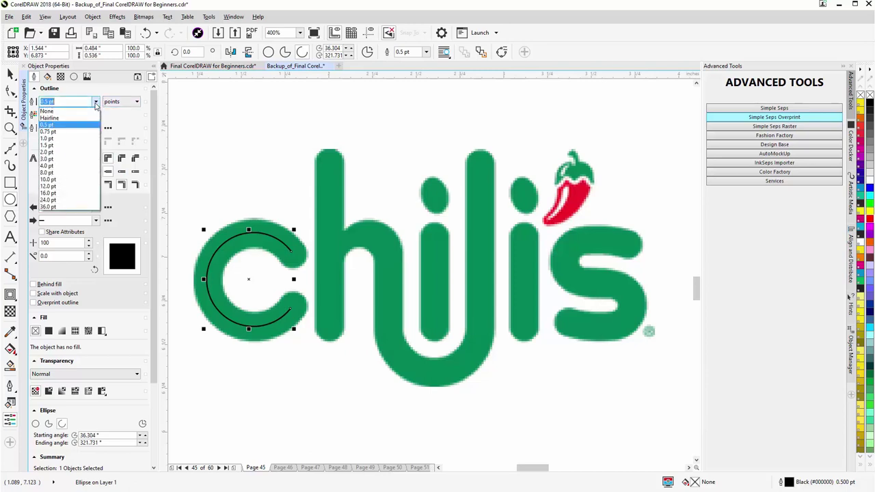
{"action": "left_click", "coordinate": [71, 165]}
{"action": "left_click", "coordinate": [95, 104]}
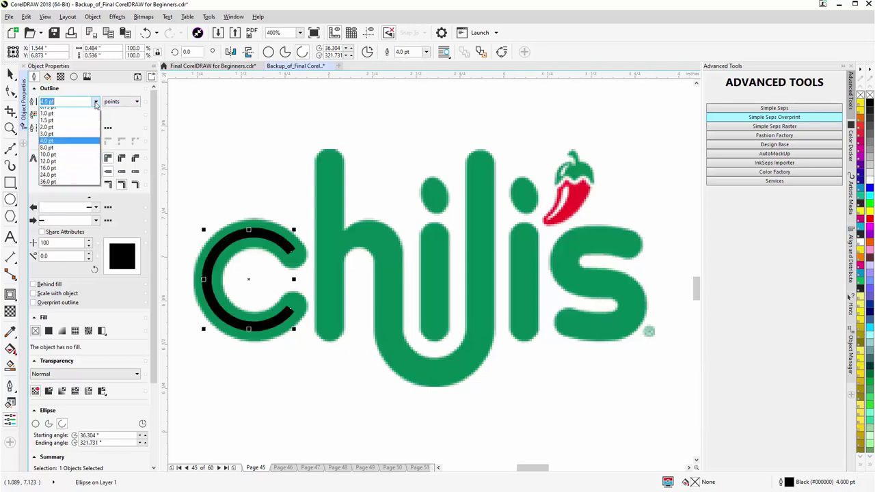
{"action": "left_click", "coordinate": [71, 189]}
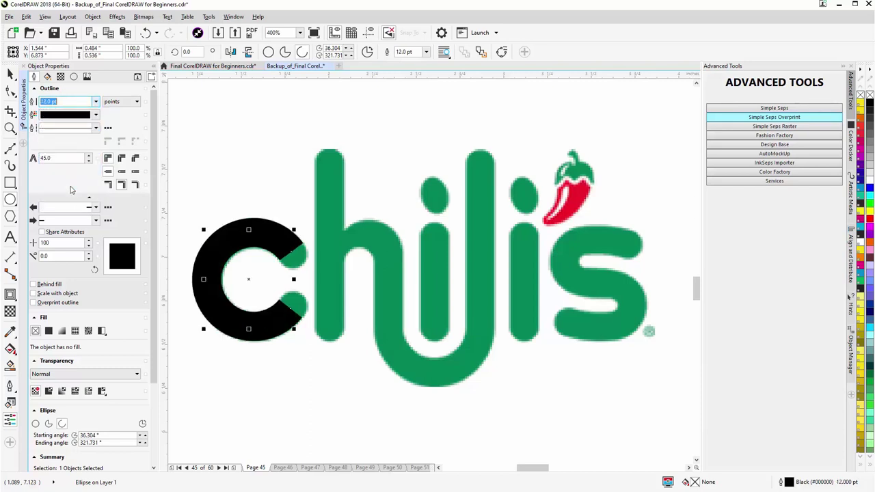
{"action": "left_click", "coordinate": [121, 176]}
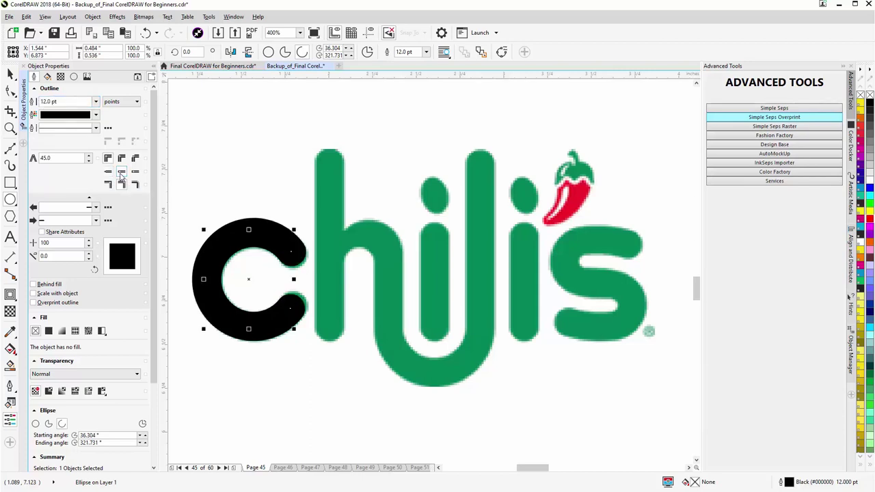
Step: Fine-tune the arc's end points to about 31.8° and 323.5°, keeping the shape an open arc
{"action": "left_click_drag", "start_coordinate": [293, 254], "coordinate": [293, 255]}
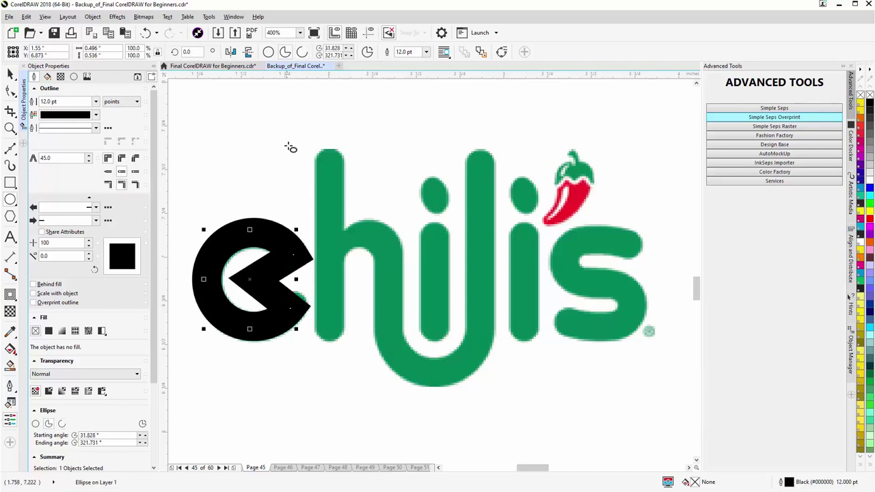
{"action": "left_click", "coordinate": [302, 52]}
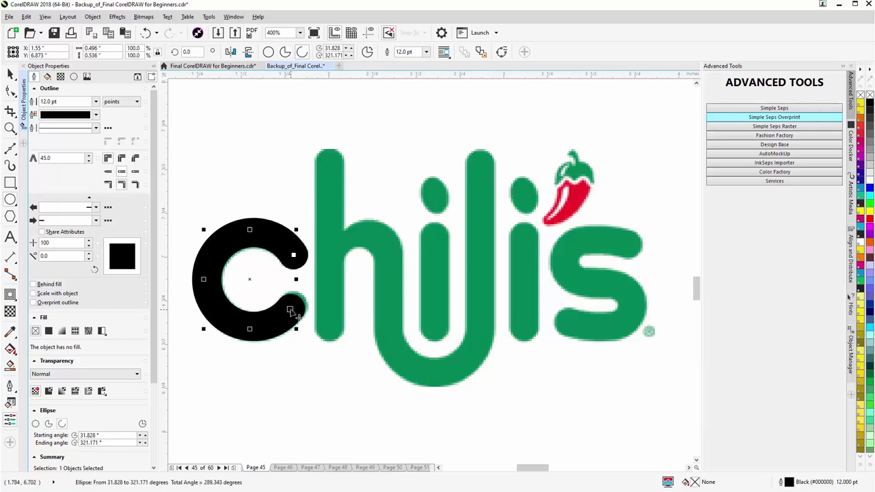
{"action": "left_click_drag", "start_coordinate": [290, 310], "coordinate": [293, 312]}
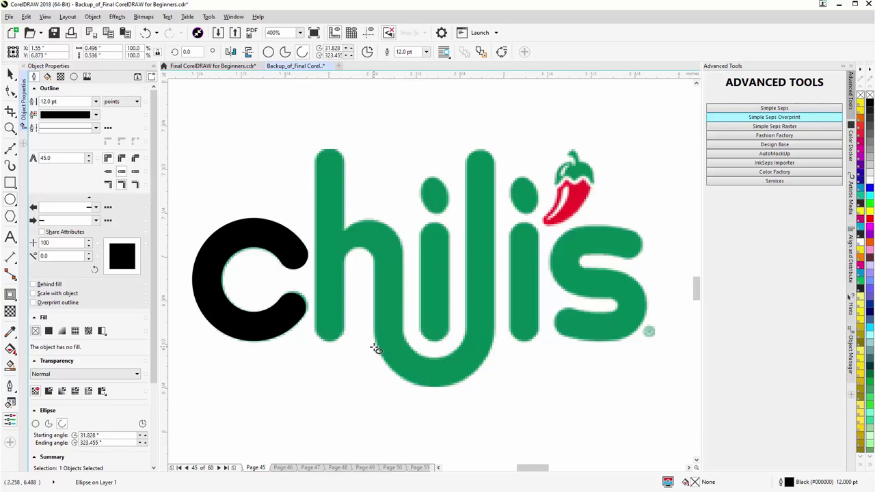
Step: Convert the c's outline to an object and check its contour in Wireframe view before returning to Enhanced view
{"action": "key", "text": "ctrl+shift+q"}
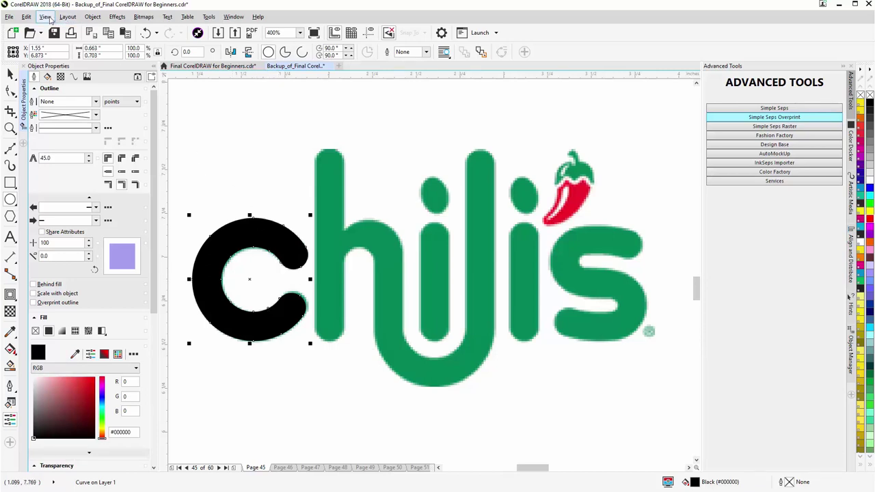
{"action": "left_click", "coordinate": [45, 16]}
{"action": "left_click", "coordinate": [57, 45]}
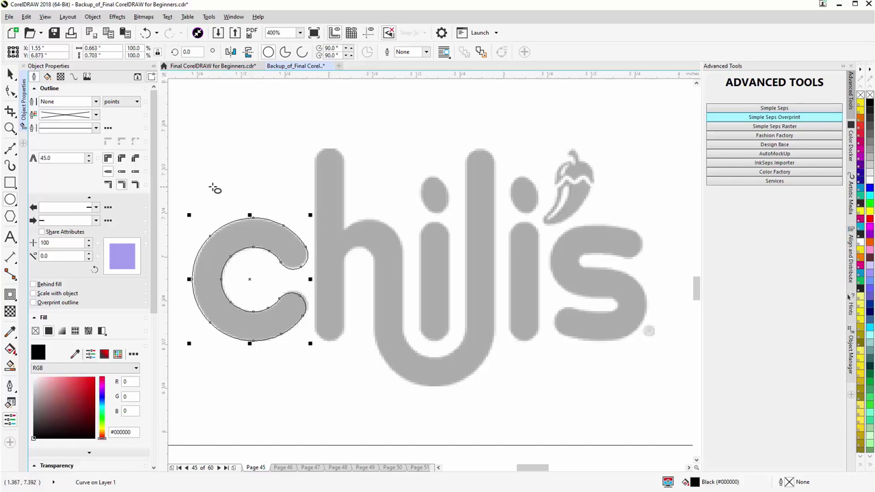
{"action": "left_click", "coordinate": [45, 17]}
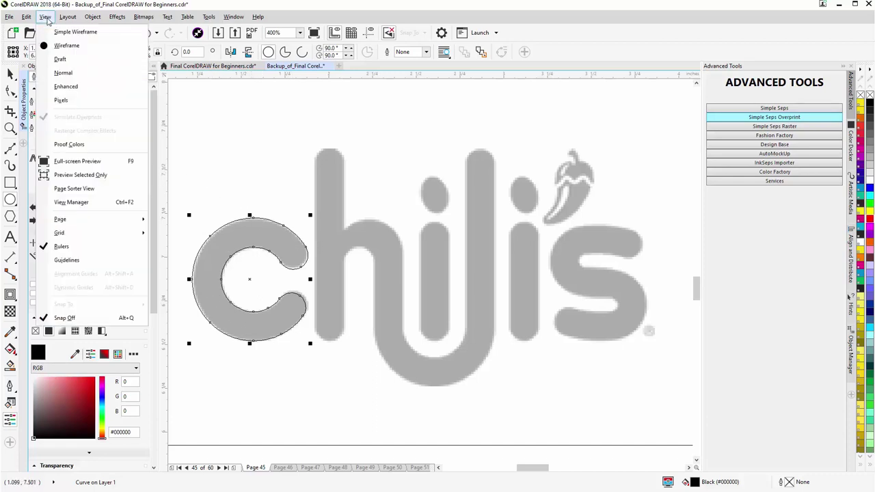
{"action": "left_click", "coordinate": [62, 86]}
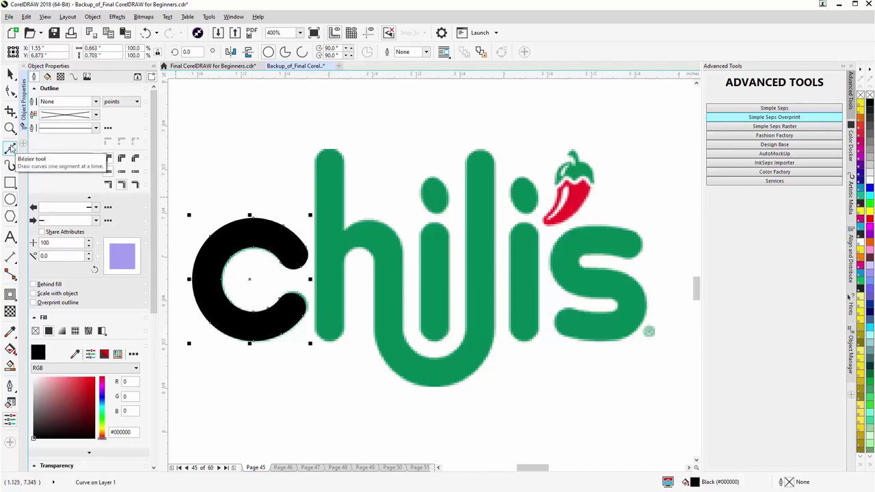
Step: Draw a straight vertical line about 0.92 inches long down the center of the h's stem with the Bézier tool
{"action": "left_click", "coordinate": [11, 148]}
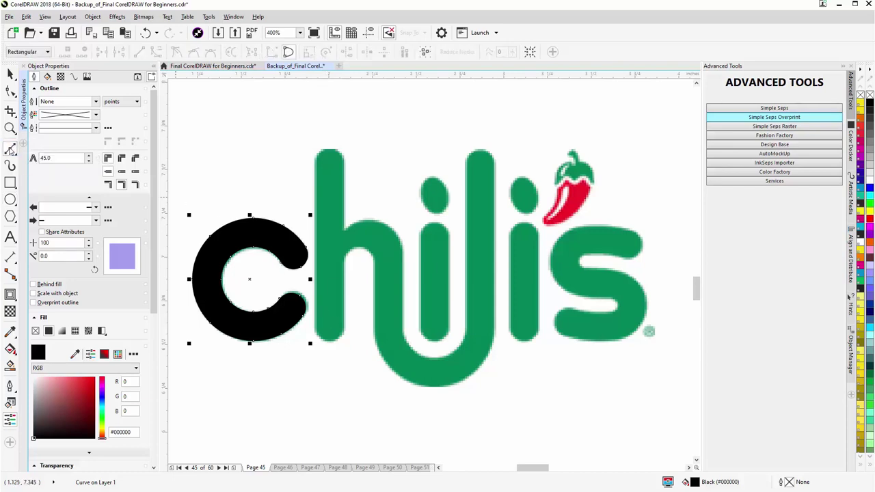
{"action": "left_click", "coordinate": [329, 165]}
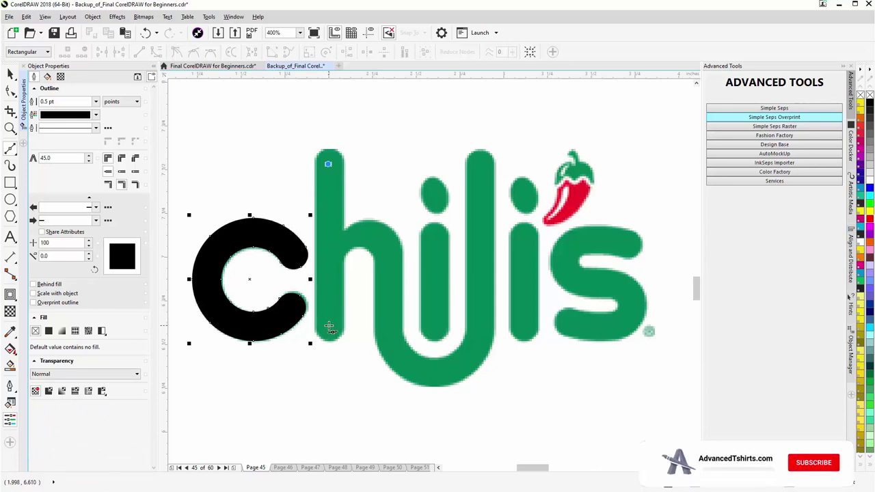
{"action": "left_click", "coordinate": [328, 329]}
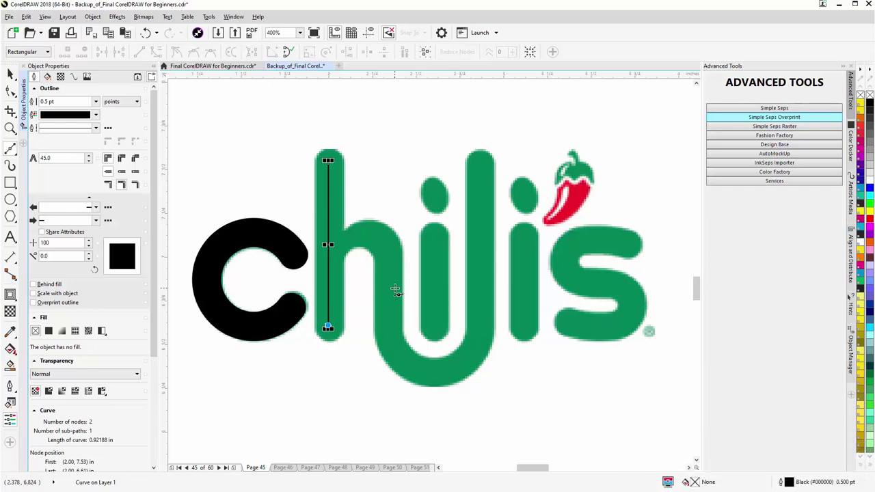
{"action": "key", "text": "Escape"}
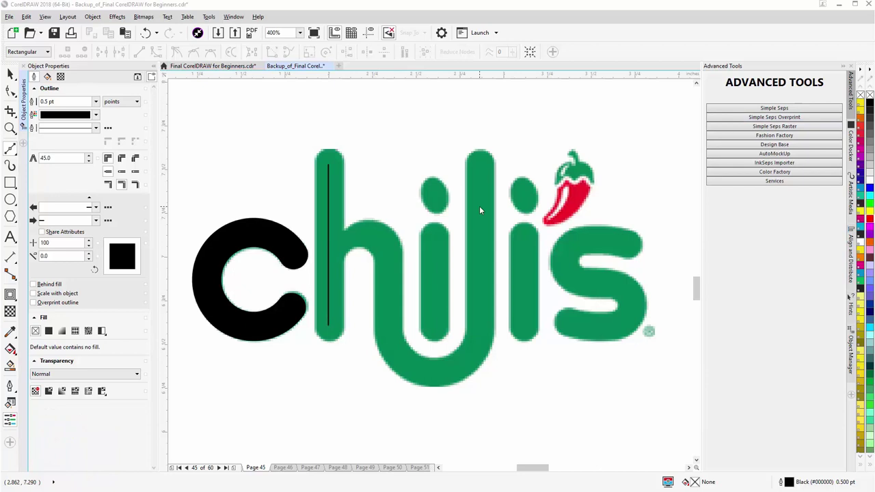
Step: Draw a rectangle about 0.54 by 1.79 inches, its sides centered on the strokes of the U-shaped curve joining h and l
{"action": "left_click", "coordinate": [11, 183]}
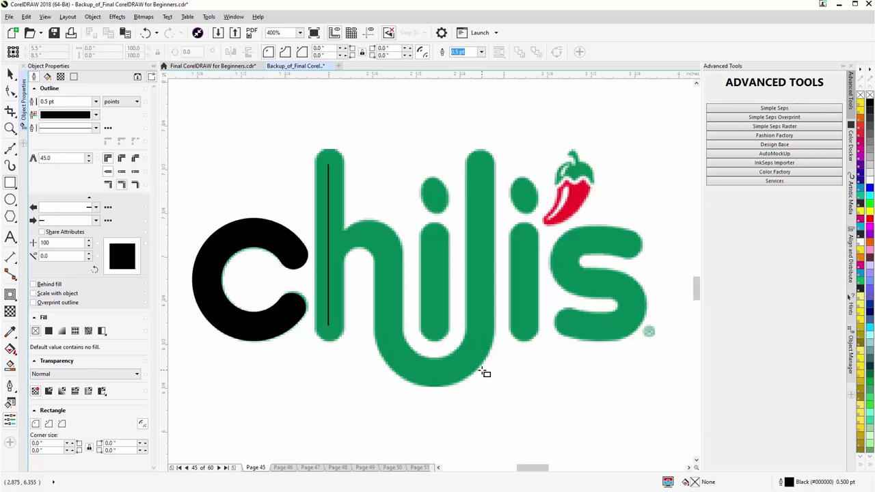
{"action": "mouse_move", "coordinate": [481, 370]}
{"action": "left_mouse_down"}
{"action": "mouse_move", "coordinate": [408, 190]}
{"action": "mouse_move", "coordinate": [392, 82]}
{"action": "mouse_move", "coordinate": [386, 105]}
{"action": "left_mouse_up"}
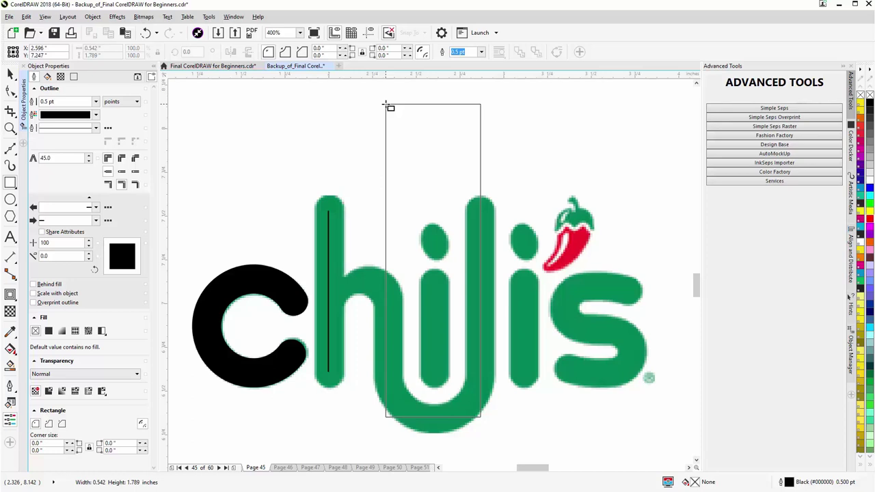
{"action": "left_click_drag", "start_coordinate": [386, 105], "coordinate": [386, 104]}
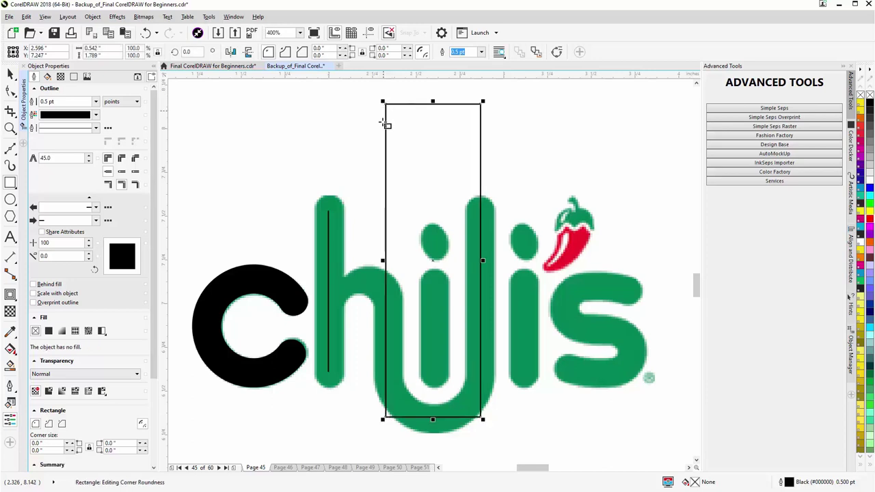
Step: Round the rectangle's corners fully, shift it down slightly and narrow it to about 0.531 inches to follow the U-shaped stroke
{"action": "left_click_drag", "start_coordinate": [383, 419], "coordinate": [391, 369]}
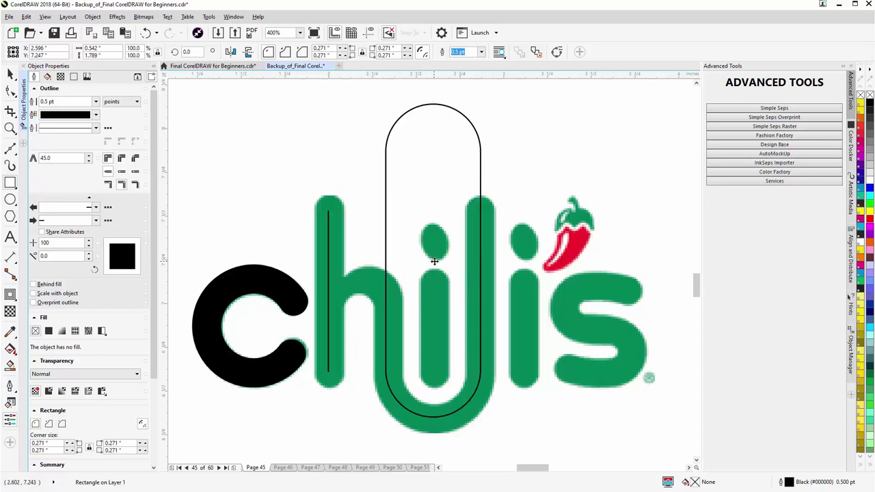
{"action": "left_click_drag", "start_coordinate": [434, 260], "coordinate": [435, 268]}
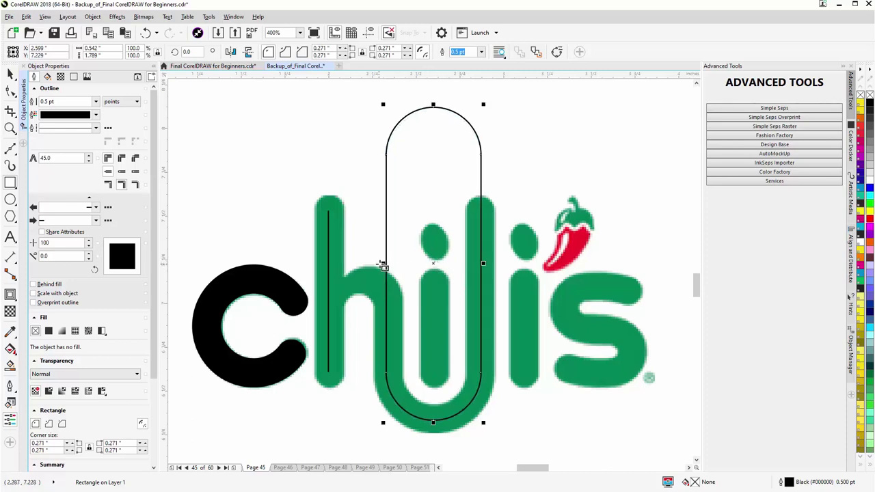
{"action": "left_click_drag", "start_coordinate": [382, 263], "coordinate": [386, 264]}
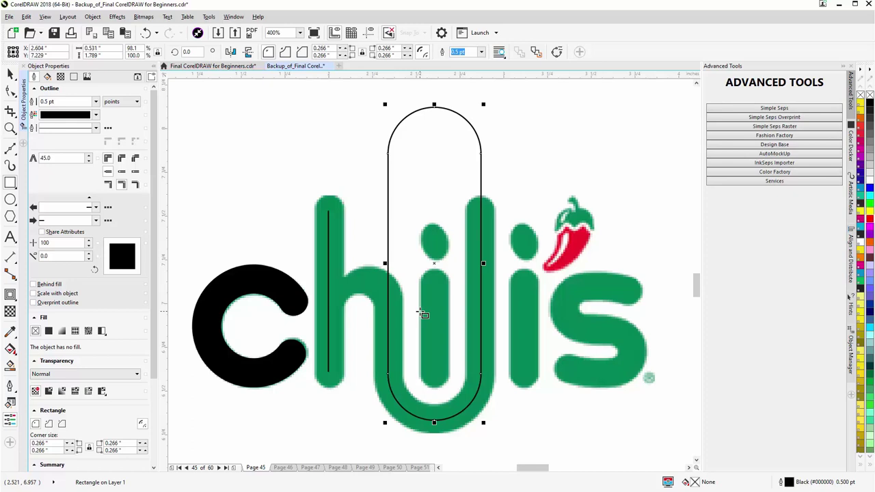
Step: Convert the rounded rectangle to curves and add a node on its left side at the h's shoulder and another near the l's top
{"action": "key", "text": "ctrl+q"}
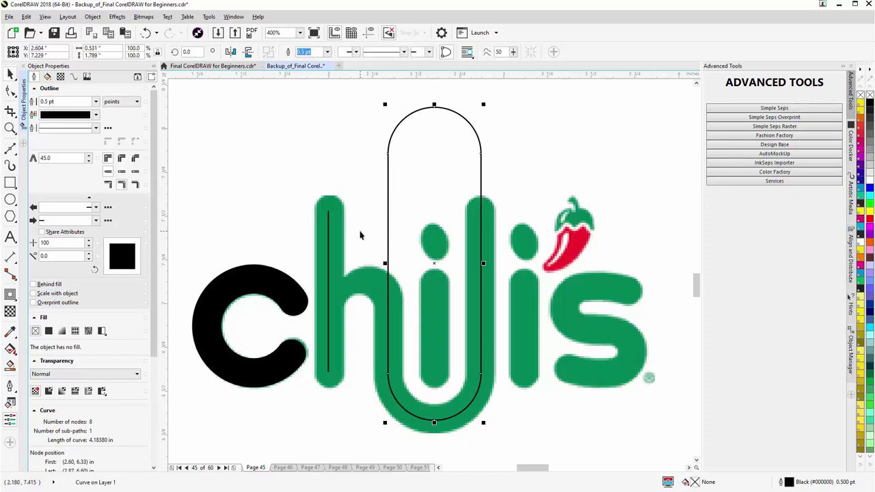
{"action": "key", "text": "F10"}
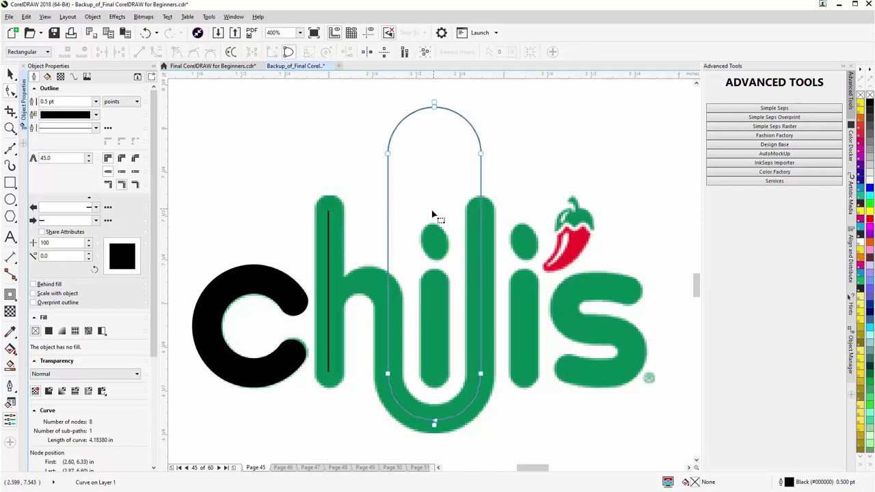
{"action": "left_click", "coordinate": [387, 305]}
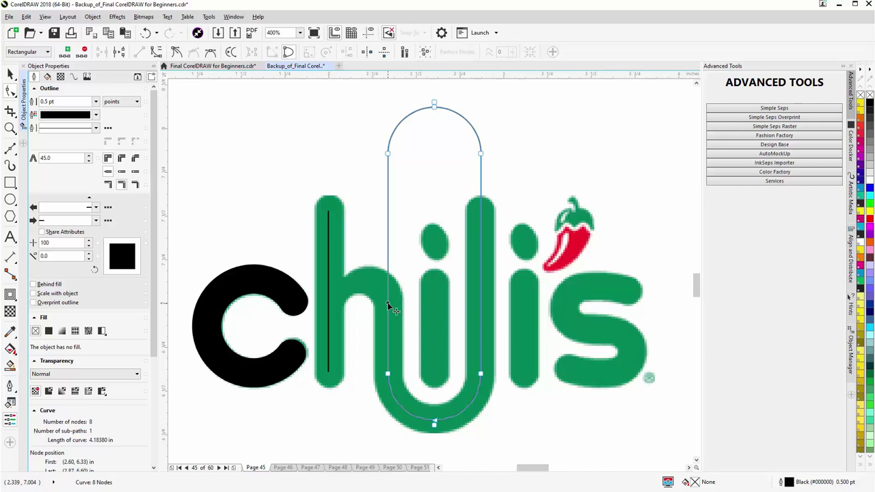
{"action": "double_click", "coordinate": [388, 305]}
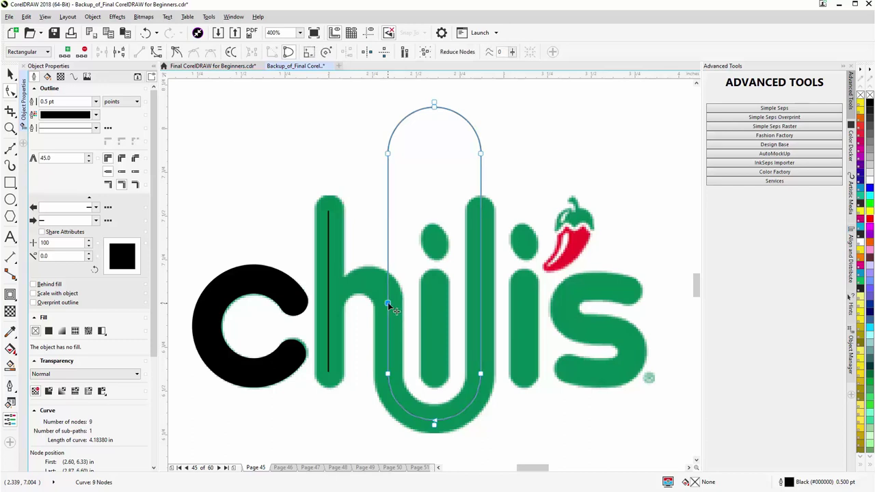
{"action": "double_click", "coordinate": [480, 213]}
Step: Break the curve at the two added nodes, near the l's top and at the h's shoulder
{"action": "right_click", "coordinate": [481, 214]}
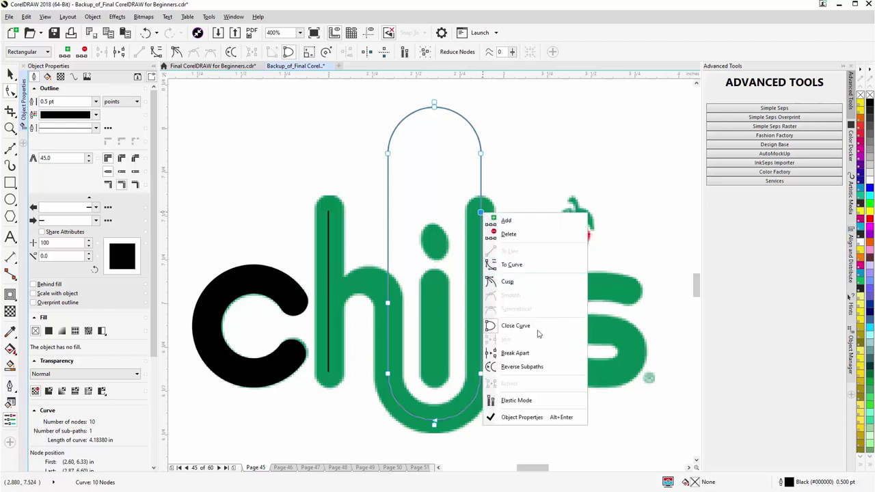
{"action": "left_click", "coordinate": [538, 353]}
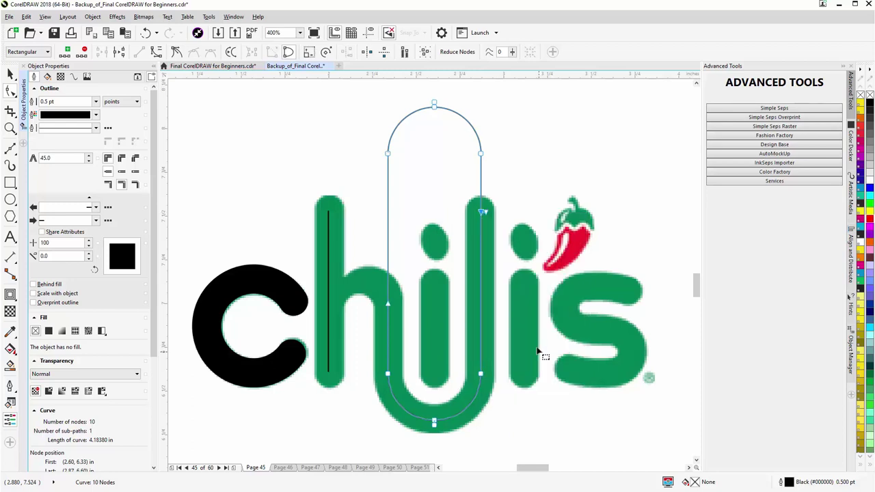
{"action": "left_click", "coordinate": [387, 306]}
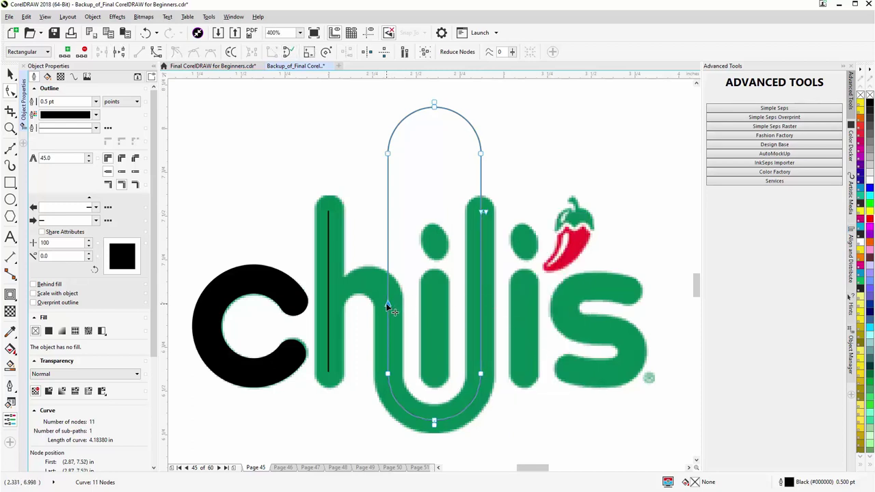
{"action": "right_click", "coordinate": [388, 306]}
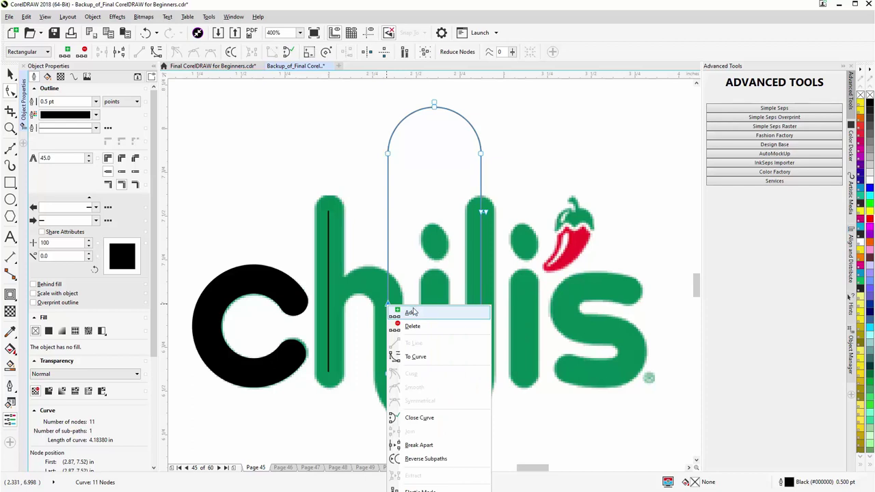
{"action": "left_click", "coordinate": [418, 444]}
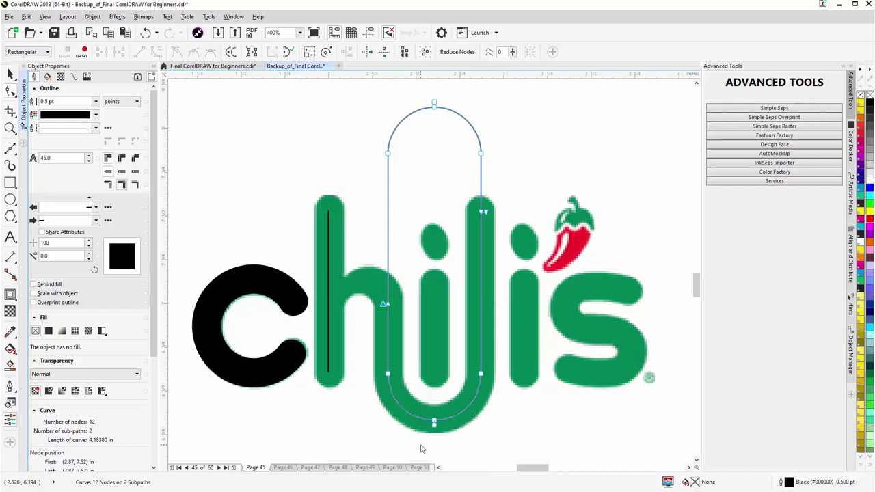
Step: Break the curve apart into separate objects, move the upper section away and delete it, leaving the U-shaped stroke
{"action": "left_click", "coordinate": [12, 75]}
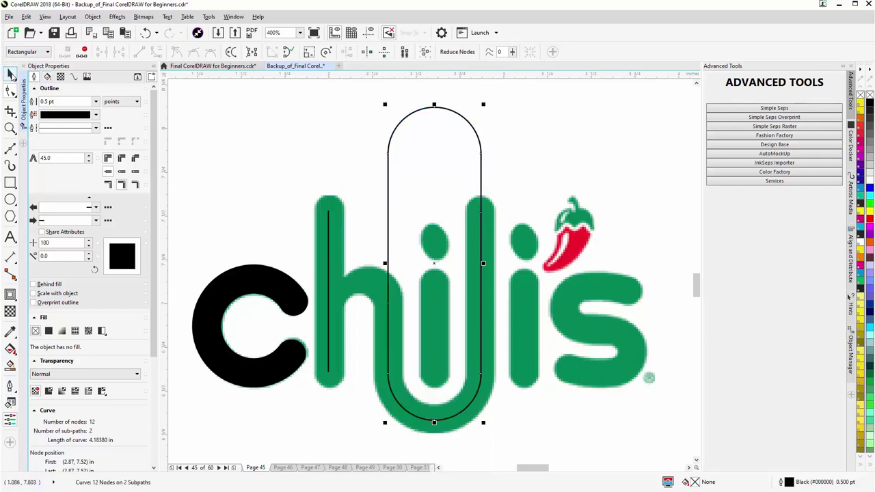
{"action": "right_click", "coordinate": [469, 226]}
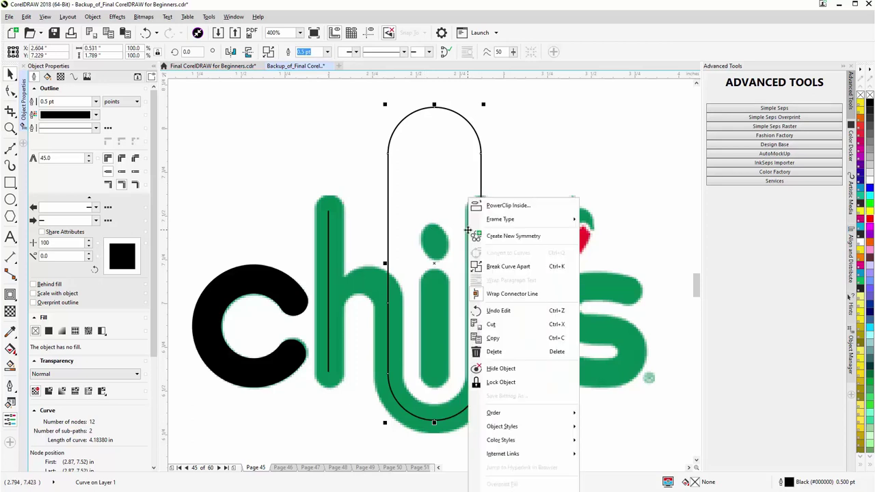
{"action": "left_click", "coordinate": [506, 266]}
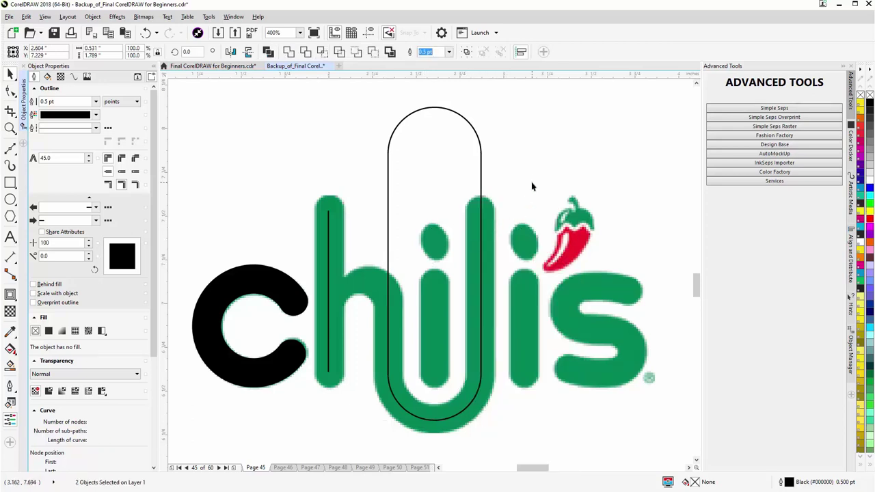
{"action": "left_click", "coordinate": [400, 189]}
{"action": "left_click", "coordinate": [387, 201]}
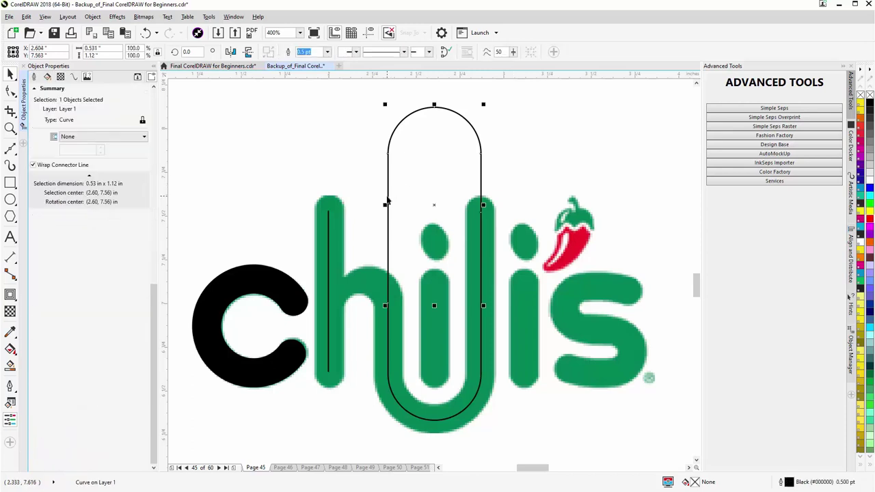
{"action": "left_click_drag", "start_coordinate": [387, 201], "coordinate": [542, 200]}
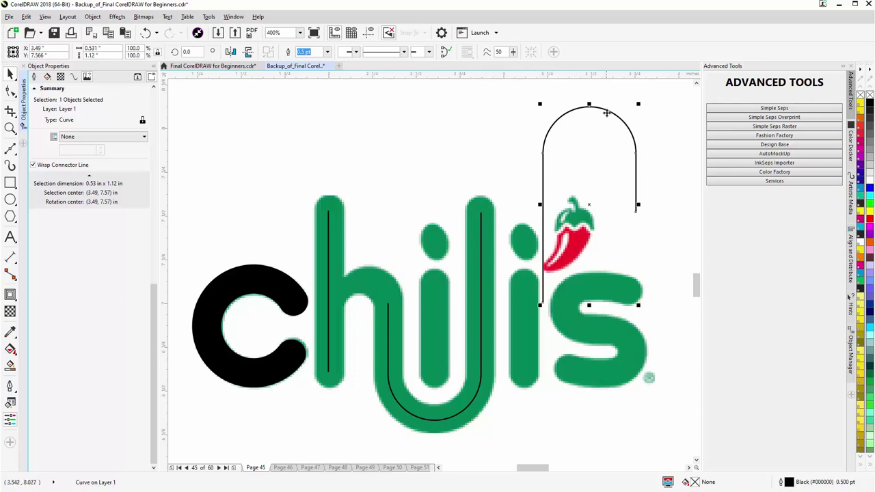
{"action": "key", "text": "Delete"}
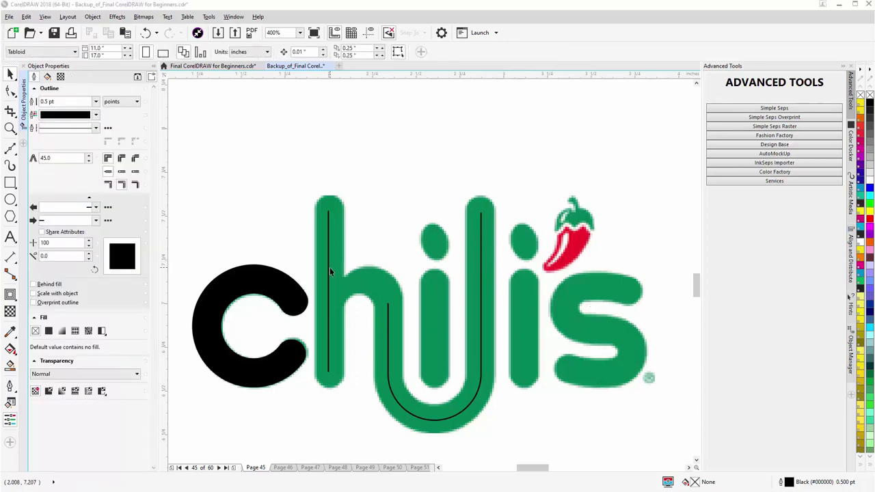
Step: Copy the h's stem line onto the first i's center and shorten it from the upper end to about 0.466 inches
{"action": "left_click", "coordinate": [329, 272]}
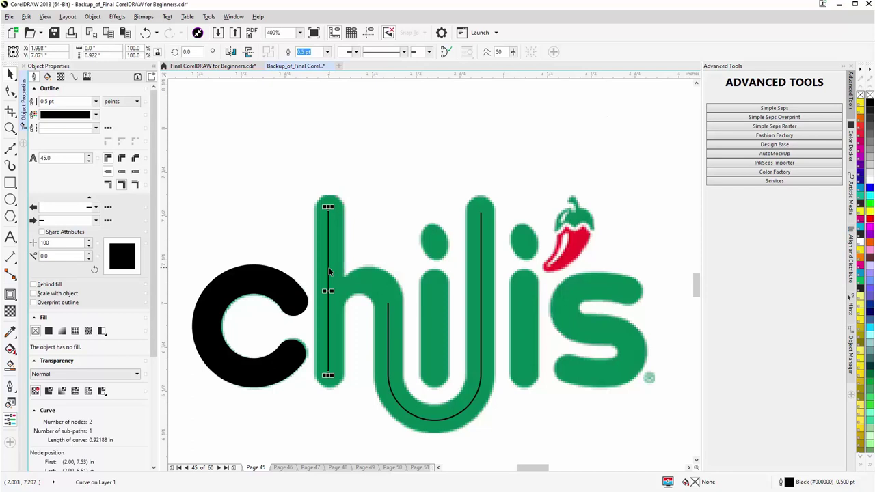
{"action": "left_click_drag", "start_coordinate": [329, 272], "coordinate": [433, 275]}
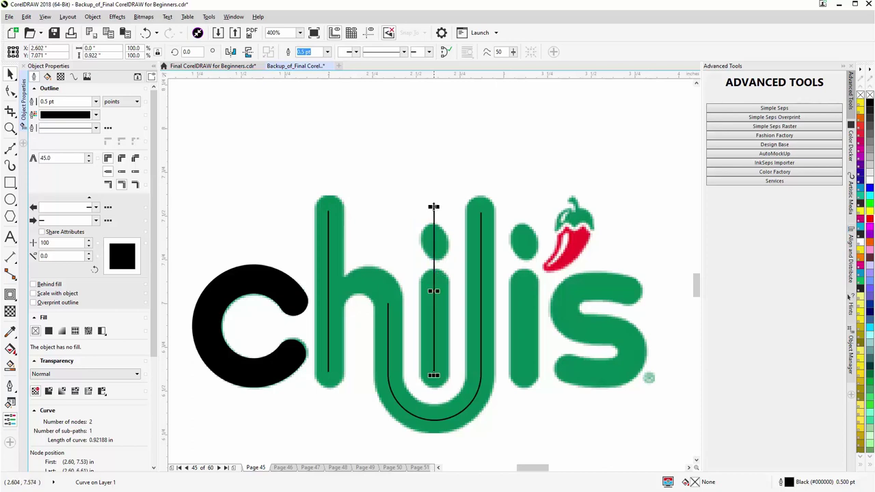
{"action": "left_click_drag", "start_coordinate": [433, 206], "coordinate": [434, 285]}
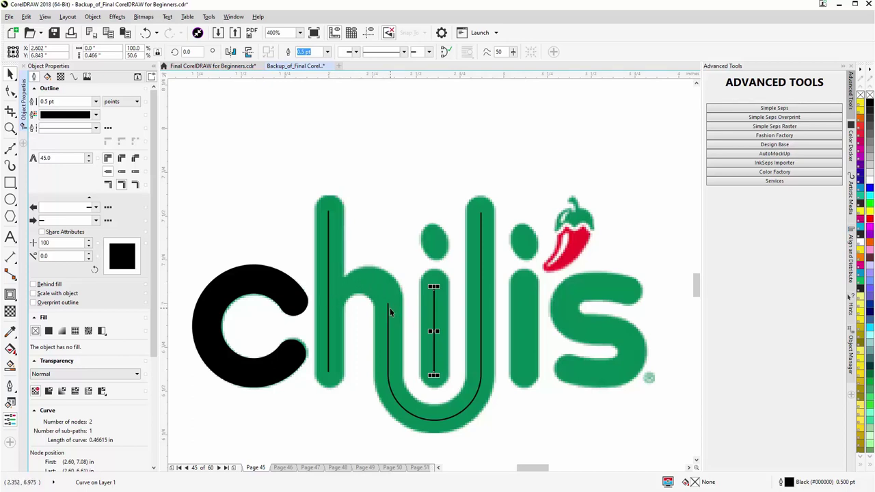
Step: Draw a horizontal line about 0.34 inches long from the h's stem line to the open left end of the U-shaped curve
{"action": "left_click", "coordinate": [13, 152]}
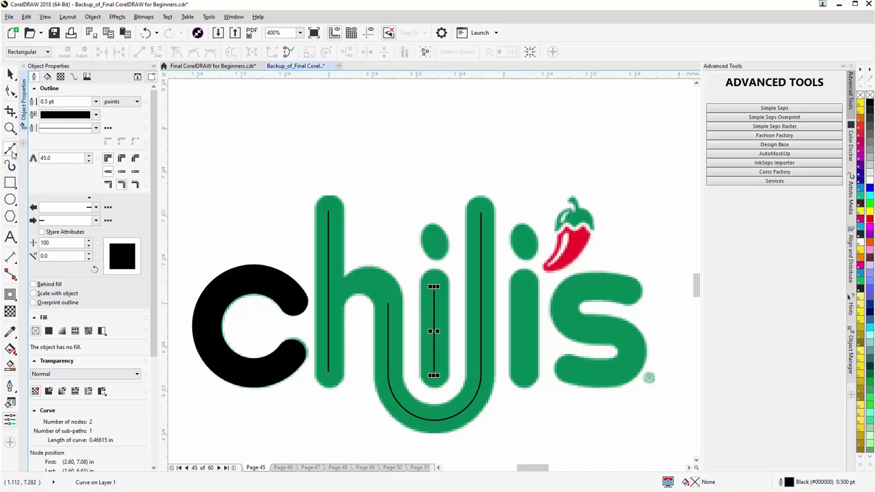
{"action": "left_click", "coordinate": [328, 305]}
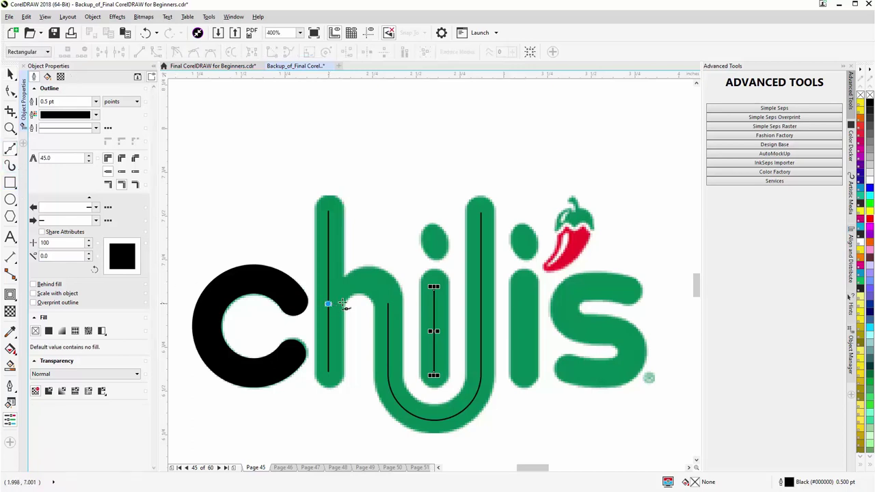
{"action": "left_click", "coordinate": [388, 305]}
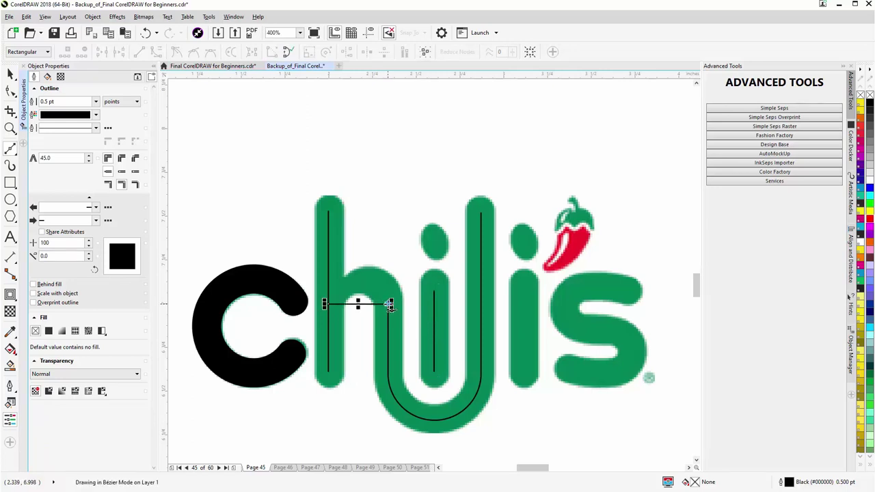
{"action": "key", "text": "space"}
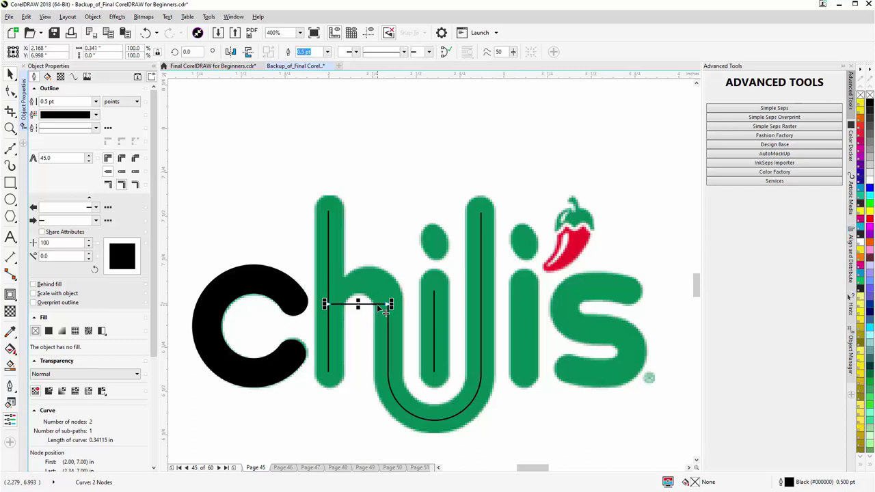
Step: Convert the short horizontal line to a curve and bend it upward into the h's arch
{"action": "right_click", "coordinate": [385, 309]}
{"action": "left_click", "coordinate": [403, 326]}
{"action": "key", "text": "F10"}
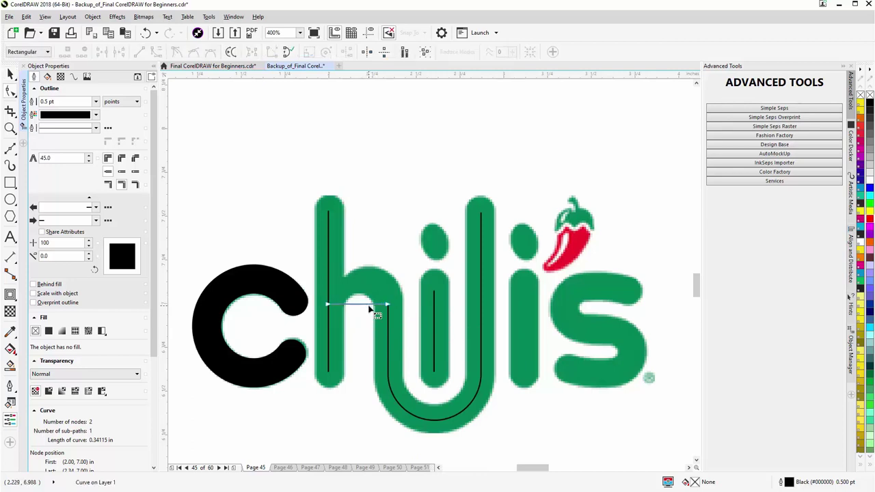
{"action": "left_click_drag", "start_coordinate": [372, 307], "coordinate": [371, 281]}
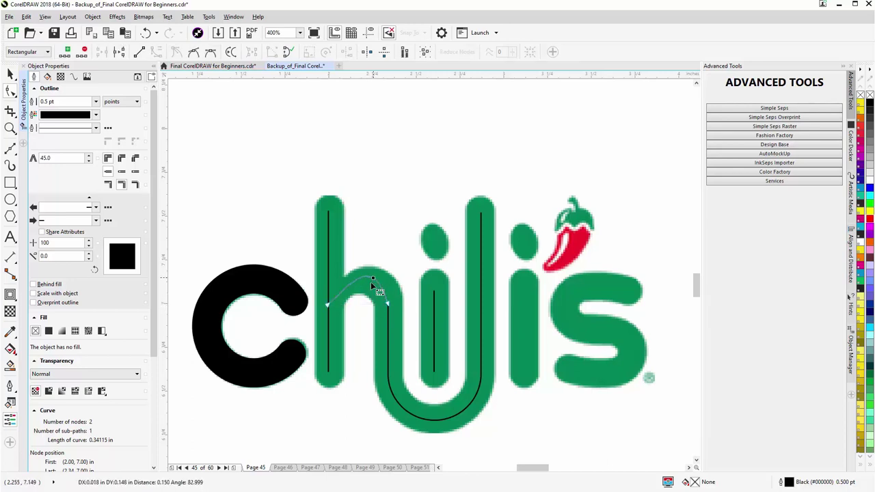
Step: Adjust the arch's control handles and lower its left node slightly on the stem so it follows the h's shoulder into the U-shaped curve
{"action": "left_click", "coordinate": [328, 305]}
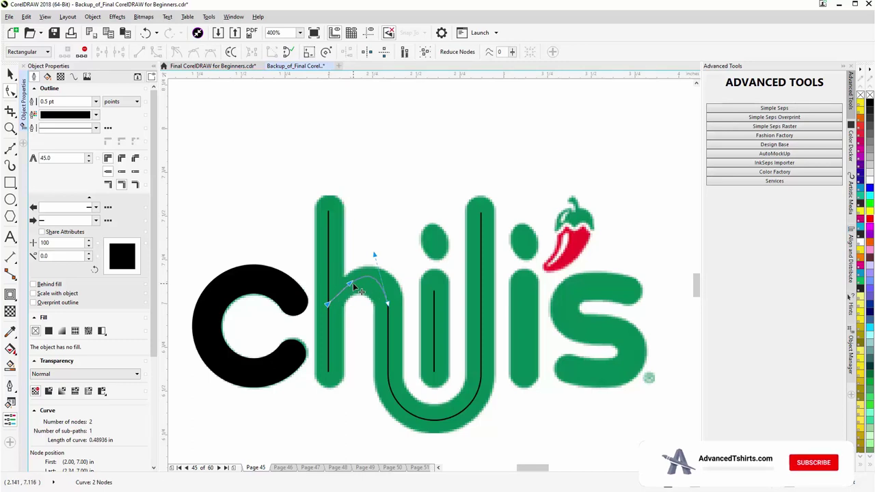
{"action": "left_click_drag", "start_coordinate": [347, 284], "coordinate": [340, 293]}
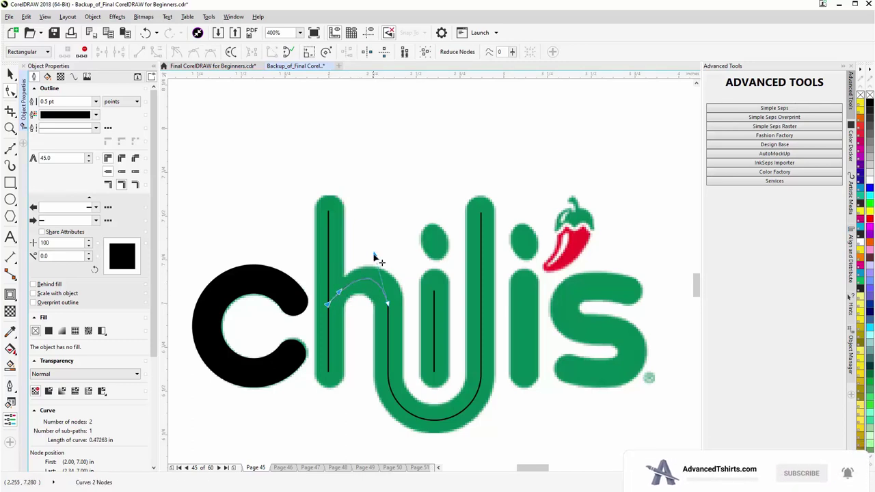
{"action": "left_click_drag", "start_coordinate": [377, 256], "coordinate": [390, 267]}
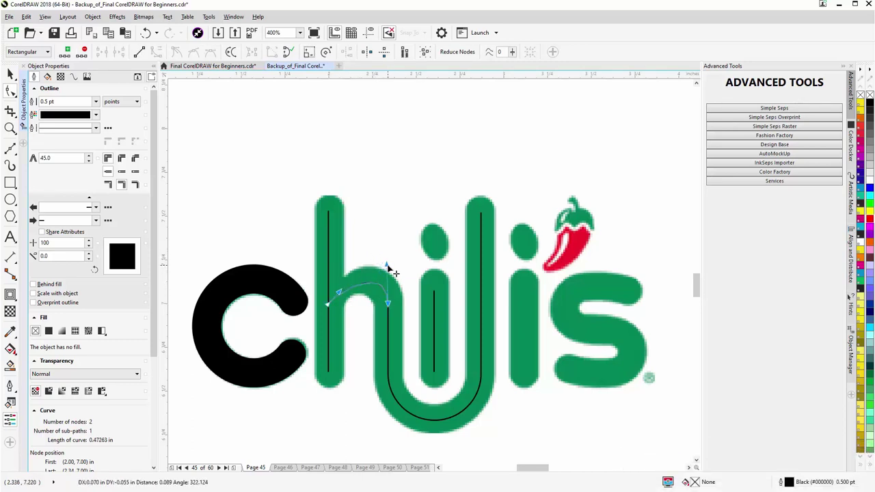
{"action": "mouse_move", "coordinate": [341, 296]}
{"action": "left_mouse_down"}
{"action": "mouse_move", "coordinate": [351, 291]}
{"action": "mouse_move", "coordinate": [341, 282]}
{"action": "mouse_move", "coordinate": [327, 311]}
{"action": "mouse_move", "coordinate": [344, 280]}
{"action": "left_mouse_up"}
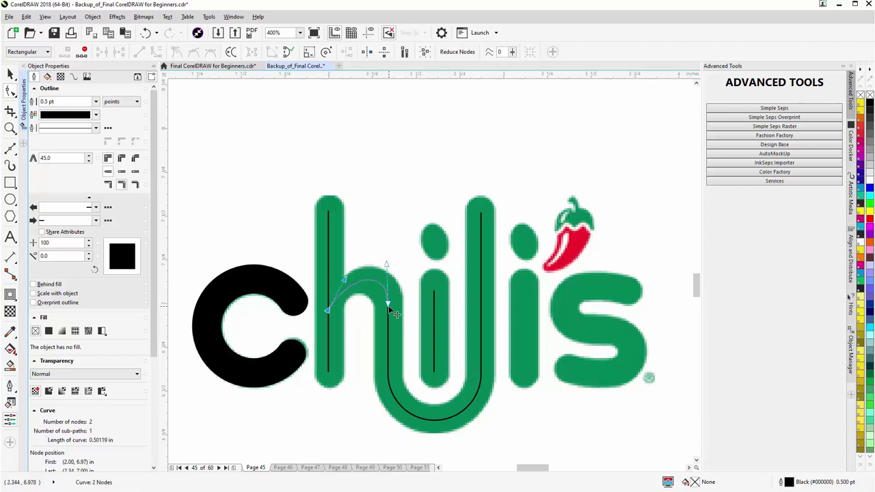
{"action": "scroll", "coordinate": [395, 314], "scroll_direction": "up", "scroll_amount": 2}
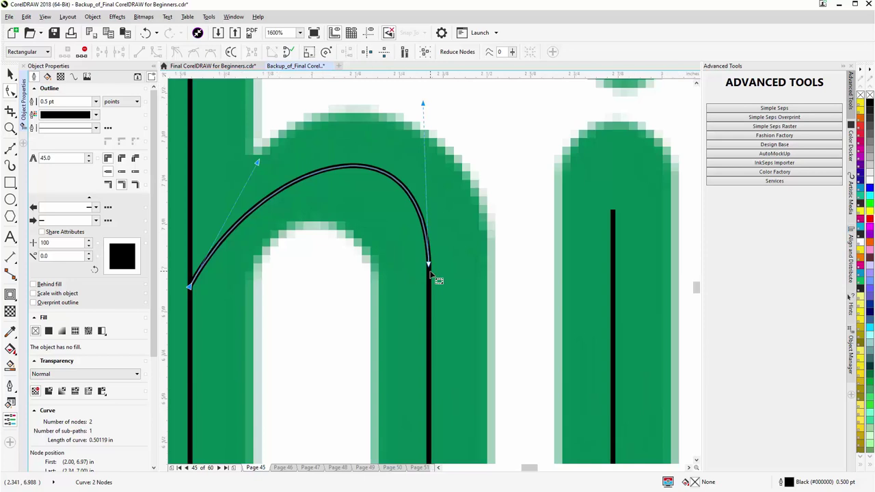
{"action": "scroll", "coordinate": [435, 276], "scroll_direction": "down", "scroll_amount": 2}
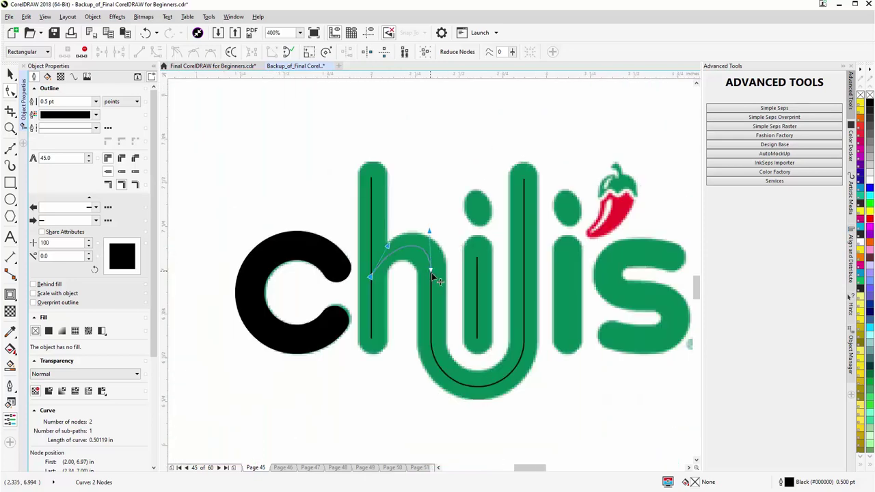
Step: Give the h's stem and arch, the first i's stem and the U-shaped curve a 12 pt outline with round caps
{"action": "left_click", "coordinate": [9, 75]}
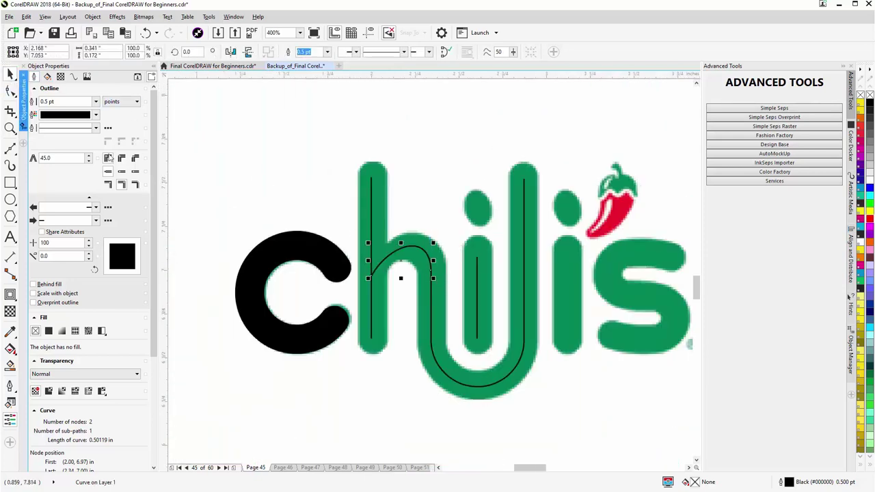
{"action": "left_click", "coordinate": [371, 212]}
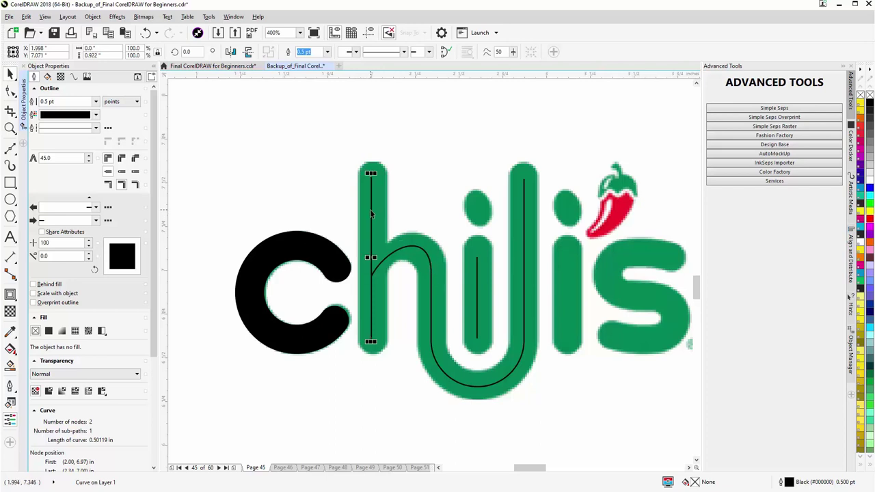
{"action": "left_click", "coordinate": [428, 255], "text": "shift"}
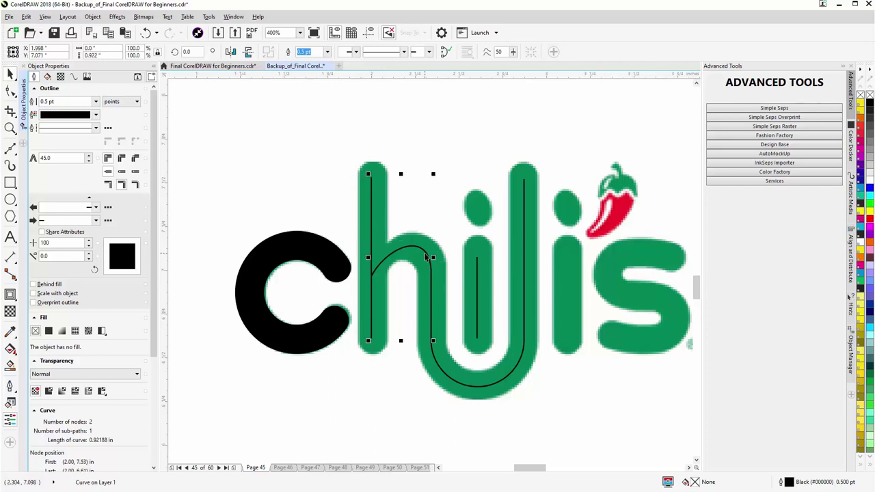
{"action": "left_click", "coordinate": [476, 286], "text": "shift"}
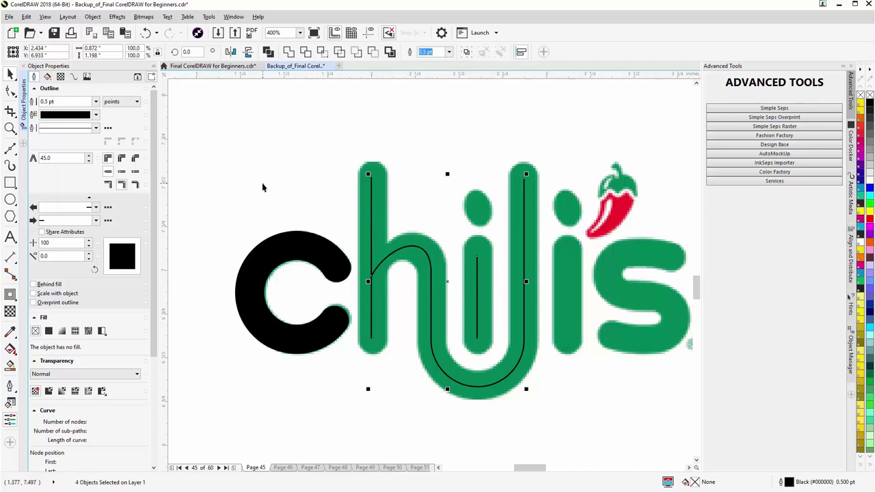
{"action": "left_click", "coordinate": [96, 101]}
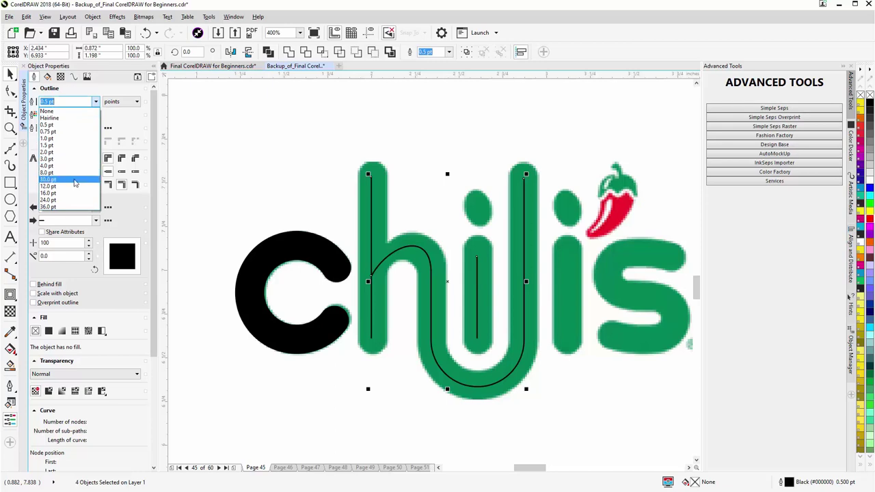
{"action": "left_click", "coordinate": [75, 188]}
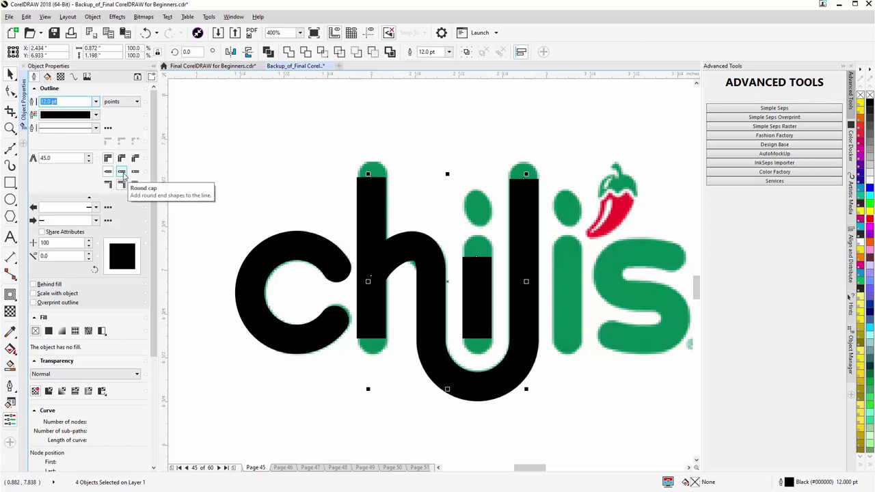
{"action": "left_click", "coordinate": [122, 172]}
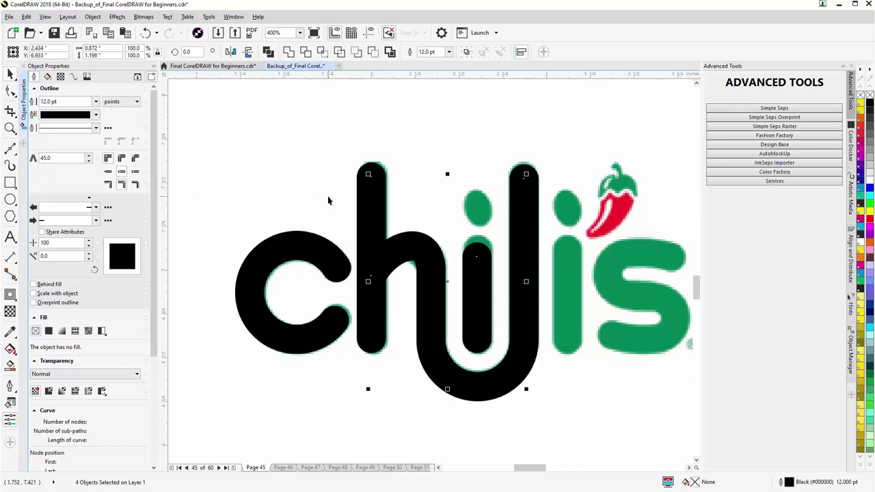
Step: Raise the upper end nodes of the U-shaped curve and the first i's stem slightly to meet the tops of the traced letters
{"action": "double_click", "coordinate": [525, 203]}
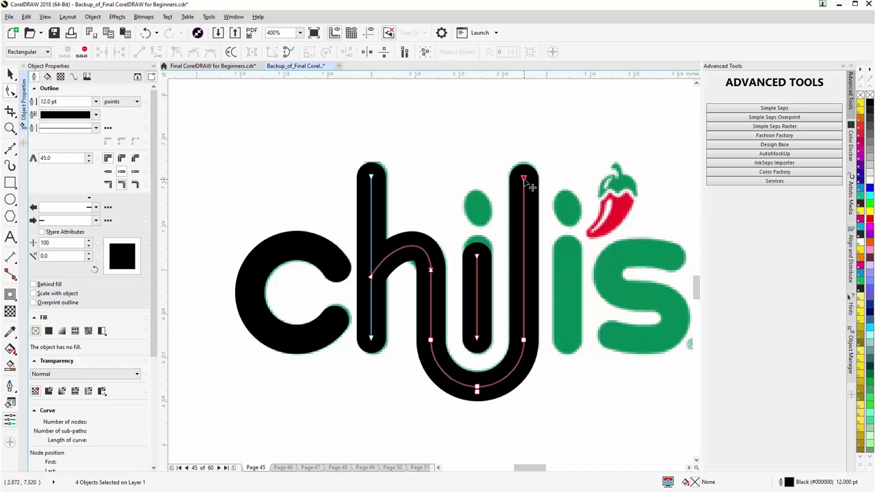
{"action": "left_click_drag", "start_coordinate": [531, 185], "coordinate": [527, 181]}
{"action": "left_click_drag", "start_coordinate": [481, 262], "coordinate": [483, 258]}
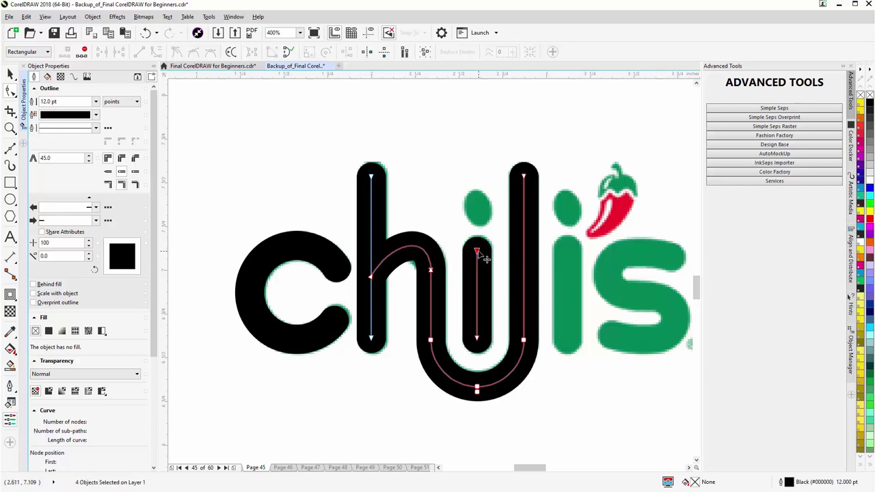
{"action": "key", "text": "ctrl+z"}
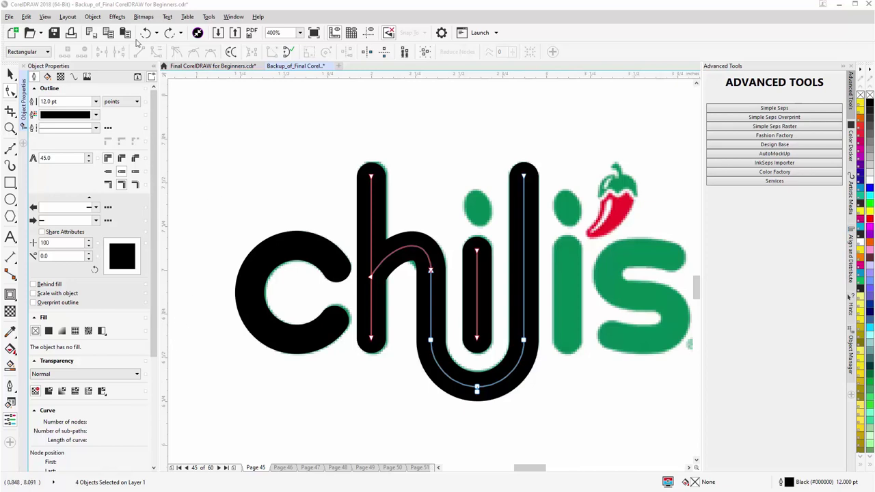
Step: Convert the four selected thick outlines to objects
{"action": "left_click", "coordinate": [92, 18]}
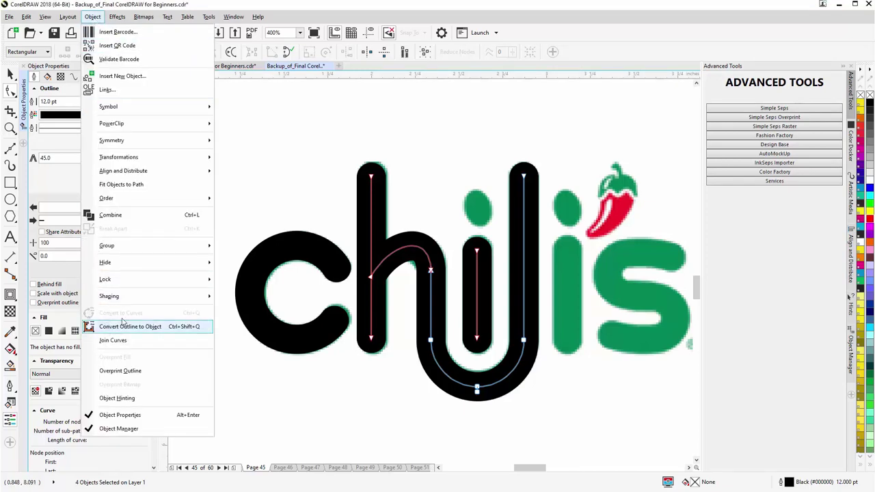
{"action": "left_click", "coordinate": [602, 58]}
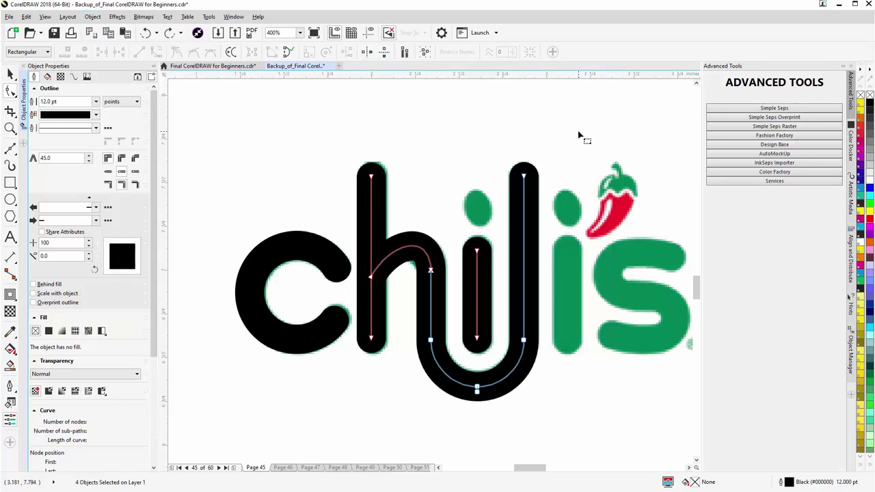
{"action": "key", "text": "ctrl+shift+q"}
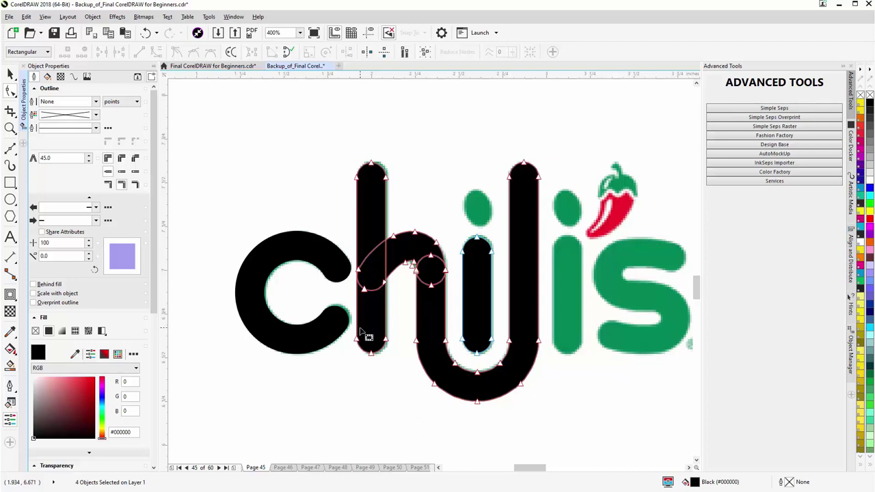
Step: Weld the four converted shapes into one, remove its fill and give it a red outline
{"action": "left_click", "coordinate": [10, 74]}
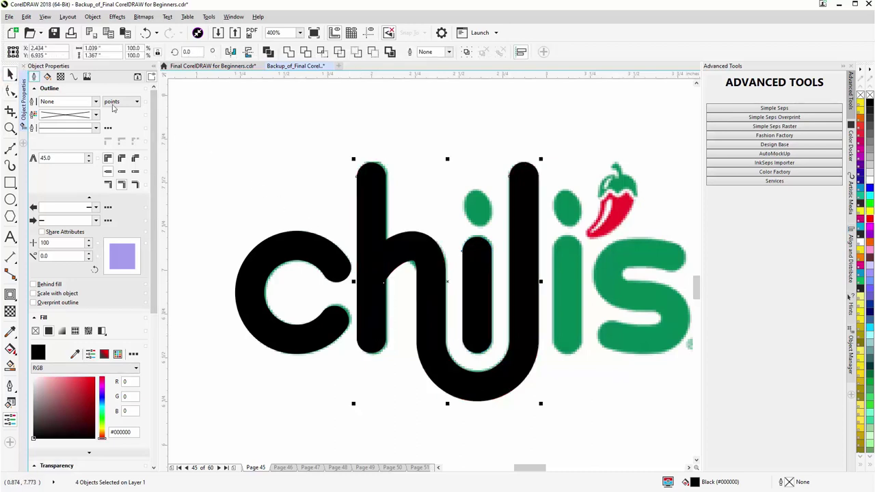
{"action": "left_click", "coordinate": [289, 54]}
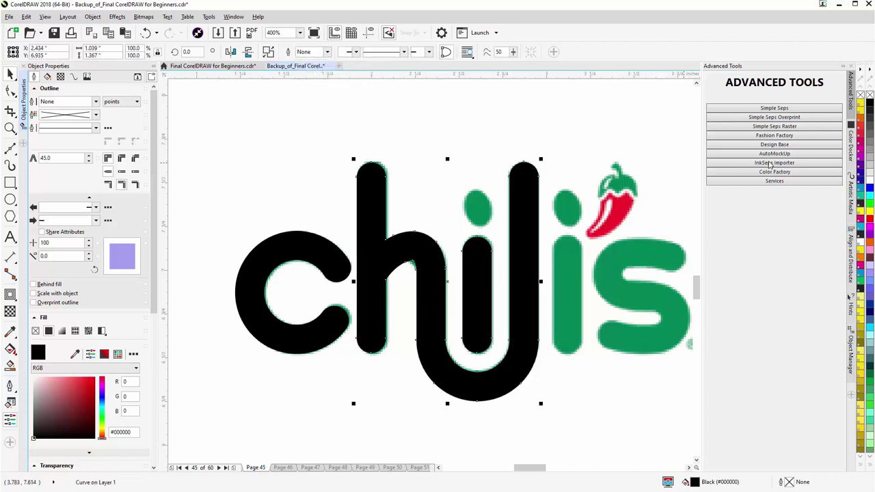
{"action": "left_click", "coordinate": [860, 203]}
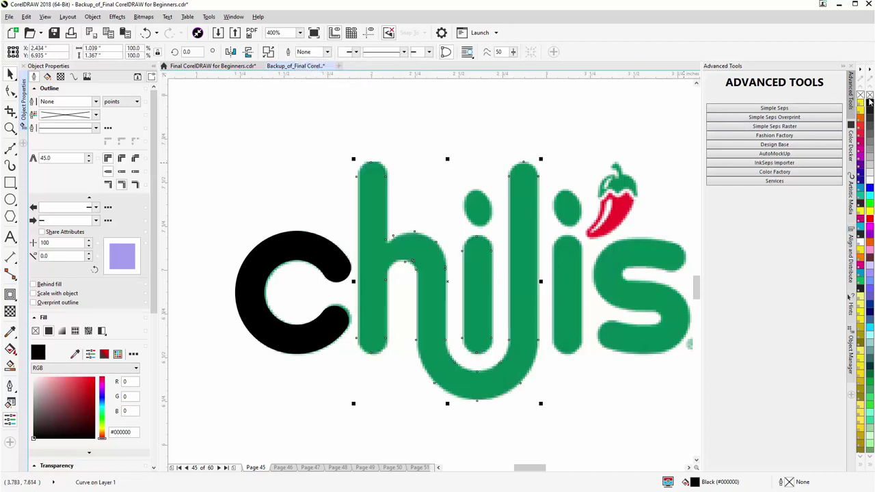
{"action": "right_click", "coordinate": [868, 218]}
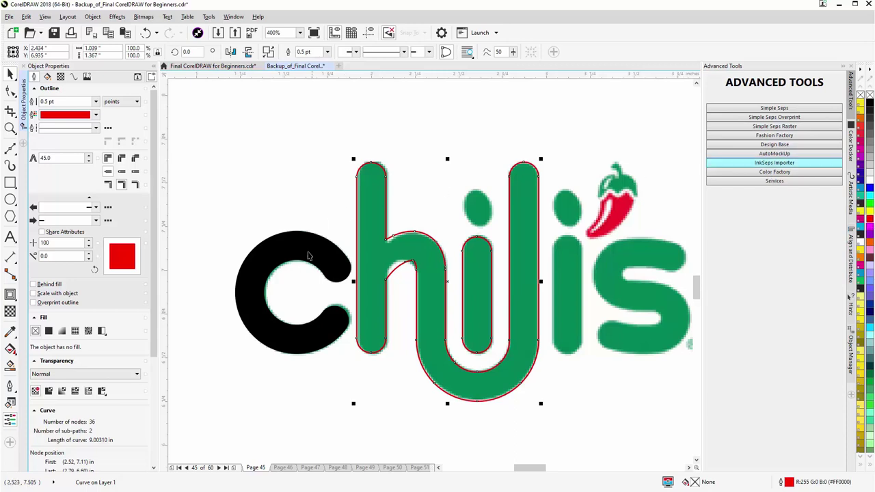
Step: Raise the node where the h's inner arch meets the stem and delete the three extra nodes along the inner arch
{"action": "scroll", "coordinate": [395, 268], "scroll_direction": "up", "scroll_amount": 1}
{"action": "scroll", "coordinate": [429, 271], "scroll_direction": "up", "scroll_amount": 1}
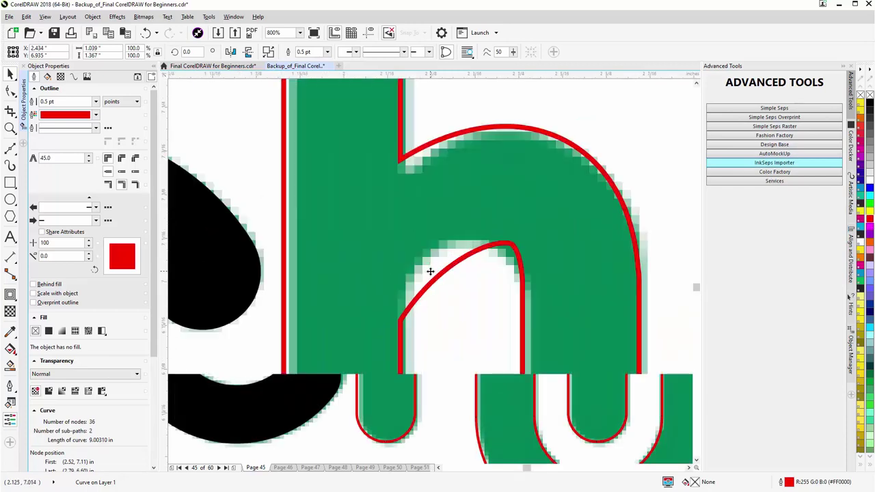
{"action": "key", "text": "F10"}
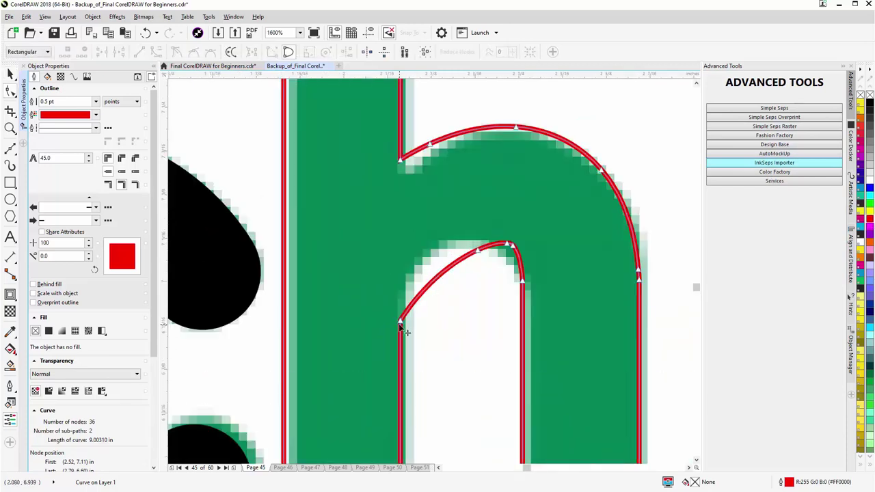
{"action": "left_click_drag", "start_coordinate": [401, 322], "coordinate": [401, 289]}
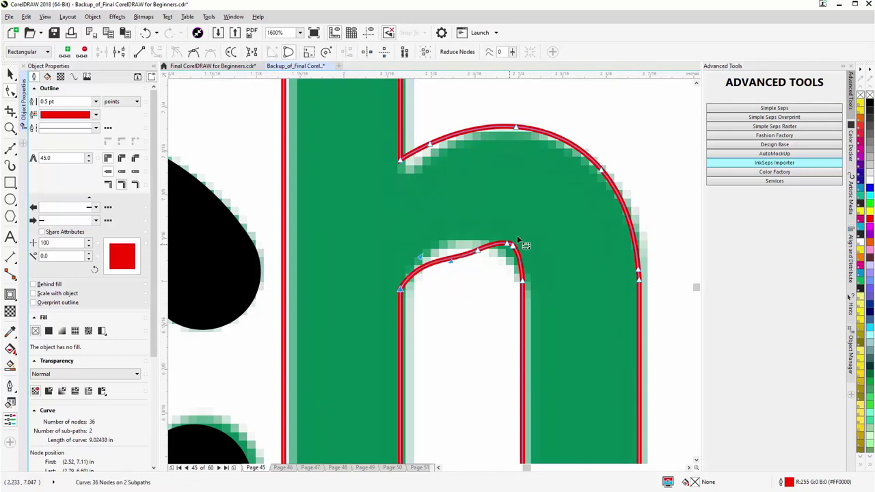
{"action": "left_click_drag", "start_coordinate": [521, 232], "coordinate": [445, 278]}
{"action": "left_click_drag", "start_coordinate": [445, 278], "coordinate": [445, 279]}
{"action": "key", "text": "Delete"}
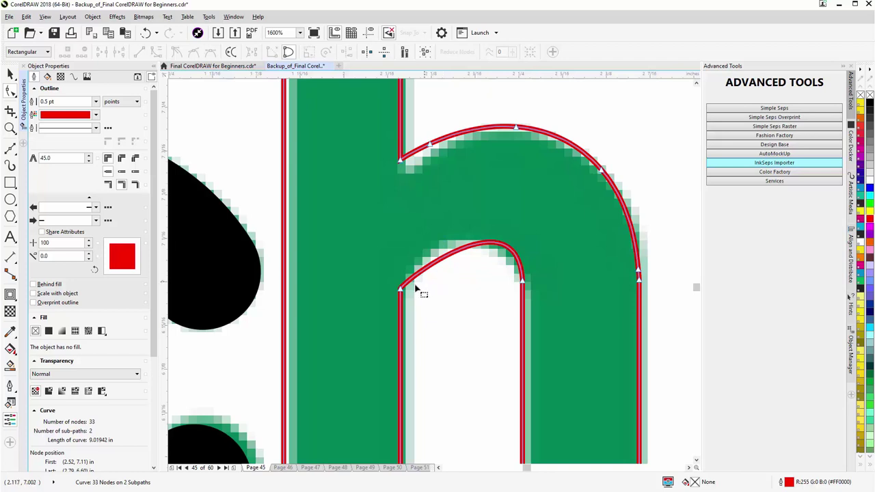
Step: Adjust the control handles at both ends of the h's inner arch so it rounds evenly along the traced letter
{"action": "left_click", "coordinate": [401, 290]}
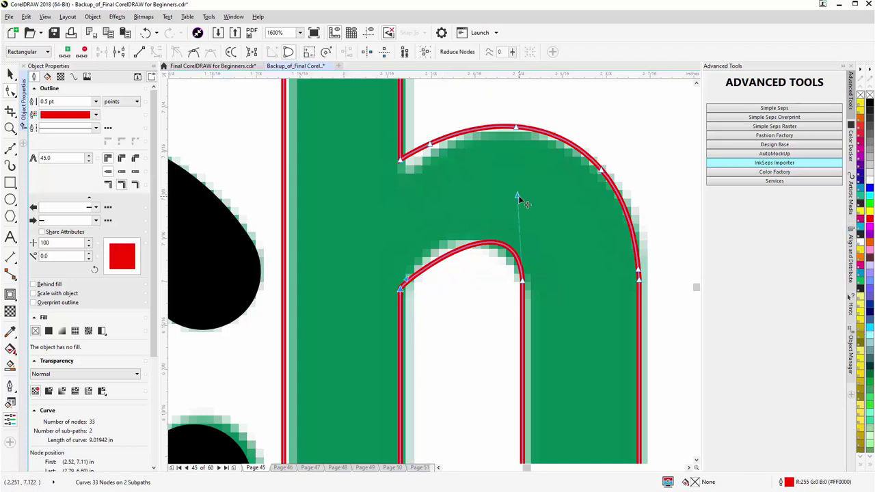
{"action": "left_click_drag", "start_coordinate": [408, 280], "coordinate": [408, 254]}
{"action": "left_click_drag", "start_coordinate": [520, 198], "coordinate": [522, 221]}
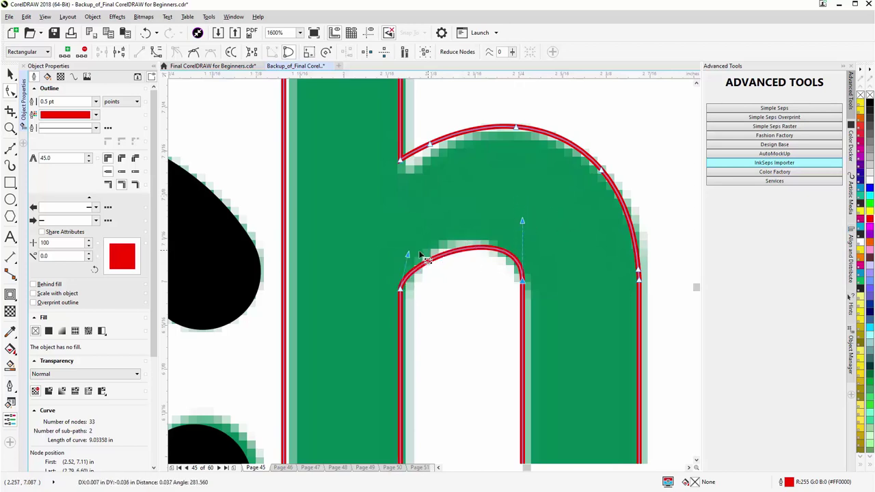
{"action": "left_click_drag", "start_coordinate": [408, 254], "coordinate": [410, 238]}
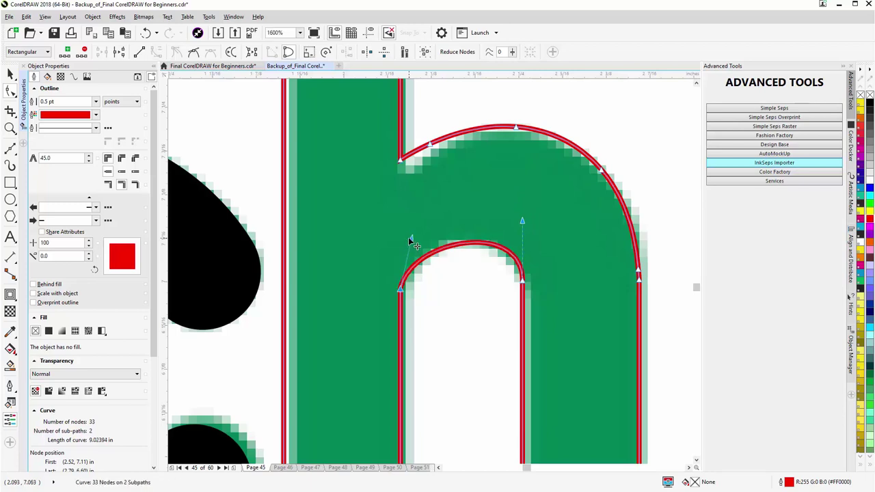
Step: Lower the node where the h's outer arch meets the stem and delete the two nodes along the arch's upper curve
{"action": "left_click", "coordinate": [400, 162]}
{"action": "left_click_drag", "start_coordinate": [408, 169], "coordinate": [408, 187]}
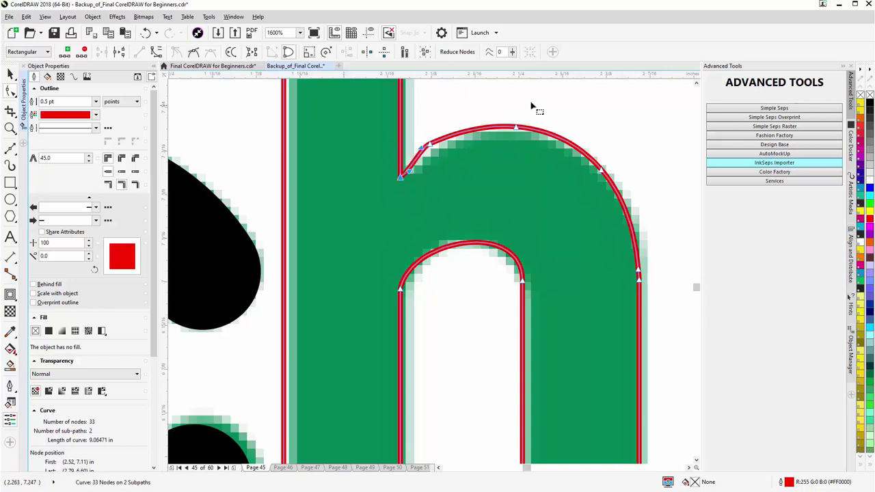
{"action": "left_click_drag", "start_coordinate": [531, 103], "coordinate": [424, 162]}
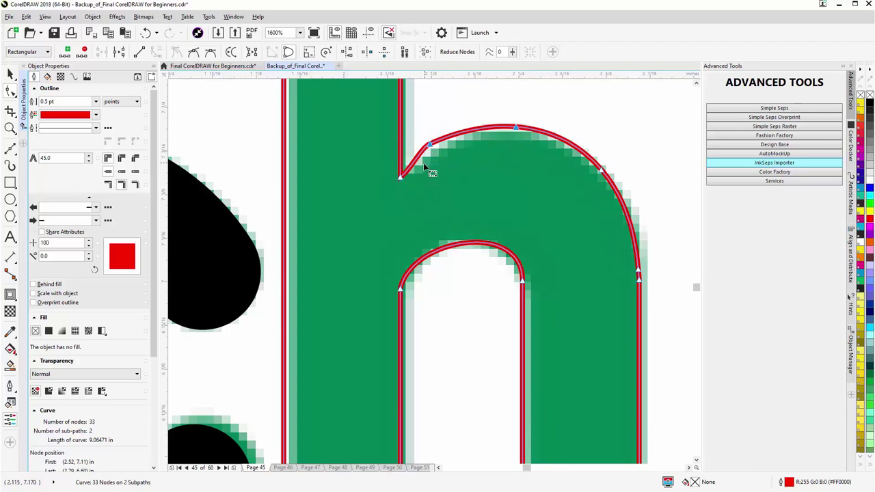
{"action": "key", "text": "Delete"}
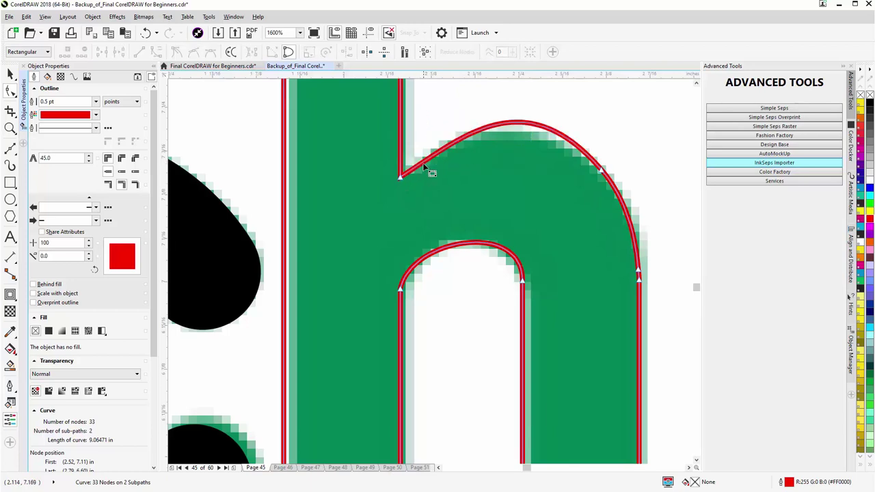
Step: Adjust the control handles of the h's outer arch so its curve follows the traced shoulder
{"action": "left_click", "coordinate": [601, 171]}
{"action": "left_click_drag", "start_coordinate": [458, 141], "coordinate": [421, 166]}
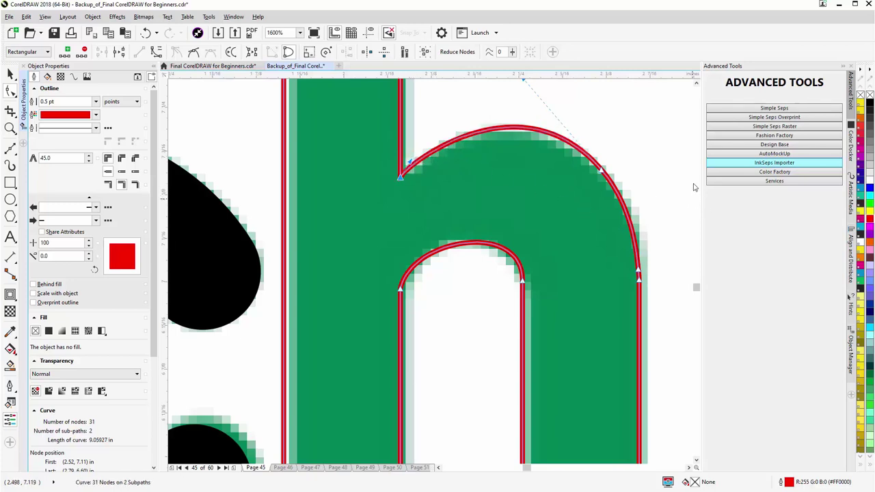
{"action": "left_click", "coordinate": [697, 86]}
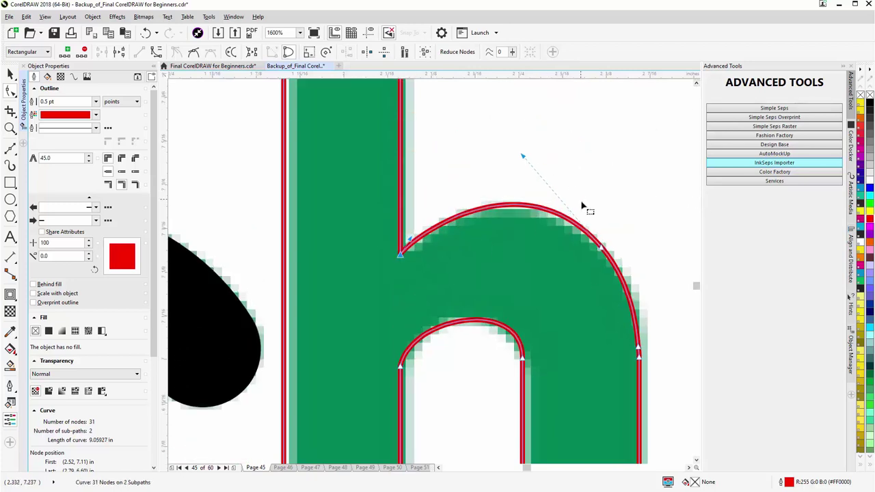
{"action": "left_click_drag", "start_coordinate": [526, 161], "coordinate": [537, 171]}
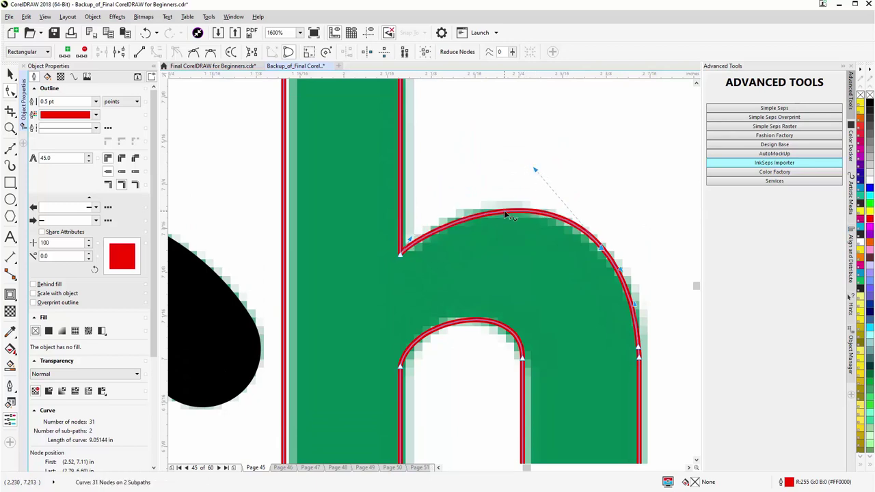
Step: Draw an ellipse about 0.159 by 0.219 inches over the first i's dot and skew it slightly leftward to match the dot's slant
{"action": "scroll", "coordinate": [432, 275], "scroll_direction": "down", "scroll_amount": 3}
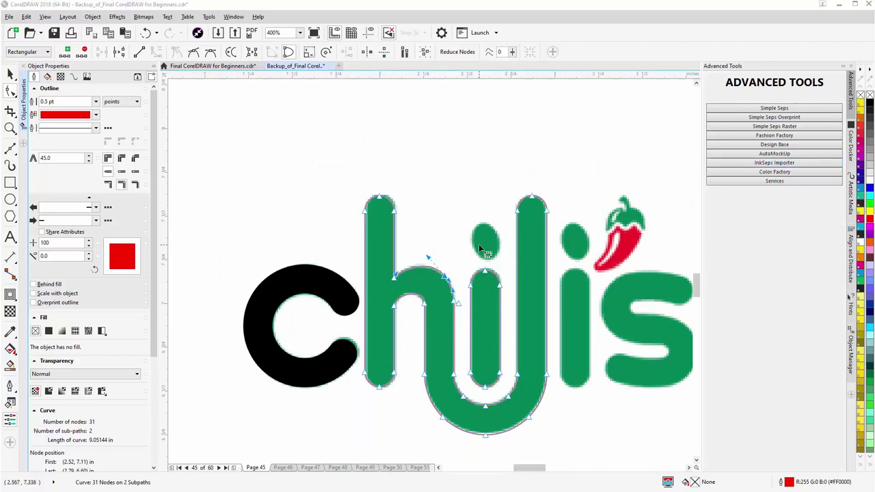
{"action": "key", "text": "F7"}
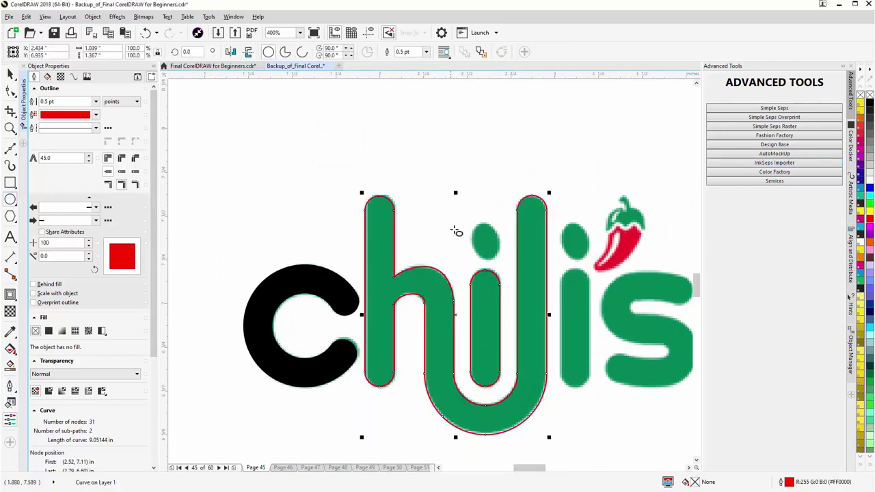
{"action": "scroll", "coordinate": [492, 251], "scroll_direction": "up", "scroll_amount": 1}
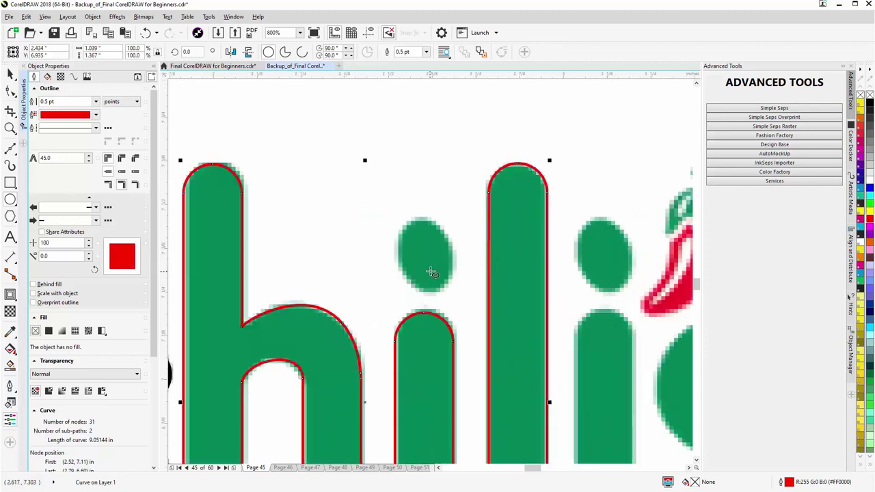
{"action": "left_click_drag", "start_coordinate": [401, 220], "coordinate": [455, 295]}
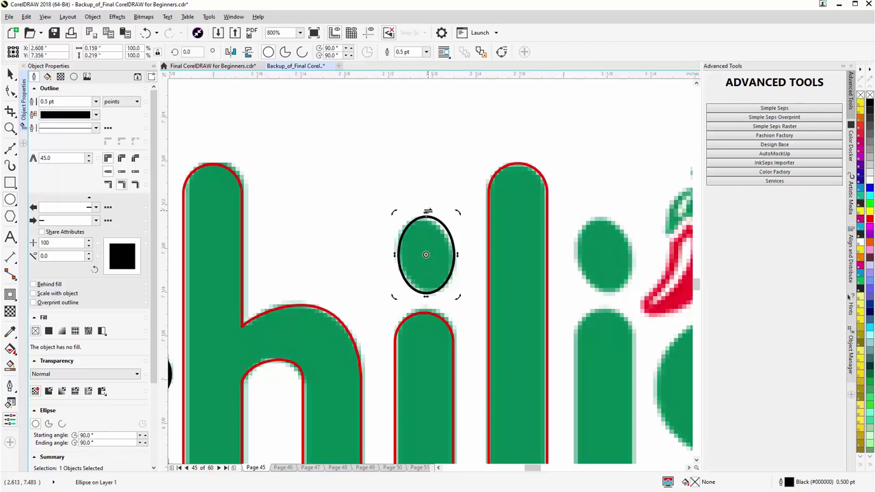
{"action": "left_click_drag", "start_coordinate": [427, 212], "coordinate": [422, 214]}
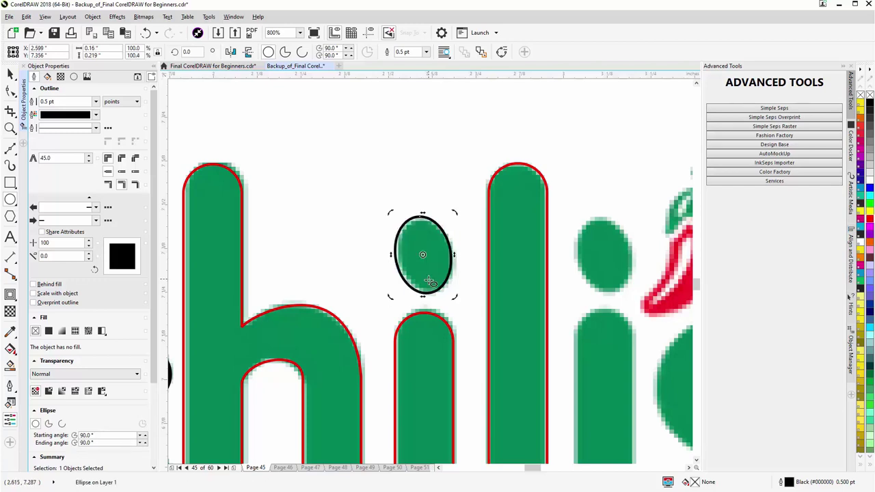
Step: Skew the ellipse further to match the first i's dot, scale it to about 0.153 by 0.205 inches and centre it on the dot
{"action": "left_click_drag", "start_coordinate": [429, 295], "coordinate": [430, 298]}
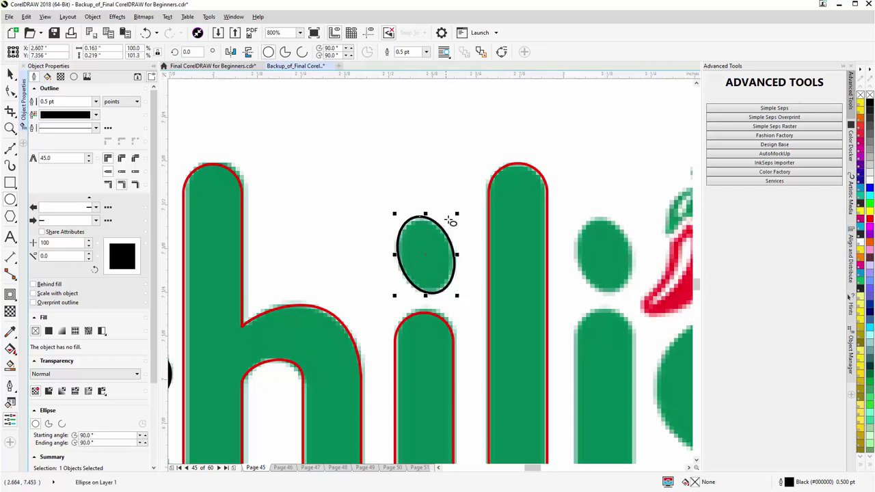
{"action": "left_click_drag", "start_coordinate": [456, 214], "coordinate": [452, 219]}
{"action": "left_click_drag", "start_coordinate": [424, 256], "coordinate": [425, 258]}
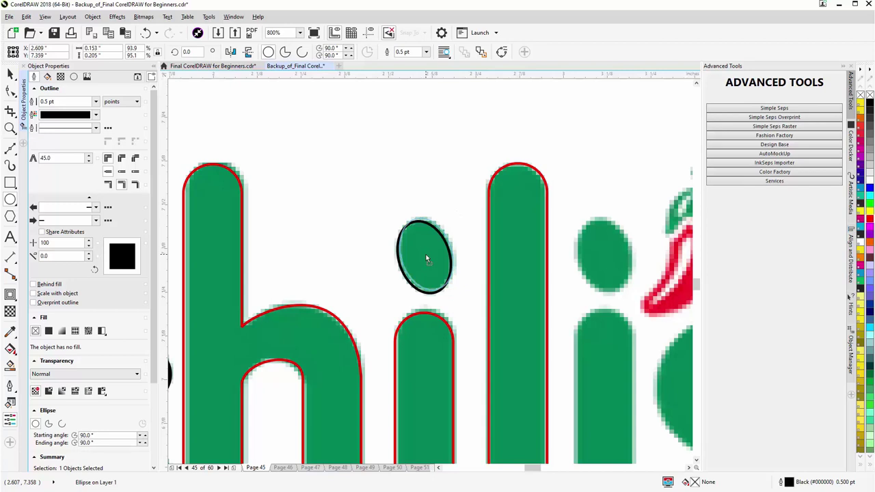
{"action": "left_click_drag", "start_coordinate": [426, 256], "coordinate": [423, 255]}
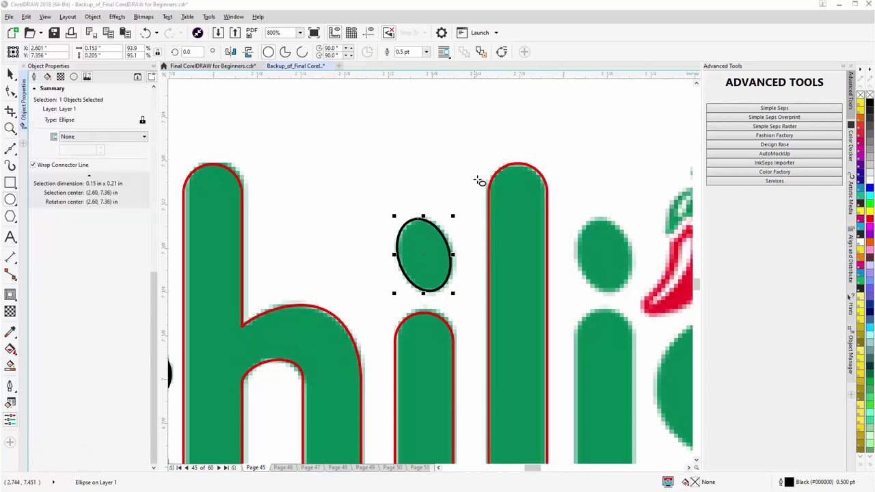
{"action": "left_click", "coordinate": [417, 135]}
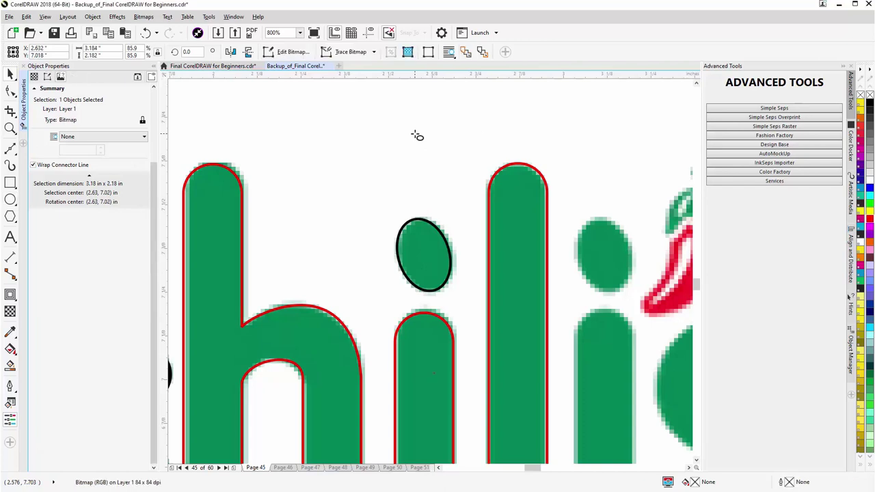
Step: Separate the first i's stem outline from the combined h and l curve by breaking apart its nodes as its own object
{"action": "scroll", "coordinate": [429, 272], "scroll_direction": "down", "scroll_amount": 2}
{"action": "scroll", "coordinate": [429, 273], "scroll_direction": "down", "scroll_amount": 2}
{"action": "scroll", "coordinate": [430, 253], "scroll_direction": "up", "scroll_amount": 5}
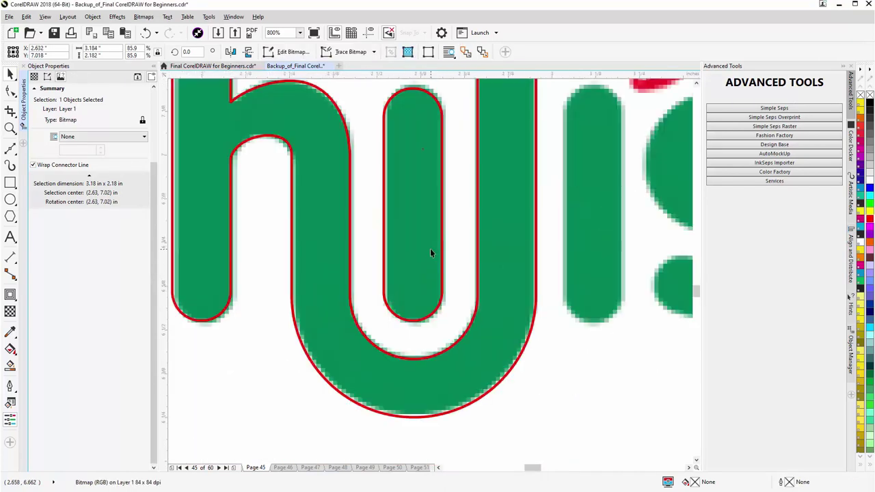
{"action": "left_click", "coordinate": [430, 248]}
{"action": "key", "text": "F10"}
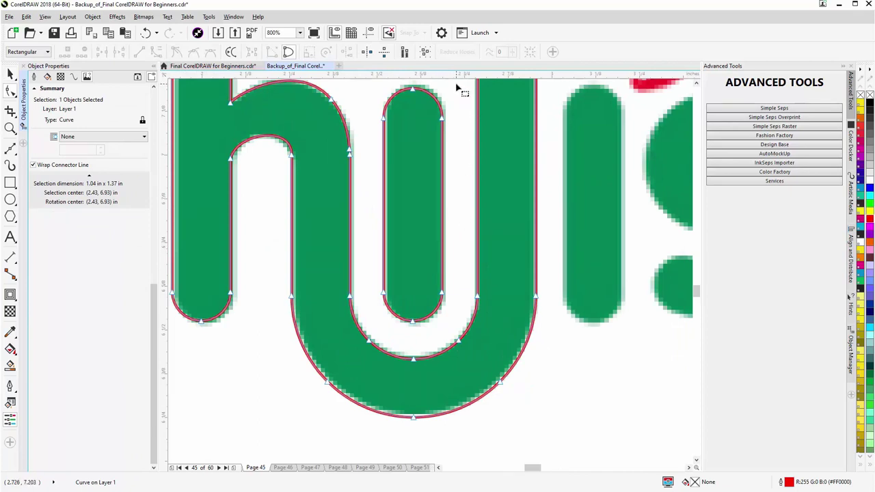
{"action": "mouse_move", "coordinate": [457, 85]}
{"action": "left_mouse_down"}
{"action": "mouse_move", "coordinate": [390, 253]}
{"action": "mouse_move", "coordinate": [371, 335]}
{"action": "left_mouse_up"}
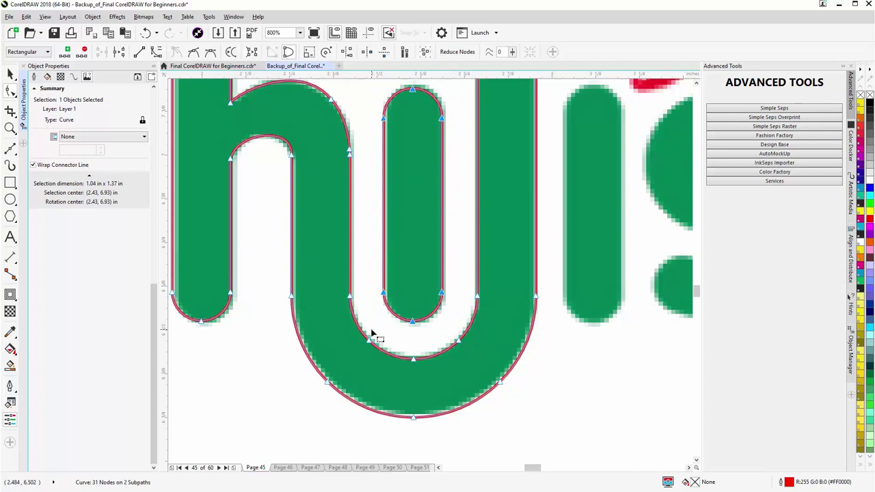
{"action": "key", "text": "ctrl+k"}
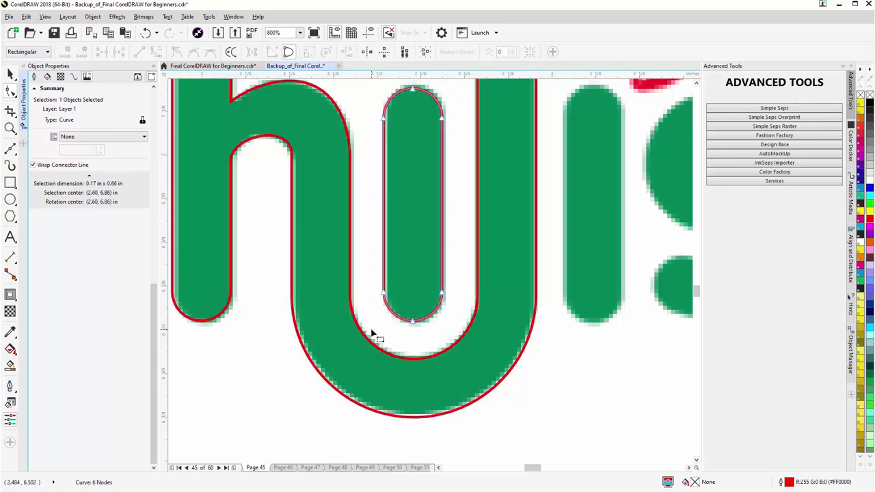
{"action": "left_click", "coordinate": [10, 74]}
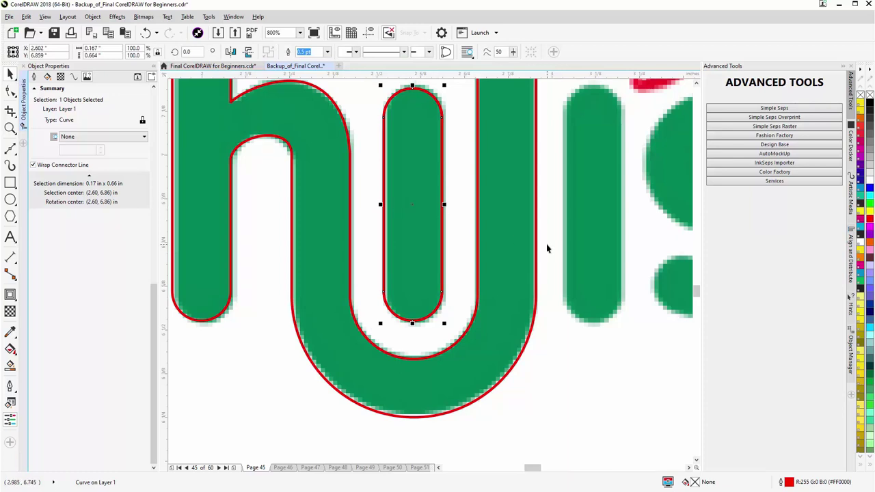
Step: Duplicate the first i's stem and dot outlines together and place the copy over the second i
{"action": "scroll", "coordinate": [546, 244], "scroll_direction": "down", "scroll_amount": 1}
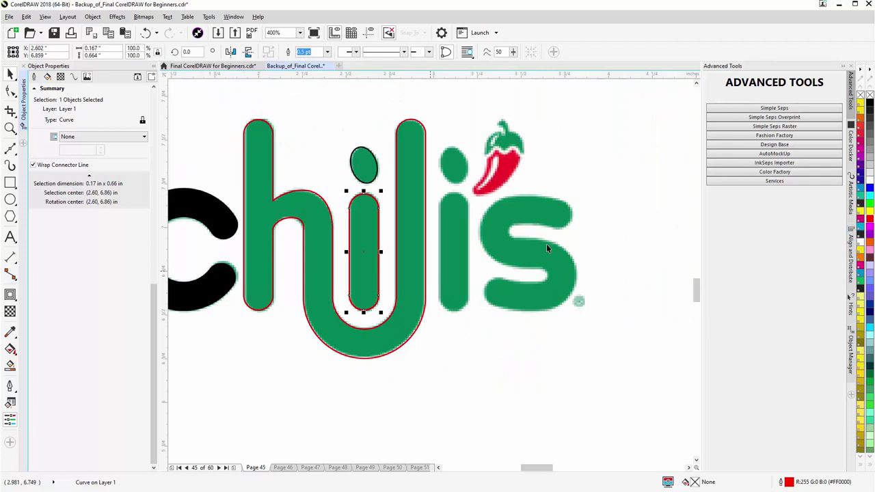
{"action": "left_click", "coordinate": [362, 168], "text": "shift"}
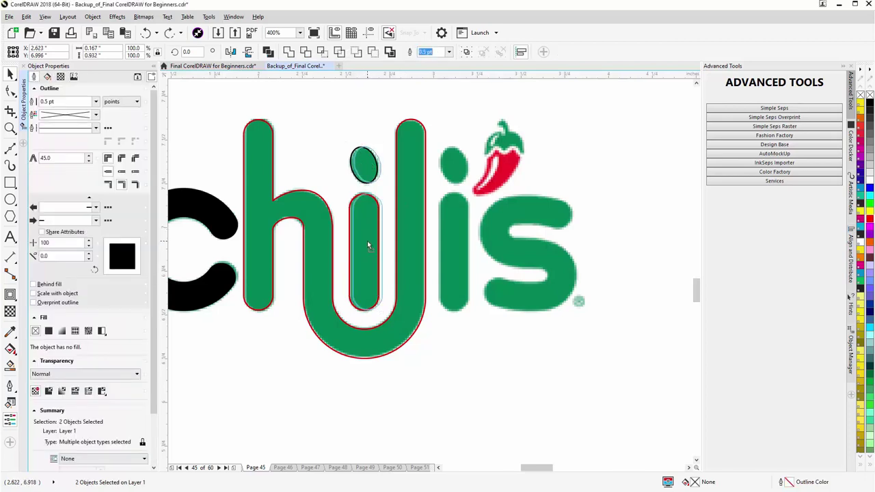
{"action": "left_click_drag", "start_coordinate": [367, 241], "coordinate": [455, 242]}
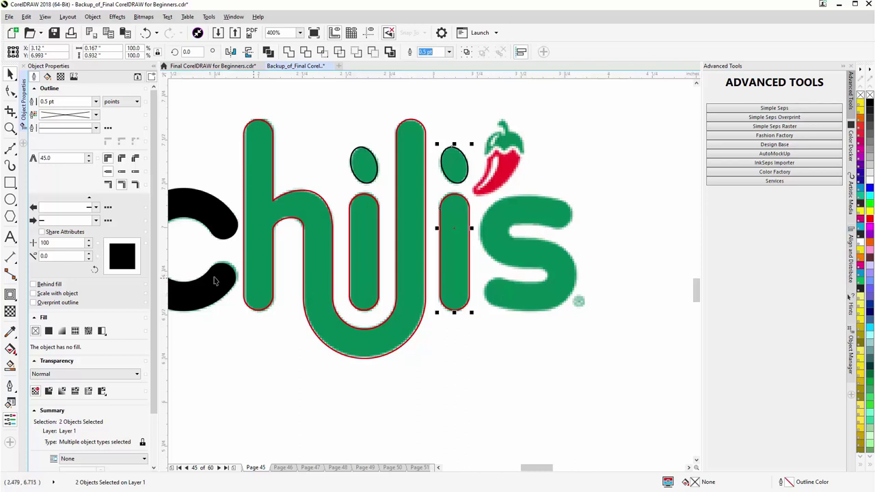
Step: Draw a rectangle about 0.656 by 0.25 inches with fully rounded ends along the centreline of the s's upper curve
{"action": "left_click", "coordinate": [10, 200]}
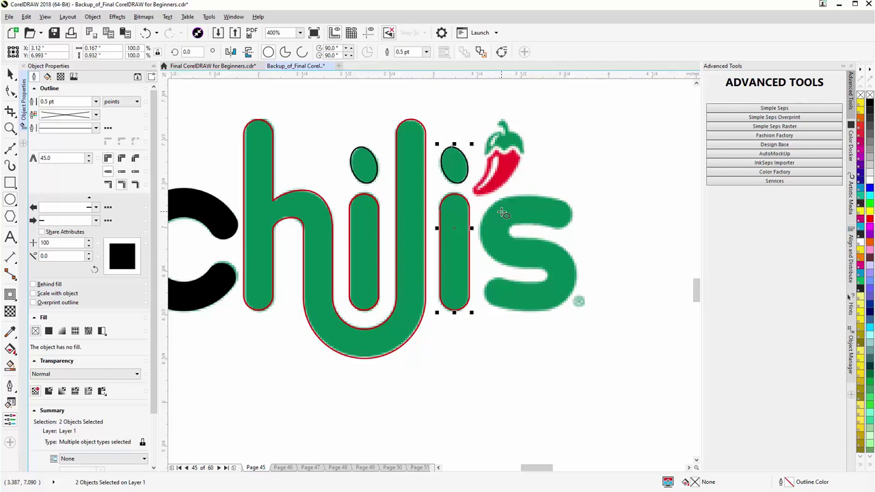
{"action": "left_click", "coordinate": [10, 182]}
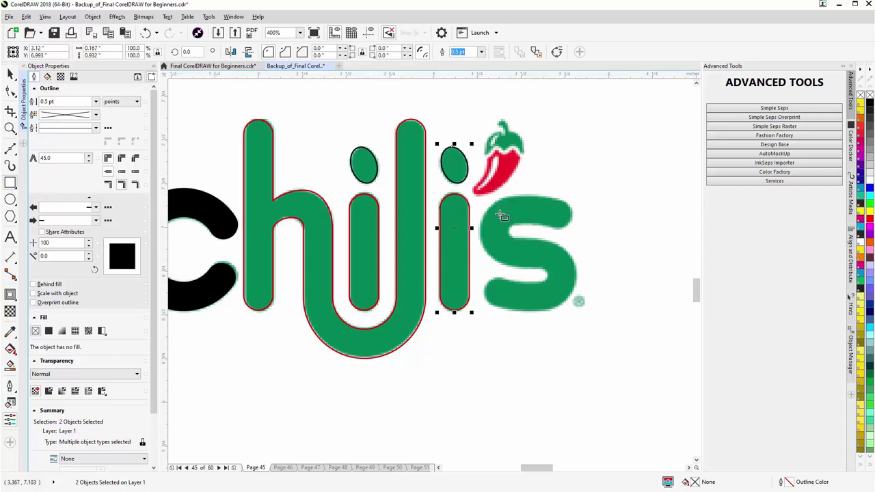
{"action": "left_click_drag", "start_coordinate": [501, 212], "coordinate": [615, 253]}
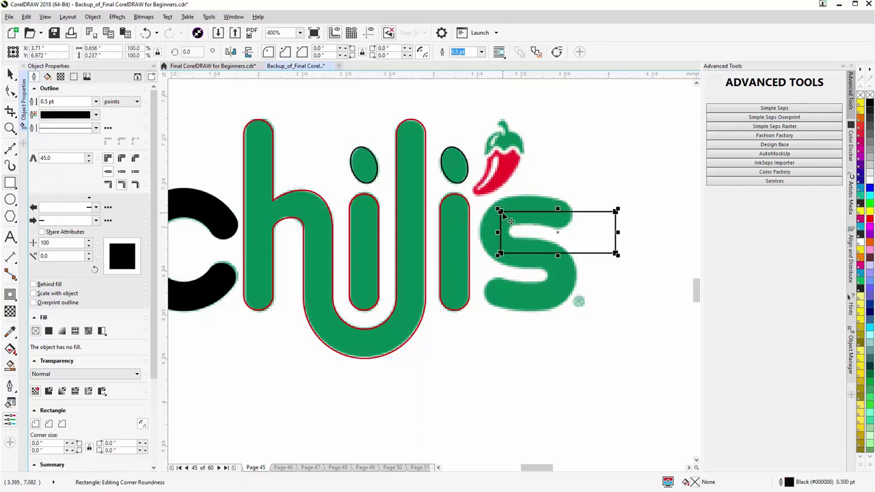
{"action": "mouse_move", "coordinate": [510, 218]}
{"action": "left_mouse_down"}
{"action": "mouse_move", "coordinate": [533, 213]}
{"action": "mouse_move", "coordinate": [523, 212]}
{"action": "left_mouse_up"}
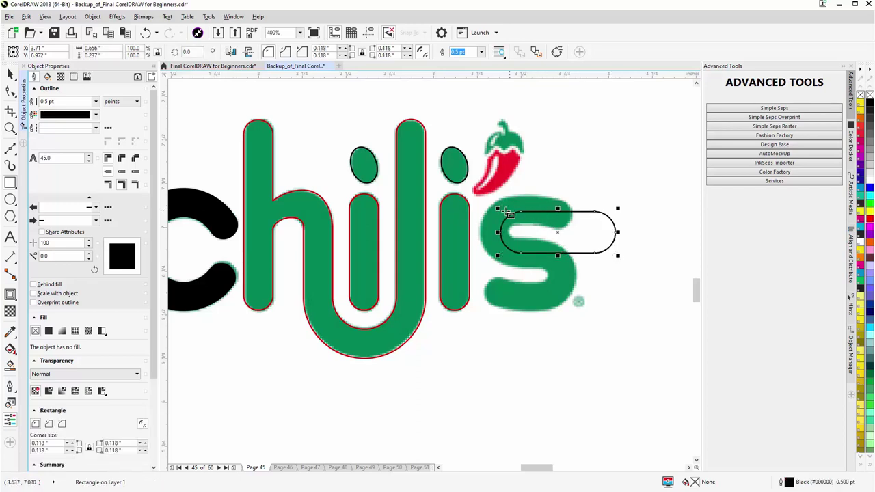
{"action": "left_click_drag", "start_coordinate": [556, 240], "coordinate": [553, 207]}
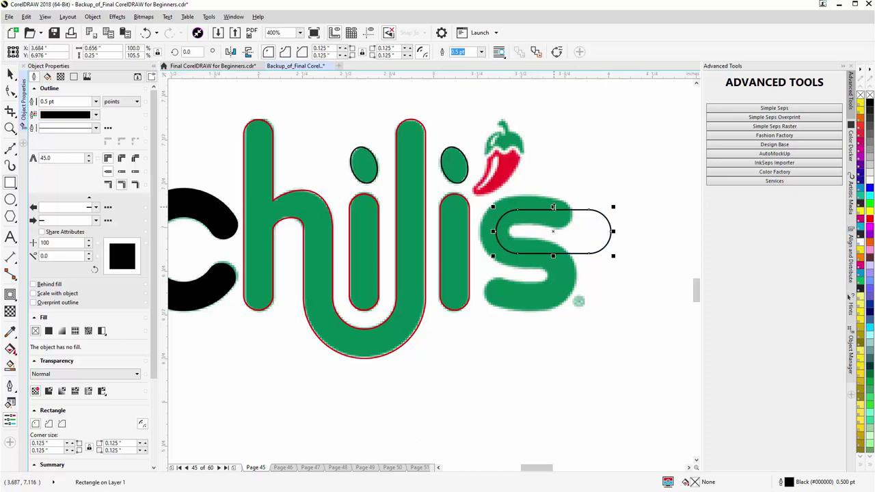
{"action": "left_click_drag", "start_coordinate": [553, 255], "coordinate": [552, 255]}
Step: Convert the rounded rectangle to curves, add a node on its upper and lower edges within the s, and break the path at both nodes
{"action": "key", "text": "ctrl+q"}
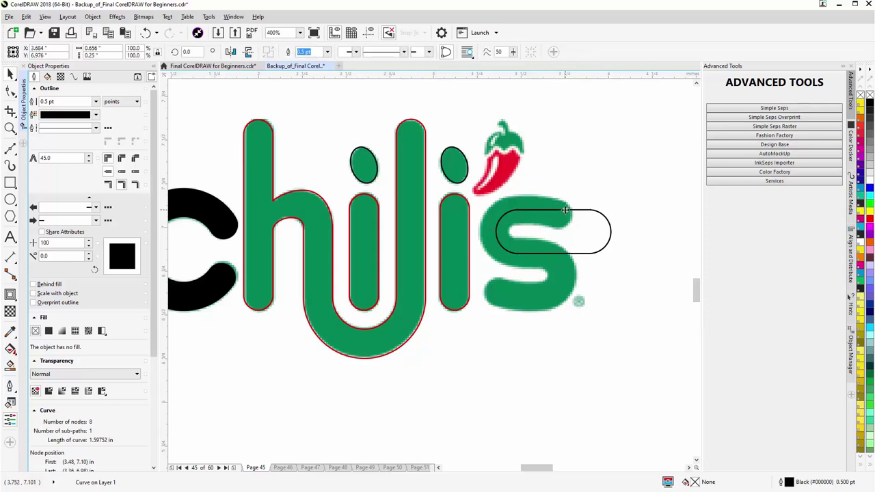
{"action": "key", "text": "F10"}
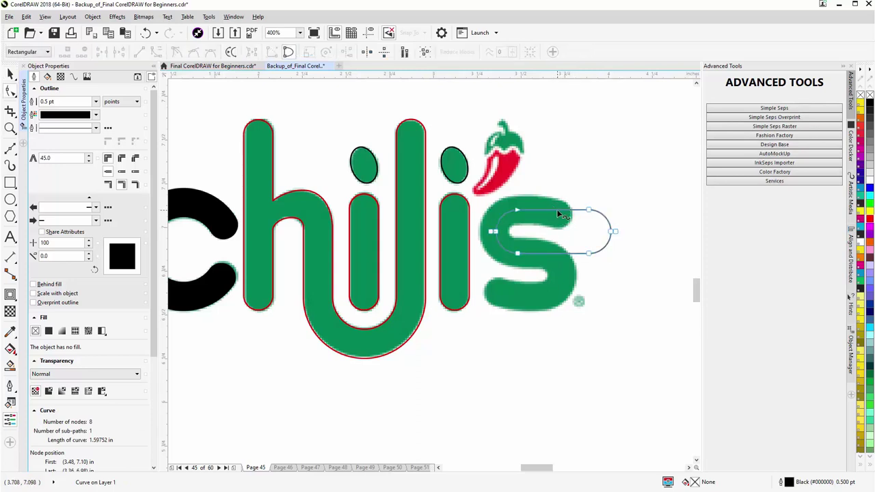
{"action": "double_click", "coordinate": [557, 209]}
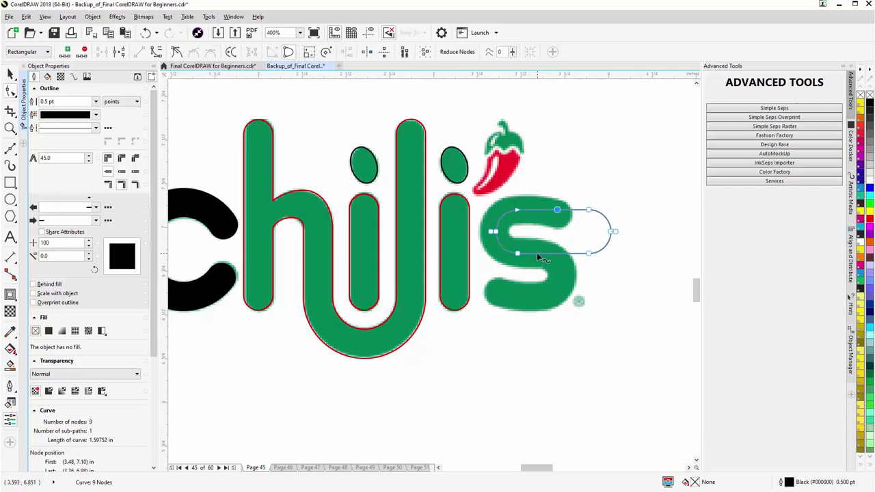
{"action": "double_click", "coordinate": [537, 252]}
{"action": "right_click", "coordinate": [537, 252]}
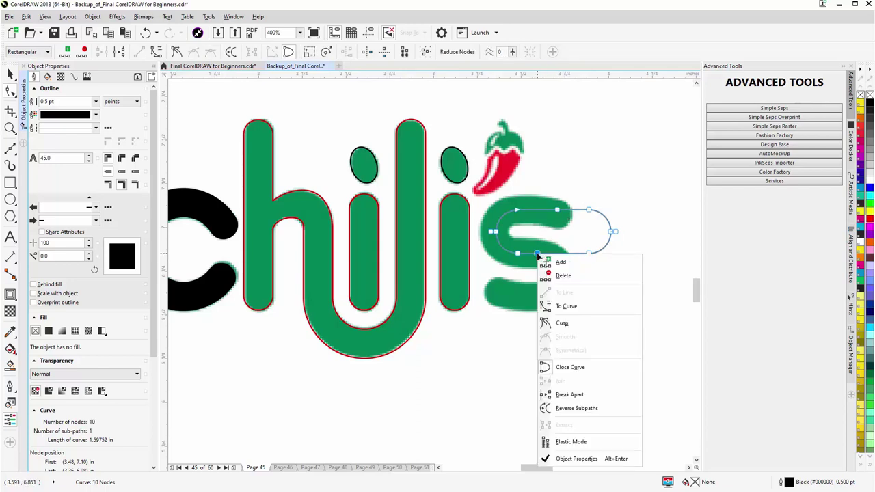
{"action": "left_click", "coordinate": [572, 394]}
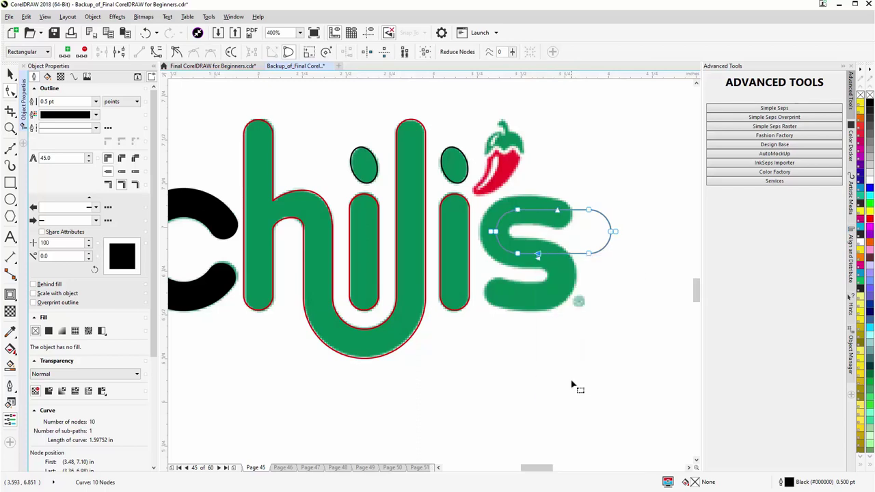
{"action": "right_click", "coordinate": [559, 213]}
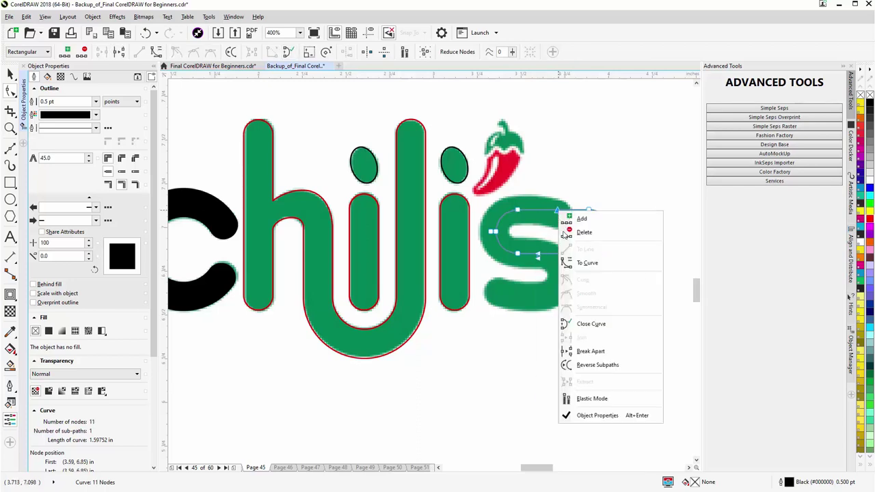
{"action": "left_click", "coordinate": [589, 351]}
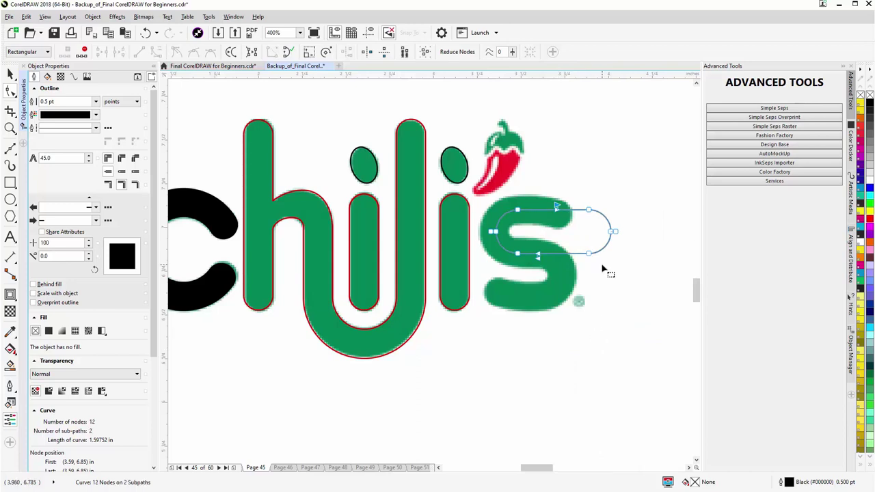
Step: Break the split curve apart into separate objects and delete the right-hand half that extends beyond the s
{"action": "key", "text": "space"}
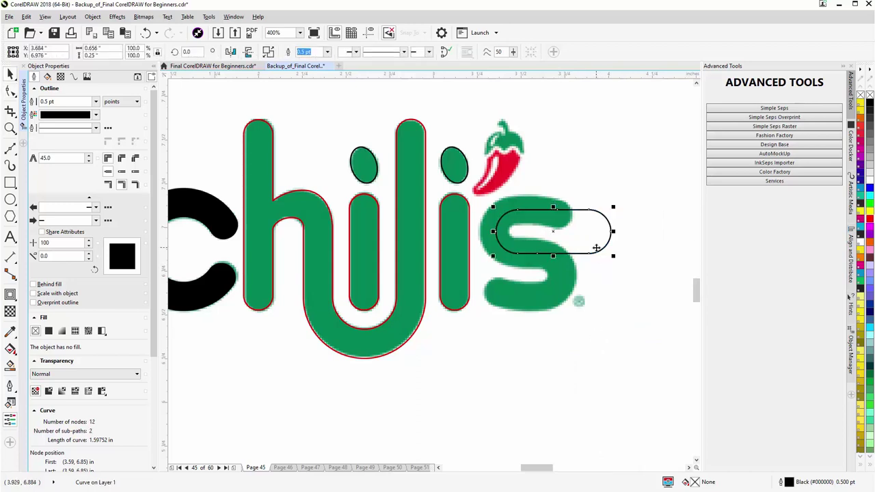
{"action": "right_click", "coordinate": [597, 250]}
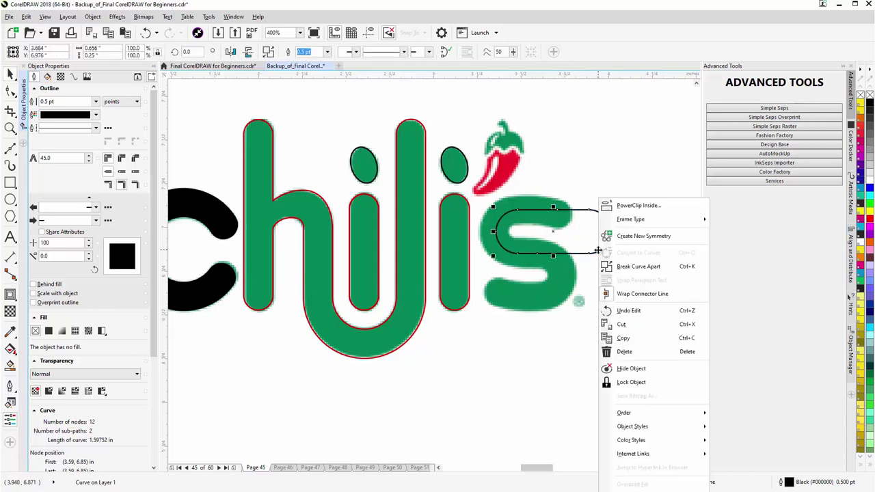
{"action": "left_click", "coordinate": [636, 267]}
{"action": "left_click", "coordinate": [625, 266]}
{"action": "left_click", "coordinate": [593, 257]}
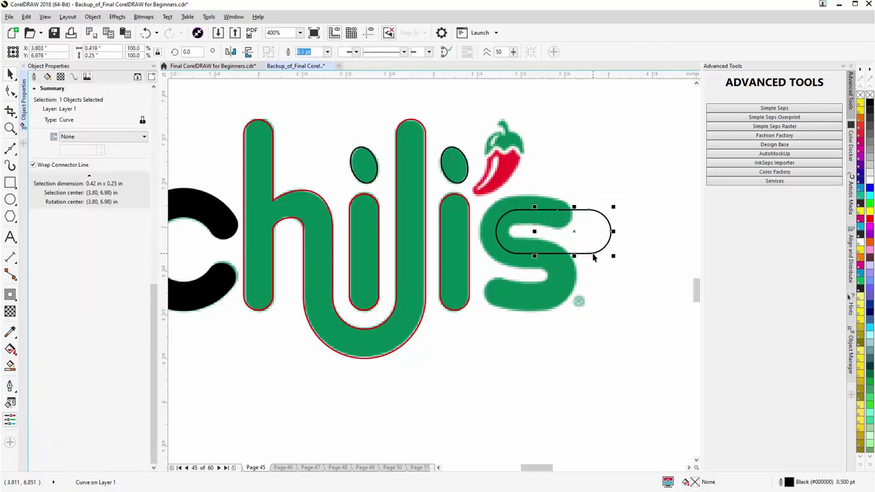
{"action": "left_click_drag", "start_coordinate": [593, 257], "coordinate": [618, 275]}
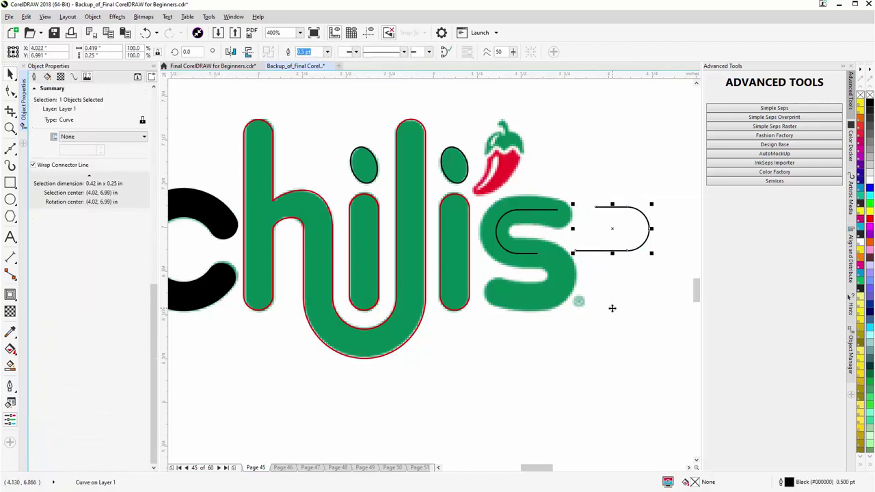
{"action": "key", "text": "Delete"}
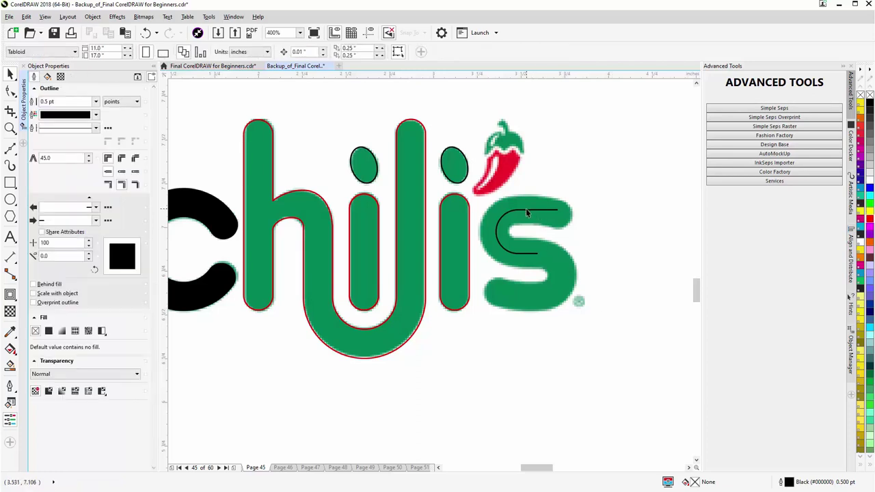
Step: Create a mirrored copy of the open curve directly below it, flip it horizontally to complete the s's centreline, and combine both curves
{"action": "left_click", "coordinate": [528, 211]}
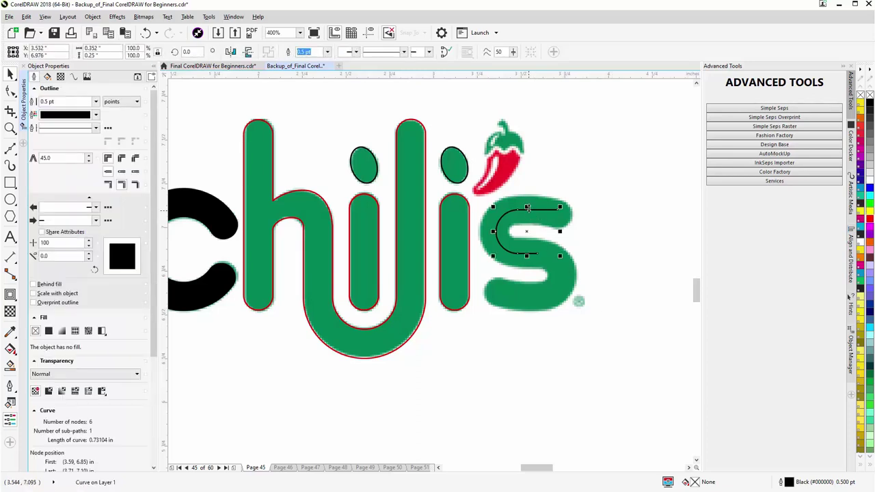
{"action": "left_click_drag", "start_coordinate": [526, 257], "coordinate": [518, 299]}
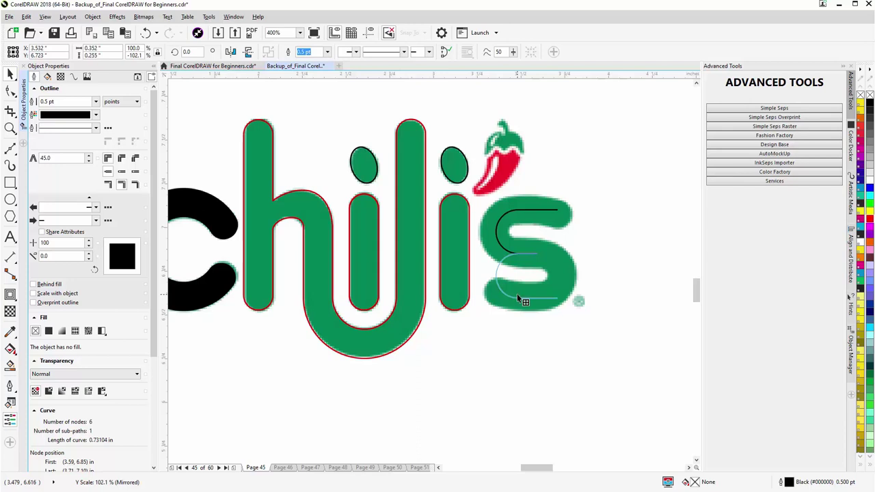
{"action": "left_click_drag", "start_coordinate": [517, 294], "coordinate": [517, 293]}
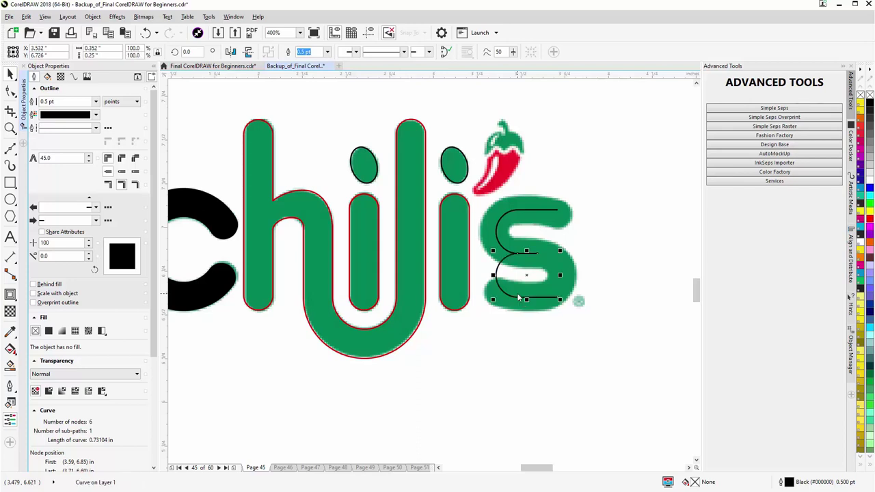
{"action": "left_click", "coordinate": [230, 54]}
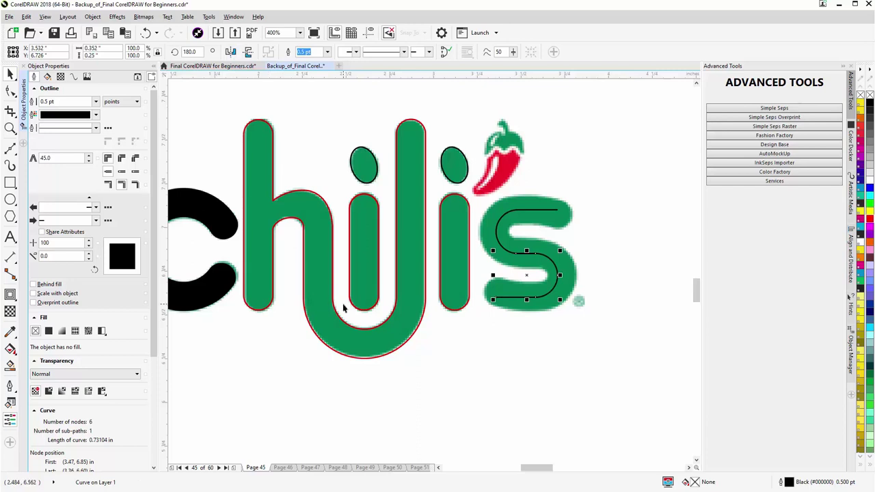
{"action": "left_click", "coordinate": [530, 215], "text": "shift"}
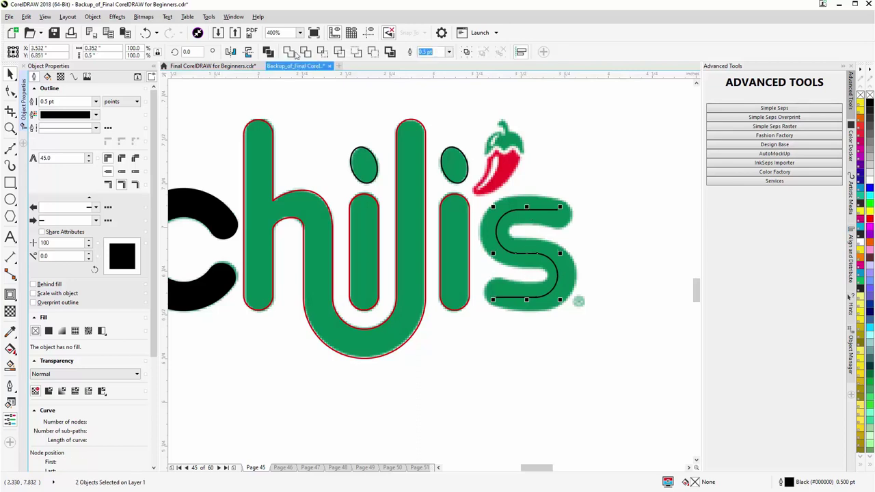
{"action": "key", "text": "ctrl+l"}
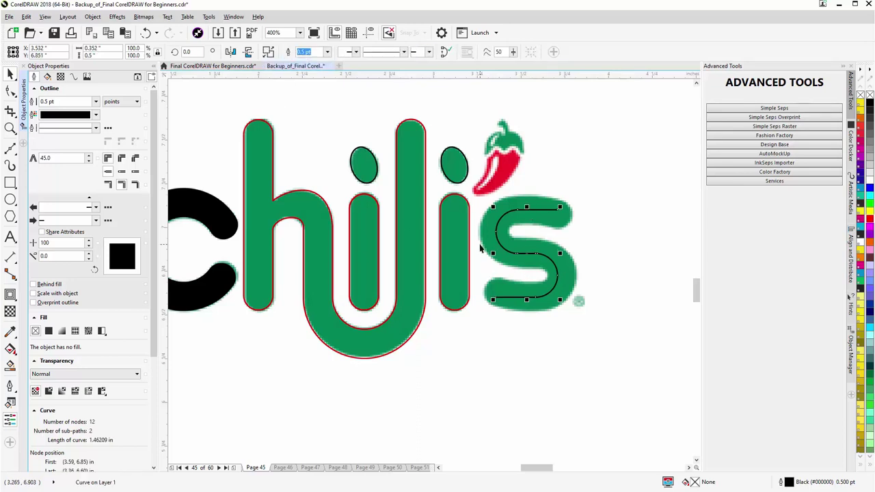
Step: Lower the end node of the s centreline's upper stroke slightly, convert that segment to a curve and bend it gently along the letter
{"action": "scroll", "coordinate": [481, 250], "scroll_direction": "up", "scroll_amount": 2}
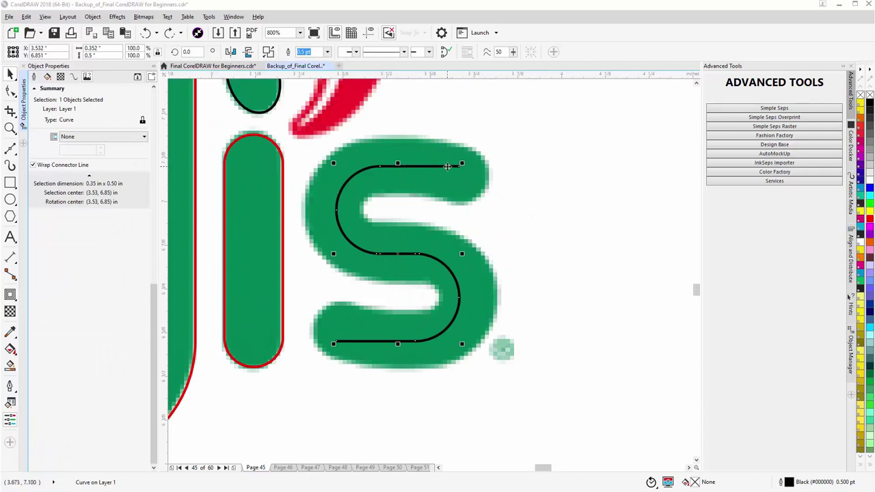
{"action": "key", "text": "F10"}
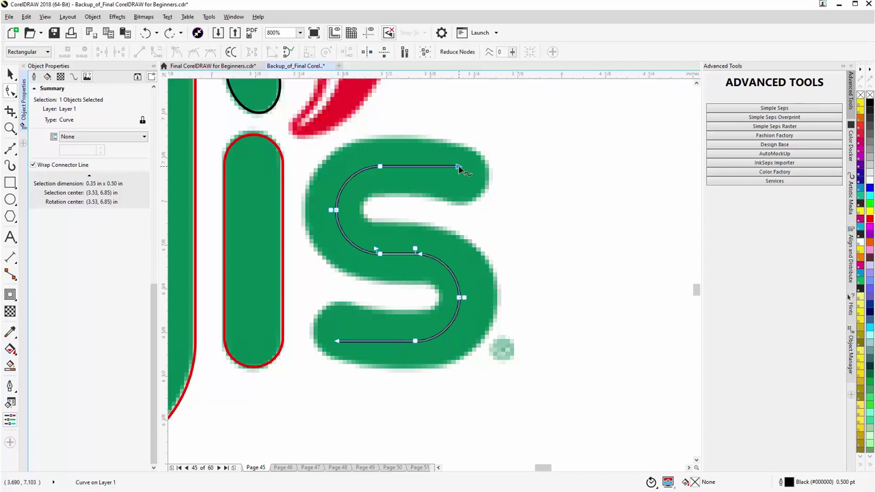
{"action": "mouse_move", "coordinate": [458, 167]}
{"action": "left_mouse_down"}
{"action": "mouse_move", "coordinate": [462, 178]}
{"action": "mouse_move", "coordinate": [457, 172]}
{"action": "left_mouse_up"}
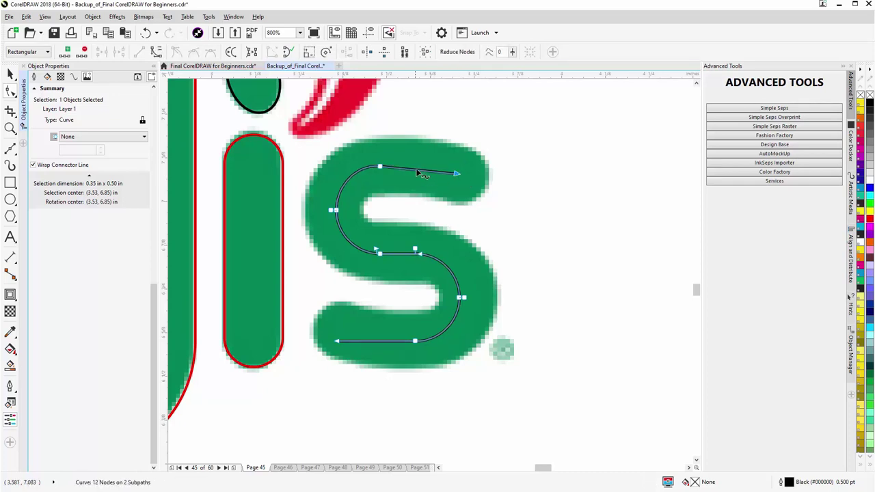
{"action": "right_click", "coordinate": [414, 172]}
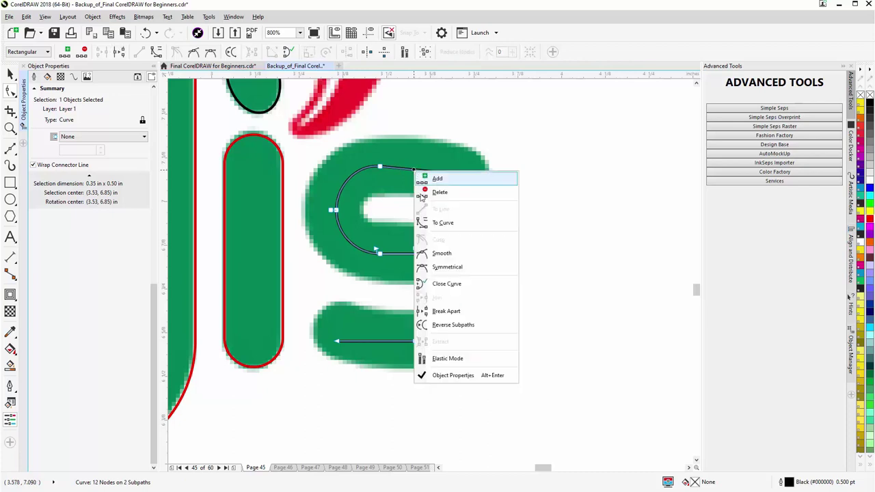
{"action": "left_click", "coordinate": [430, 223]}
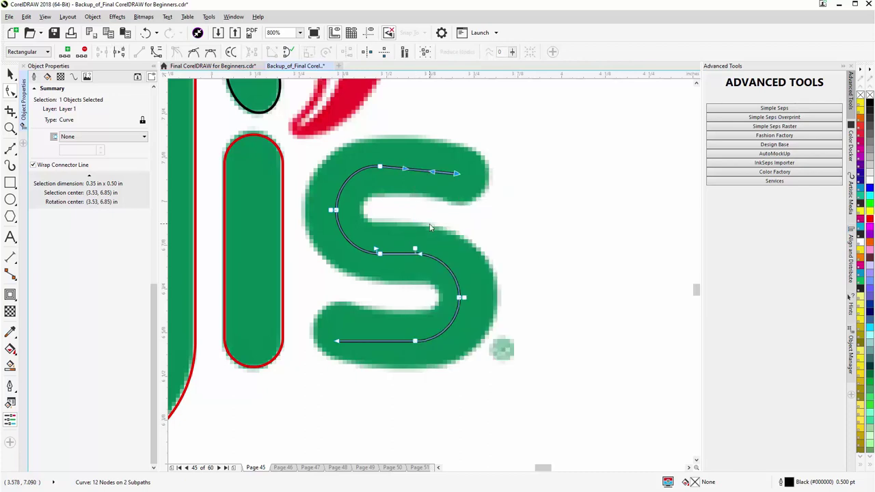
{"action": "left_click_drag", "start_coordinate": [413, 174], "coordinate": [441, 179]}
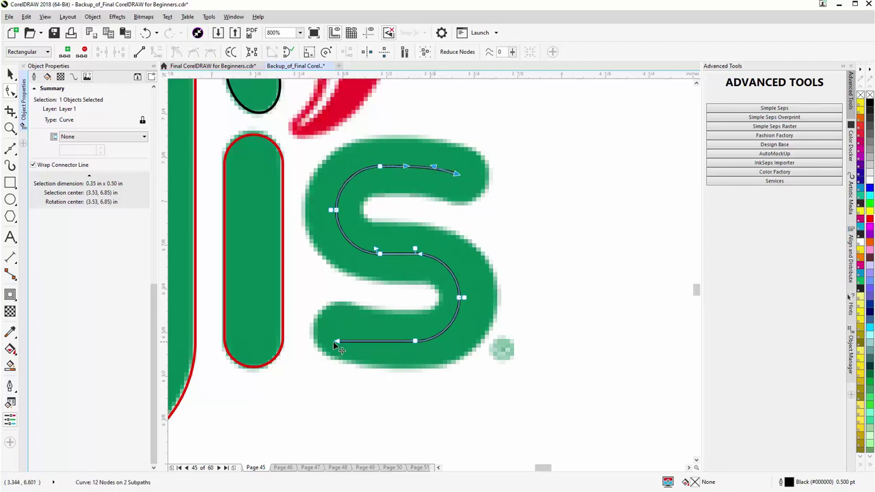
Step: Move the lower stroke's end node slightly up and inward, convert its segment to a curve and bow it downward along the s
{"action": "left_click_drag", "start_coordinate": [338, 342], "coordinate": [346, 334]}
{"action": "left_click_drag", "start_coordinate": [349, 339], "coordinate": [348, 336]}
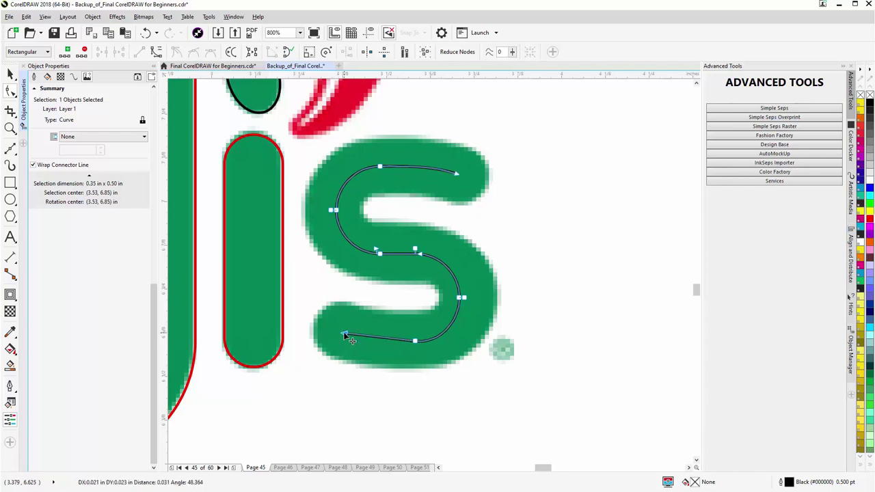
{"action": "right_click", "coordinate": [384, 341]}
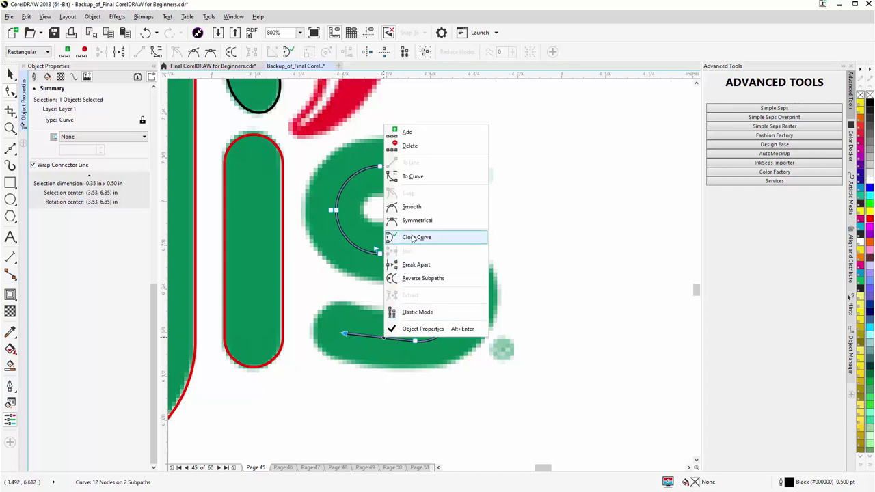
{"action": "left_click", "coordinate": [413, 177]}
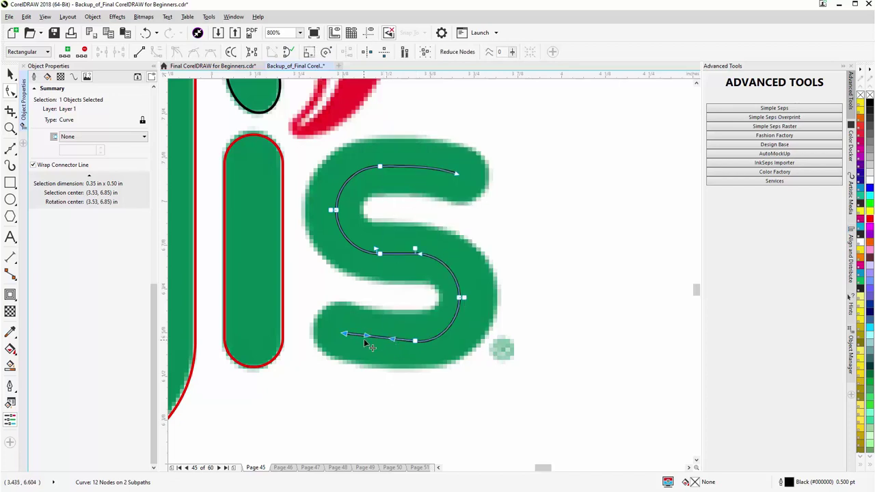
{"action": "left_click_drag", "start_coordinate": [396, 344], "coordinate": [395, 348]}
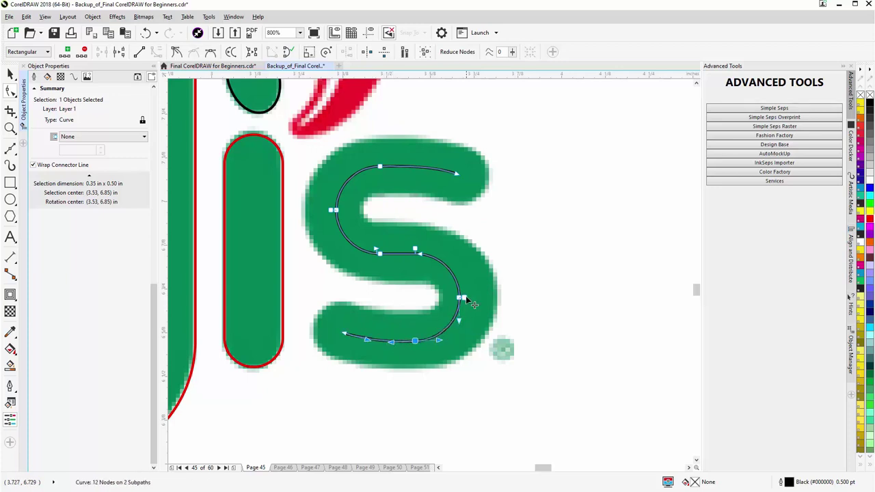
Step: Delete the redundant nodes at the lower right bend and on the right end of the centreline's middle stretch
{"action": "left_click", "coordinate": [464, 298]}
{"action": "key", "text": "Delete"}
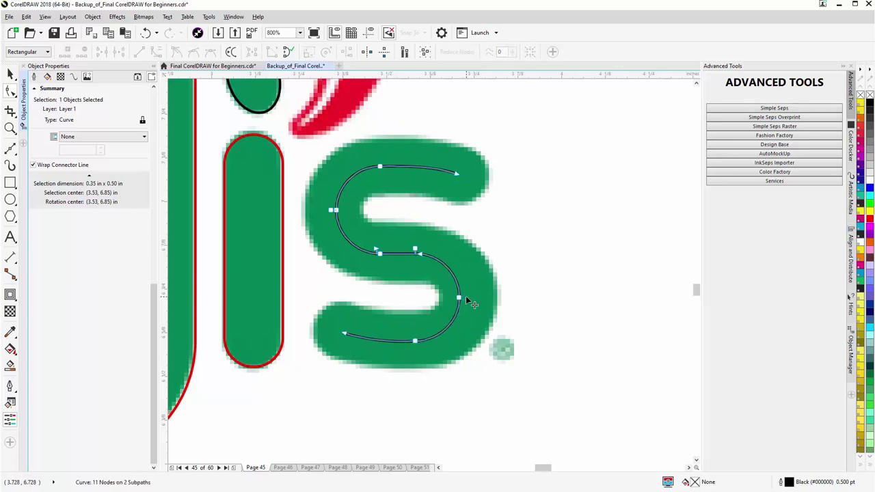
{"action": "left_click", "coordinate": [415, 251]}
{"action": "key", "text": "Delete"}
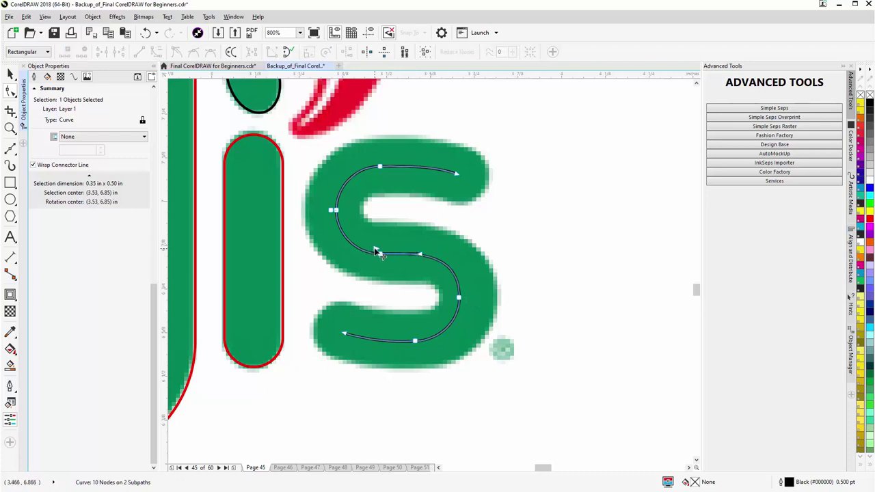
Step: Try deleting the node at the left end of the s's middle stretch, and undo the deletions
{"action": "left_click", "coordinate": [378, 253]}
{"action": "key", "text": "Delete"}
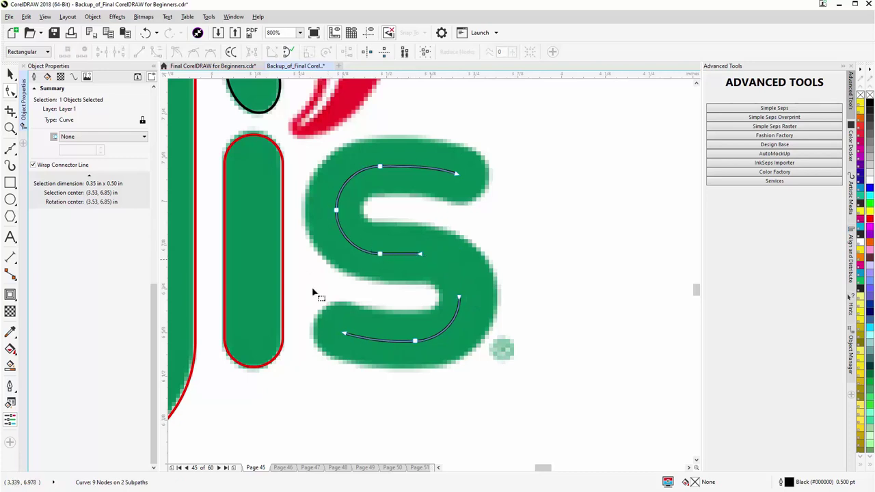
{"action": "key", "text": "Delete"}
{"action": "key", "text": "ctrl+z"}
{"action": "key", "text": "ctrl+z"}
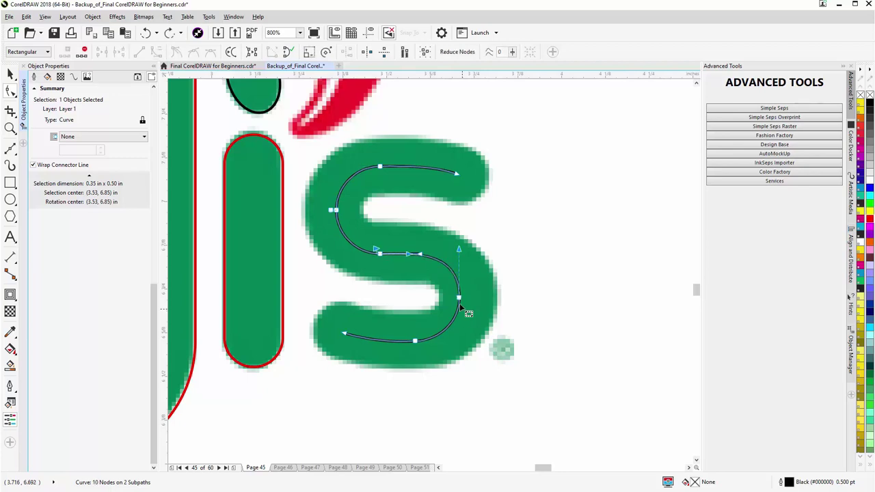
Step: Try pulling the upper curve's loose end node away from the overlapping lower curve, and undo the last move
{"action": "scroll", "coordinate": [408, 255], "scroll_direction": "up", "scroll_amount": 7}
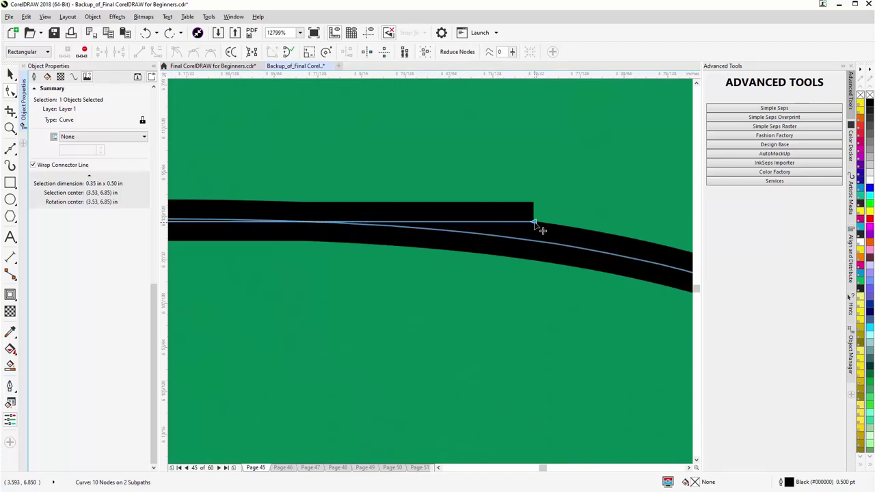
{"action": "mouse_move", "coordinate": [536, 223]}
{"action": "left_mouse_down"}
{"action": "mouse_move", "coordinate": [343, 230]}
{"action": "mouse_move", "coordinate": [331, 260]}
{"action": "left_mouse_up"}
{"action": "scroll", "coordinate": [332, 261], "scroll_direction": "down", "scroll_amount": 4}
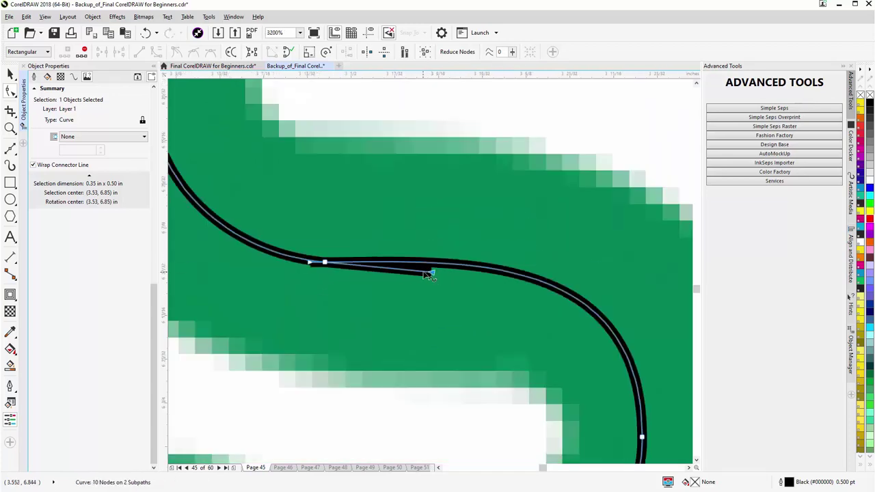
{"action": "mouse_move", "coordinate": [432, 274]}
{"action": "left_mouse_down"}
{"action": "mouse_move", "coordinate": [341, 260]}
{"action": "mouse_move", "coordinate": [300, 295]}
{"action": "left_mouse_up"}
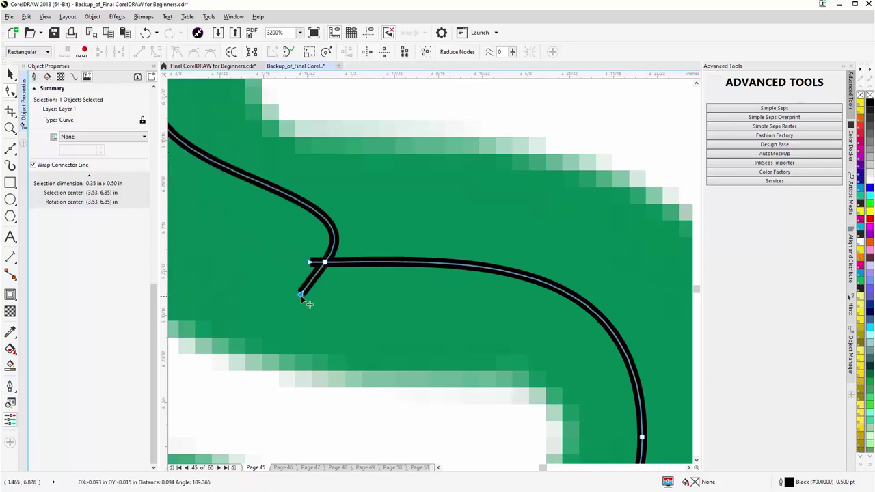
{"action": "key", "text": "ctrl+z"}
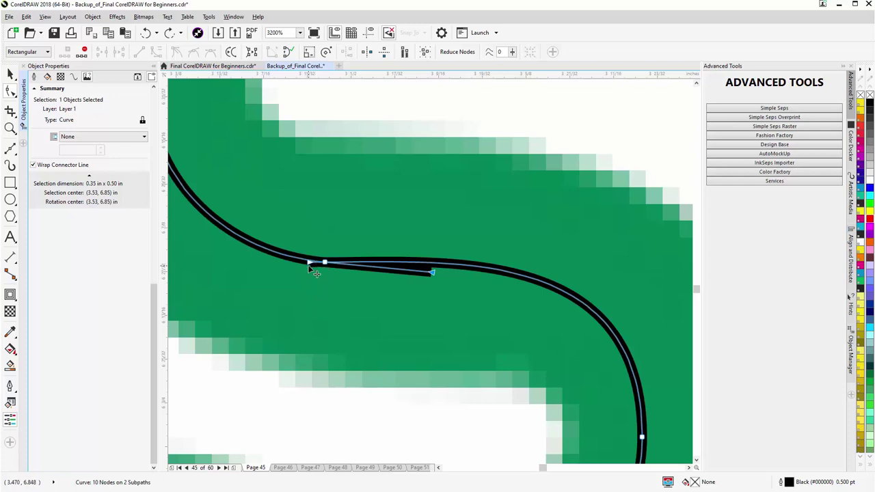
Step: Add a node on the upper curve just before the overlap, break the path there and delete the loose end node
{"action": "double_click", "coordinate": [307, 263]}
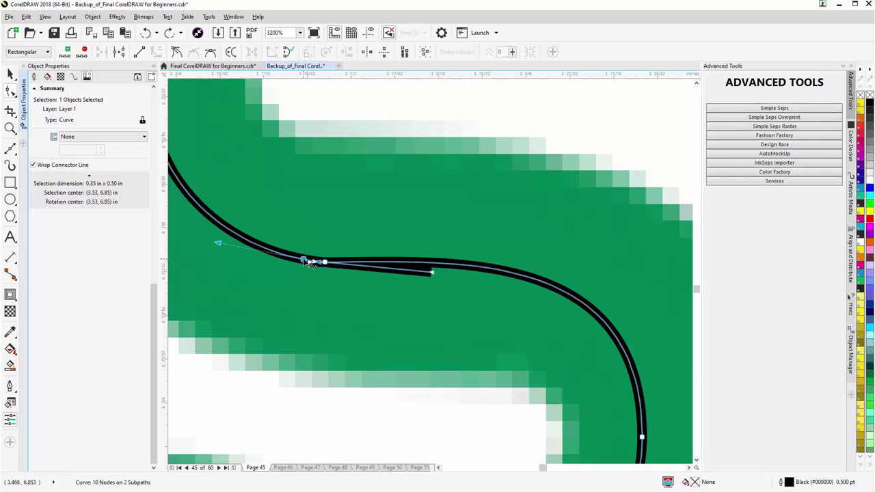
{"action": "right_click", "coordinate": [304, 260]}
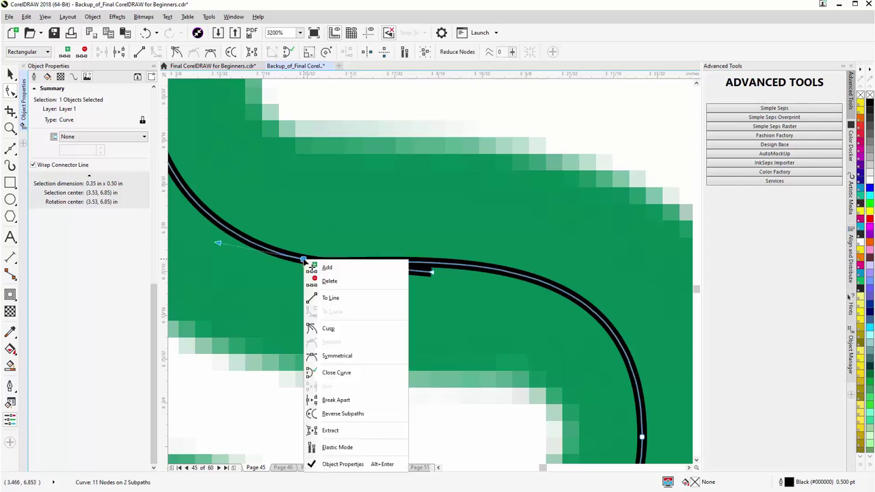
{"action": "left_click", "coordinate": [335, 400]}
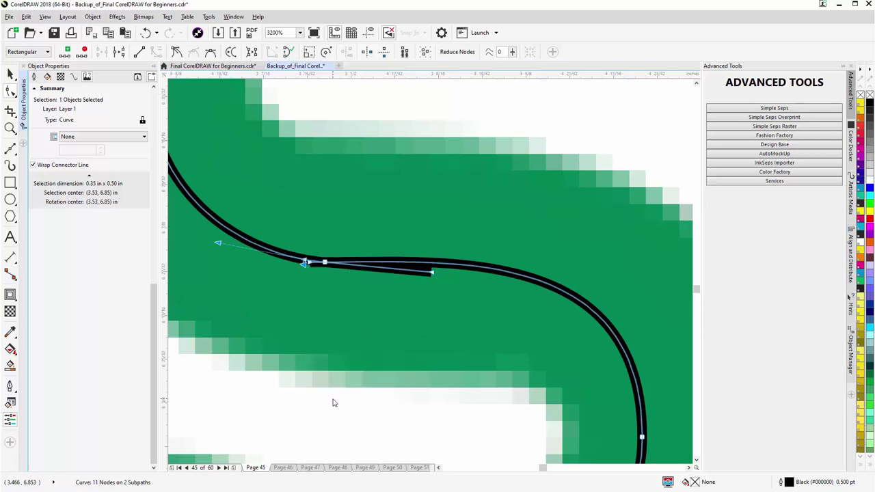
{"action": "double_click", "coordinate": [431, 273]}
Step: Test which pieces the overlapping nodes belong to, and remove the leftover short segment between the upper and lower curves
{"action": "scroll", "coordinate": [313, 266], "scroll_direction": "up", "scroll_amount": 4}
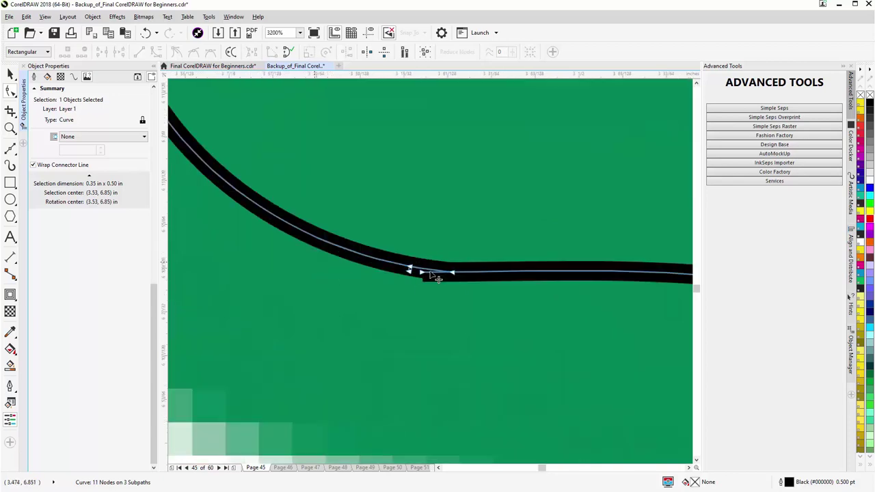
{"action": "left_click_drag", "start_coordinate": [389, 264], "coordinate": [388, 301]}
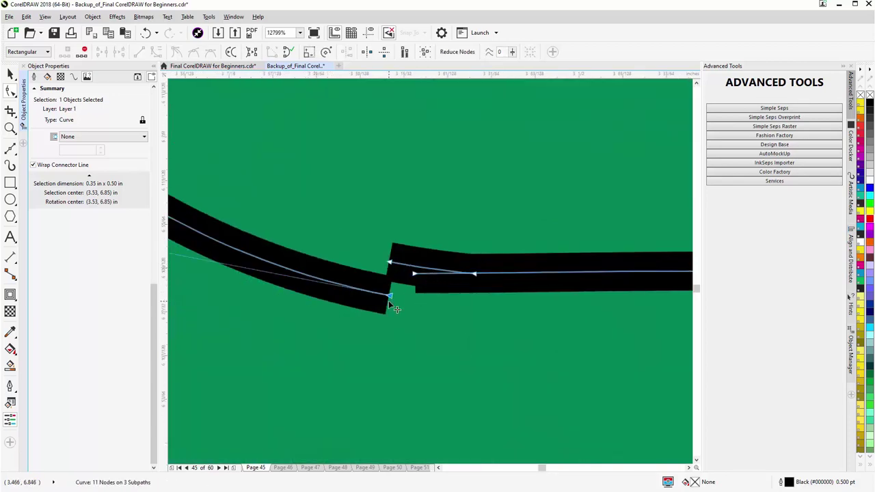
{"action": "key", "text": "ctrl+z"}
{"action": "left_click", "coordinate": [409, 267]}
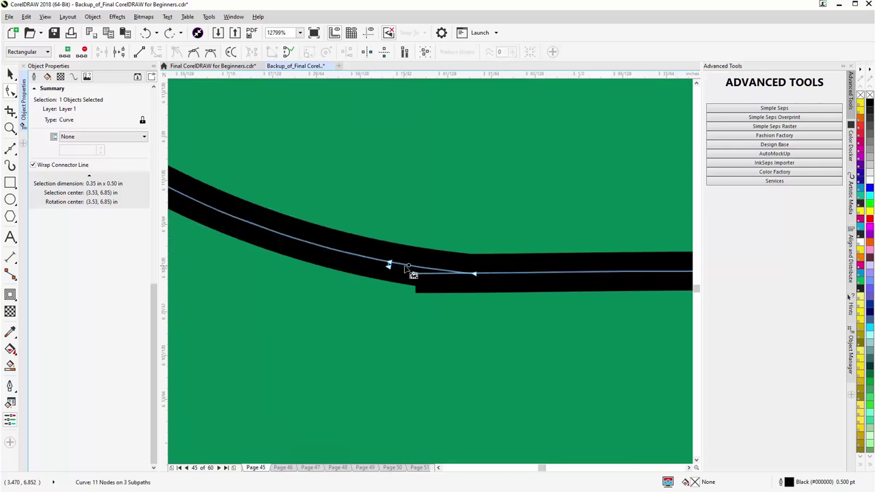
{"action": "left_click_drag", "start_coordinate": [473, 274], "coordinate": [476, 228]}
{"action": "key", "text": "ctrl+z"}
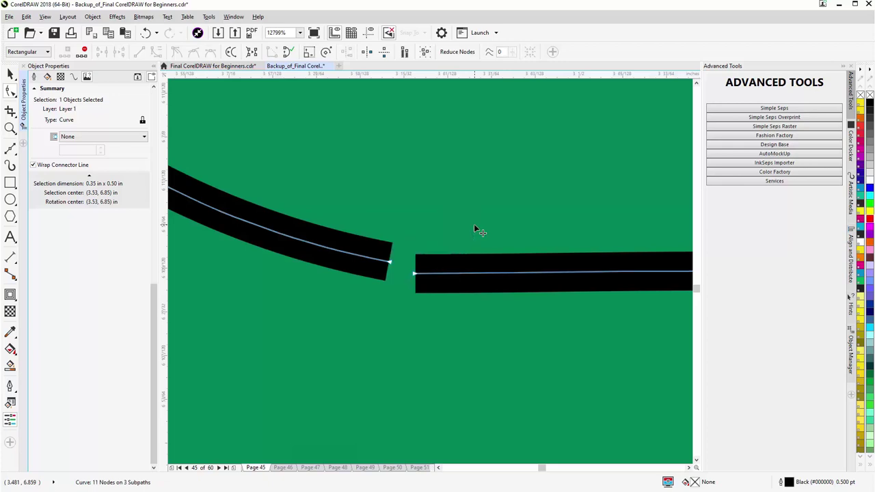
Step: Join the upper curve's end node to the lower curve's start node, level its left handle and make the node smooth
{"action": "left_click_drag", "start_coordinate": [389, 264], "coordinate": [415, 273]}
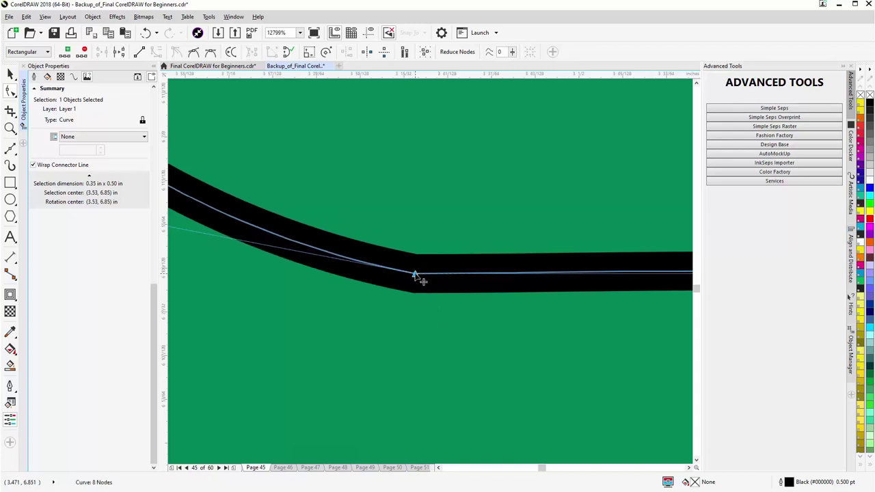
{"action": "scroll", "coordinate": [419, 276], "scroll_direction": "down", "scroll_amount": 1}
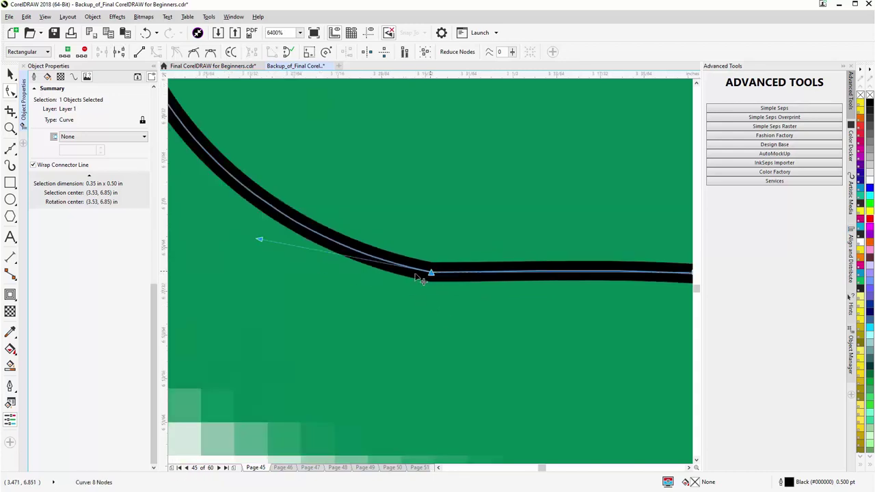
{"action": "scroll", "coordinate": [418, 277], "scroll_direction": "down", "scroll_amount": 1}
{"action": "left_click_drag", "start_coordinate": [346, 258], "coordinate": [341, 273]}
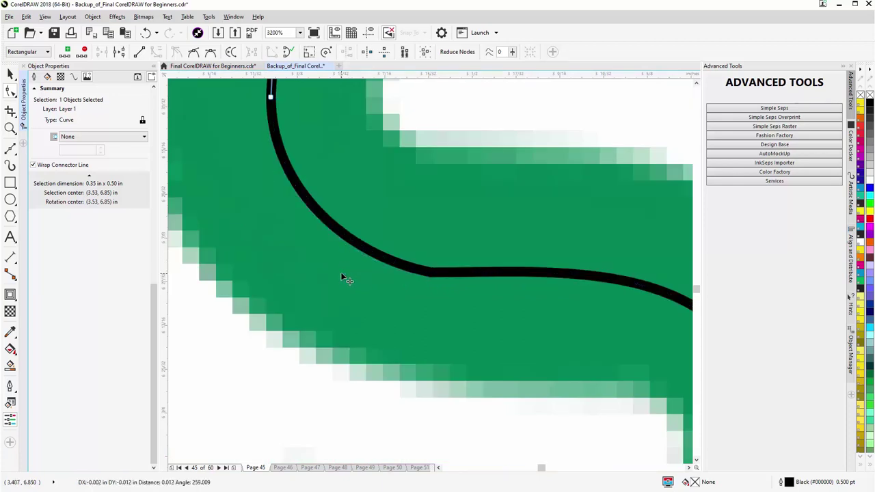
{"action": "left_click", "coordinate": [193, 54]}
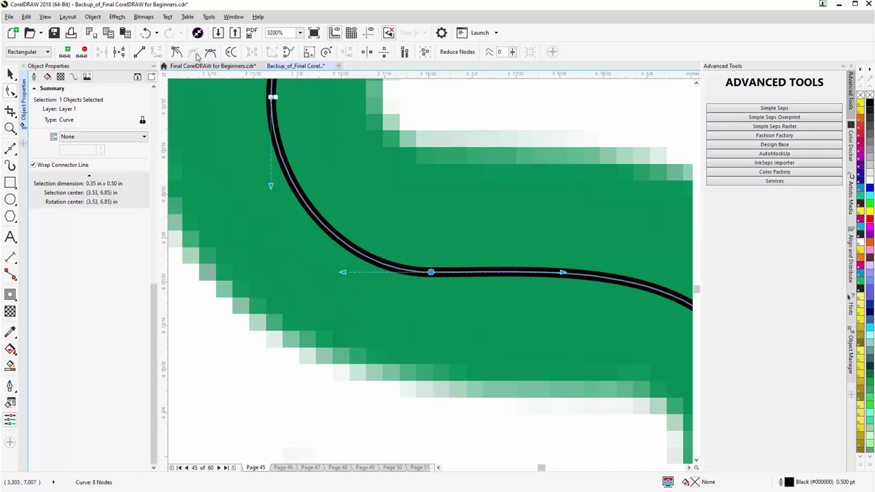
Step: Set the s centreline's outline width to 12 pt with round line caps
{"action": "key", "text": "F3"}
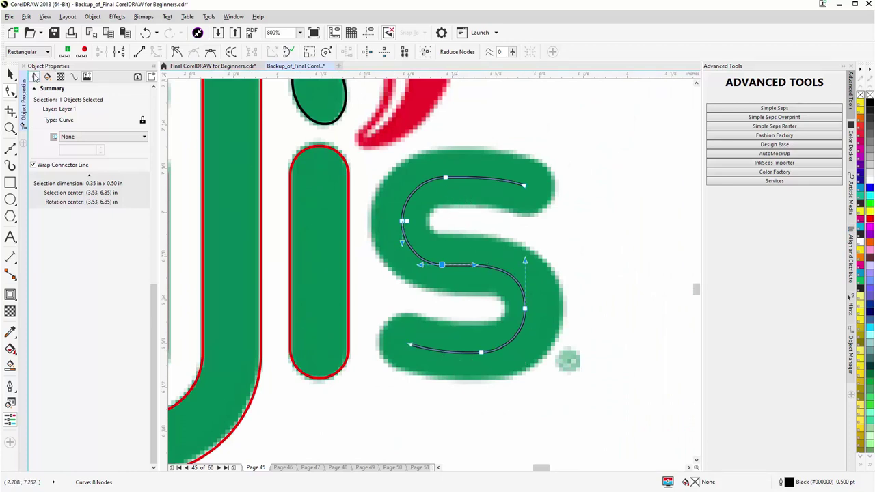
{"action": "left_click", "coordinate": [35, 76]}
{"action": "left_click", "coordinate": [95, 101]}
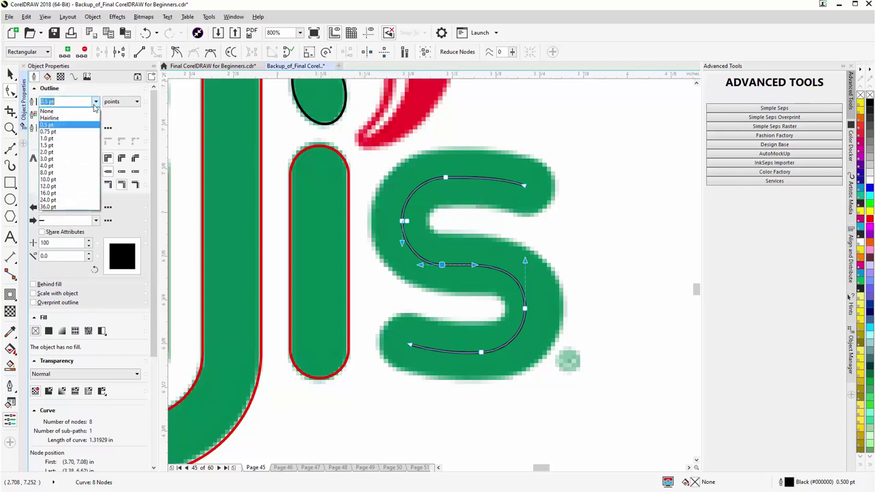
{"action": "left_click", "coordinate": [68, 186]}
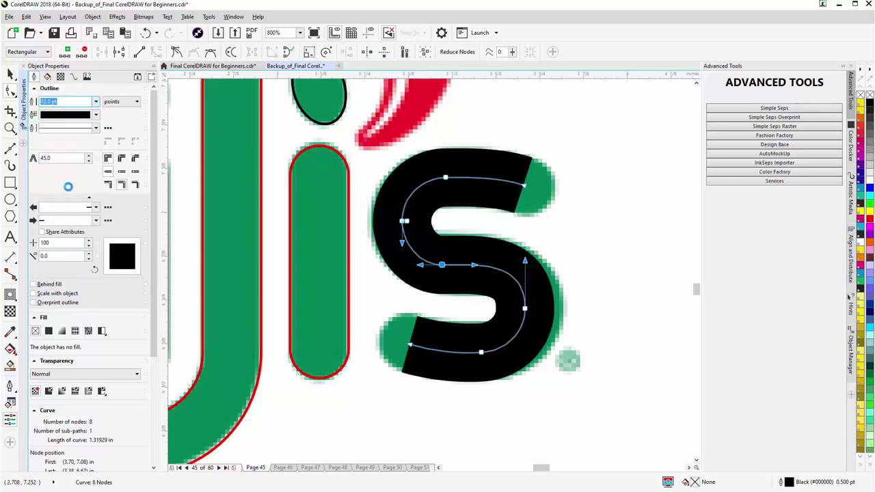
{"action": "left_click", "coordinate": [121, 171]}
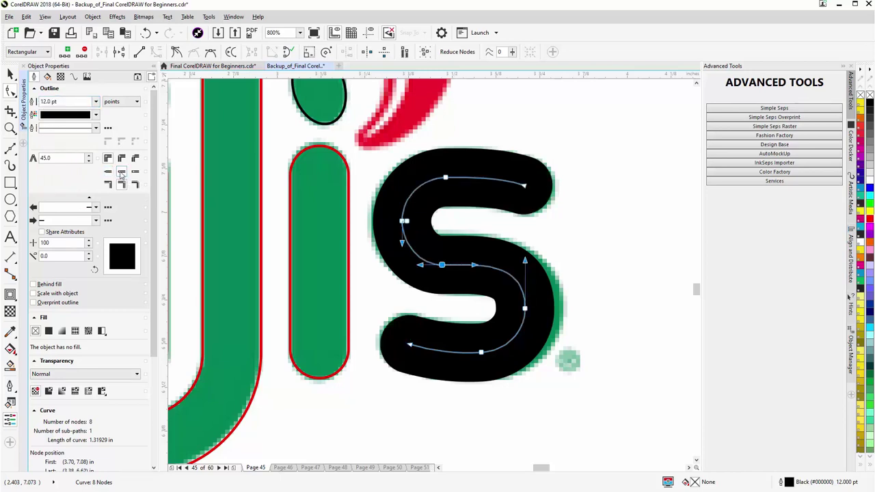
Step: Nudge the s centreline's upper end node and lower-curve side node outward, and slightly adjust the middle node's handle to match the reference
{"action": "left_click", "coordinate": [528, 192]}
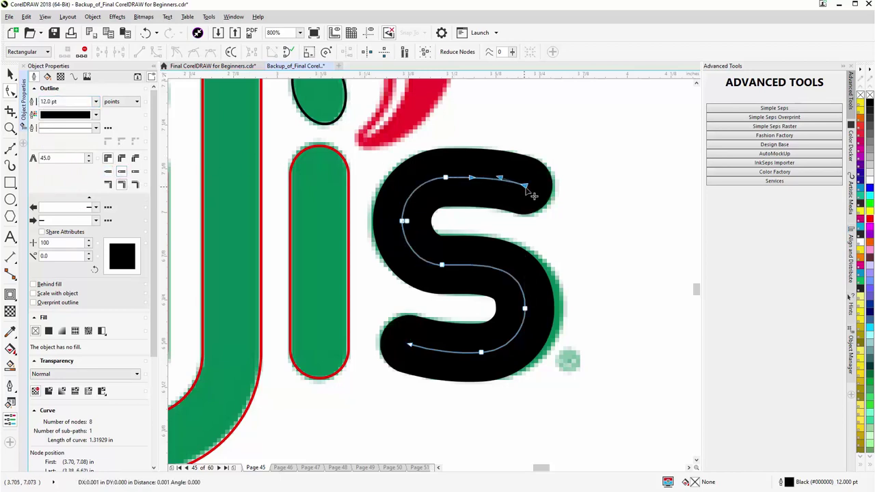
{"action": "left_click_drag", "start_coordinate": [533, 195], "coordinate": [529, 189]}
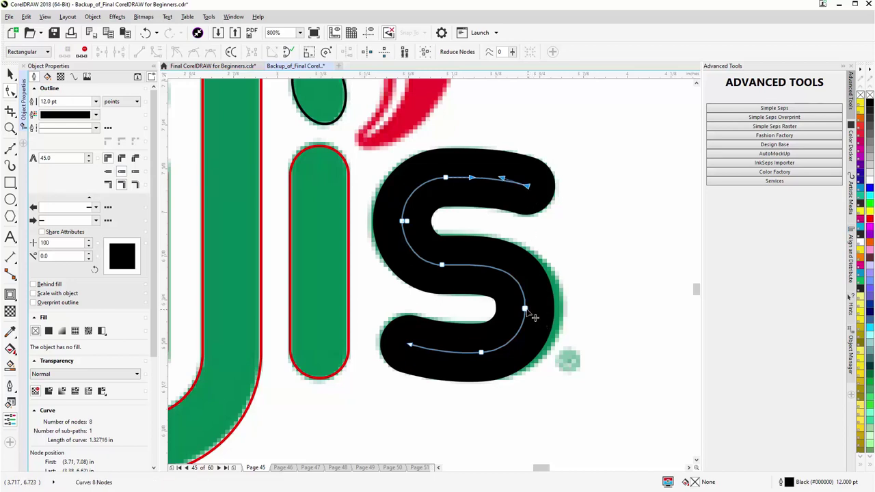
{"action": "left_click_drag", "start_coordinate": [528, 311], "coordinate": [534, 310]}
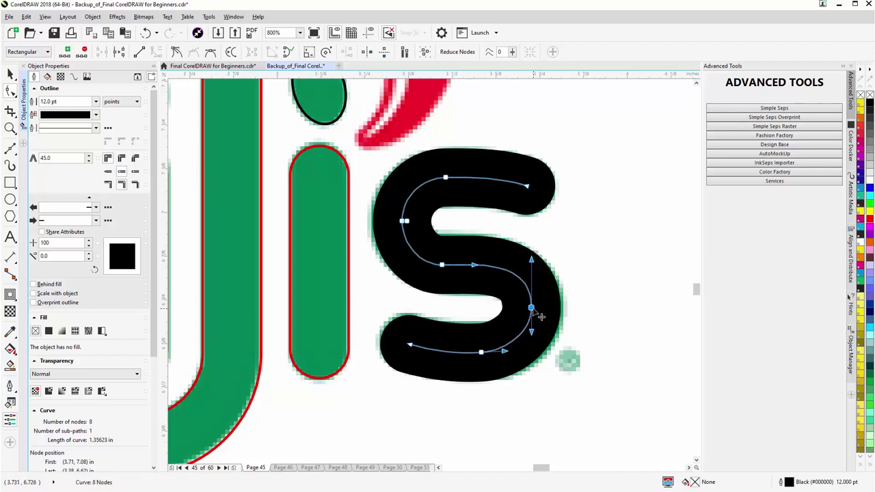
{"action": "left_click", "coordinate": [443, 266]}
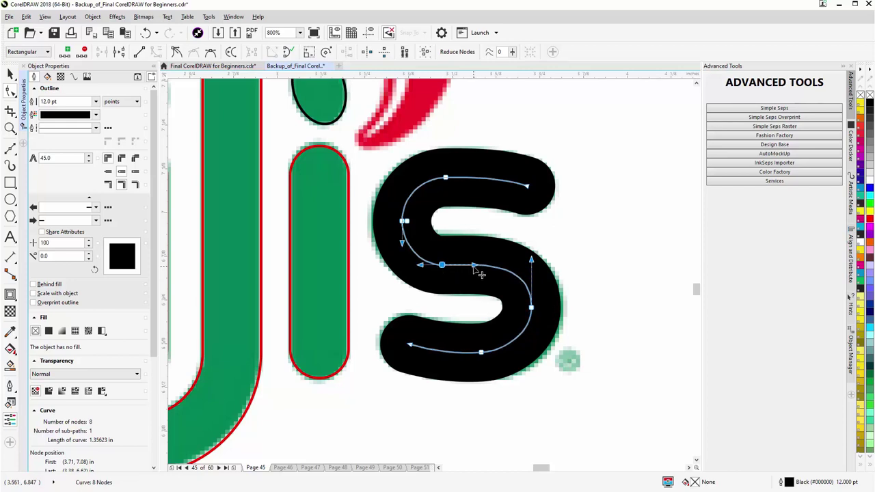
{"action": "left_click_drag", "start_coordinate": [474, 268], "coordinate": [474, 267]}
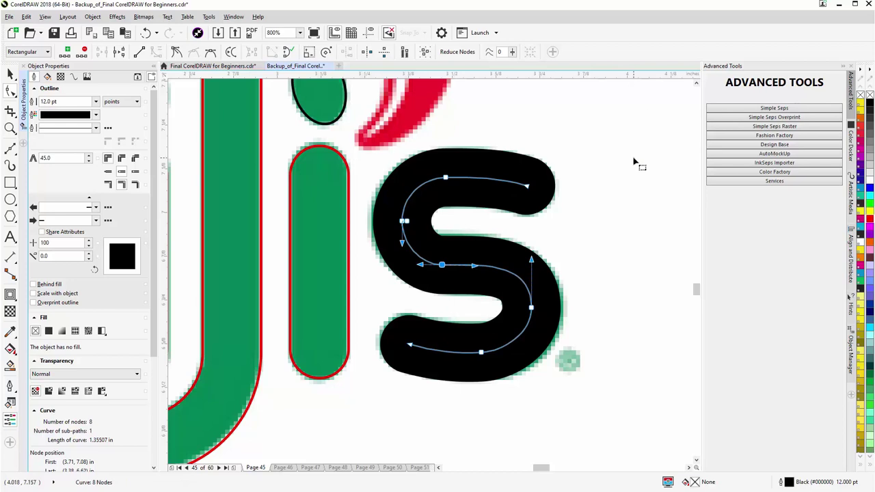
Step: Convert the s outline to an object and shift the three nodes on its upper curve's outer edge outward to the reference
{"action": "key", "text": "ctrl+shift+q"}
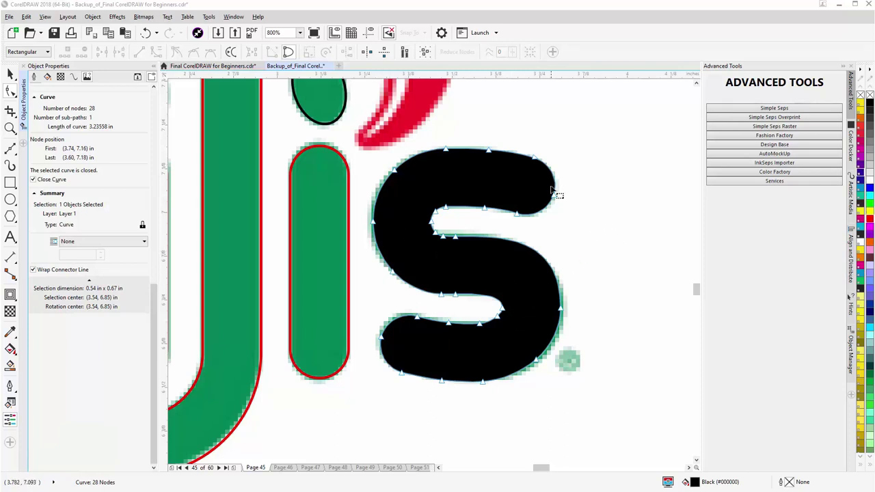
{"action": "scroll", "coordinate": [380, 229], "scroll_direction": "up", "scroll_amount": 1}
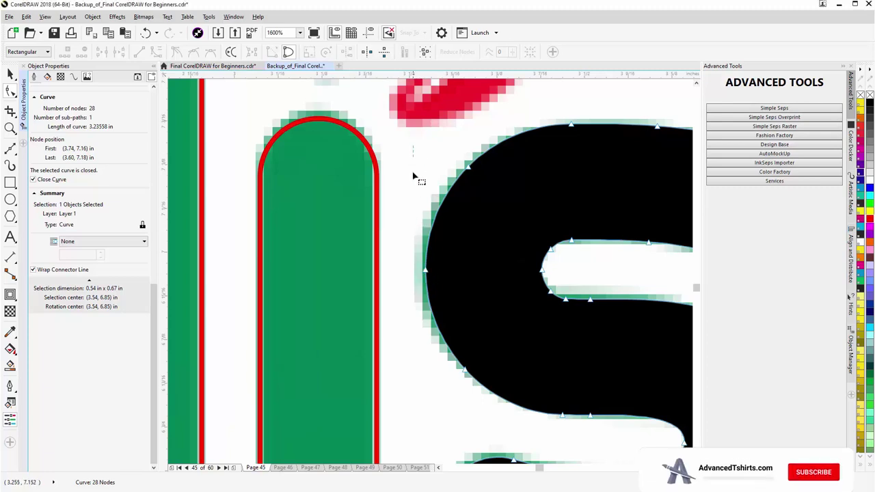
{"action": "left_click_drag", "start_coordinate": [413, 176], "coordinate": [468, 378]}
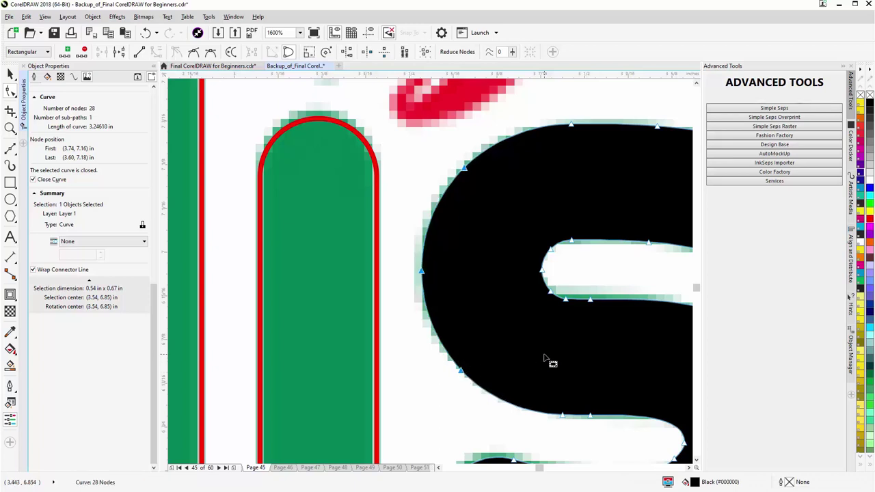
{"action": "scroll", "coordinate": [544, 358], "scroll_direction": "down", "scroll_amount": 3}
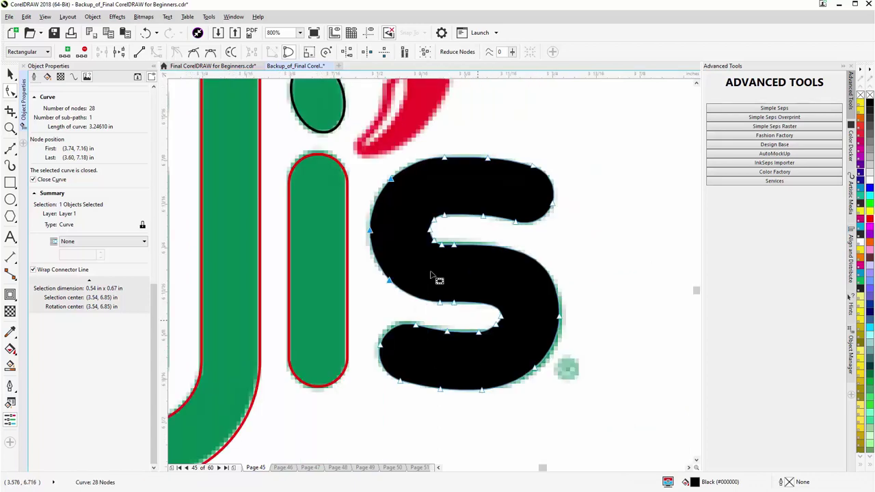
Step: Bend the handle on the inside of the s's lower curve and move the outer-edge node outward to follow the reference
{"action": "scroll", "coordinate": [438, 279], "scroll_direction": "up", "scroll_amount": 3}
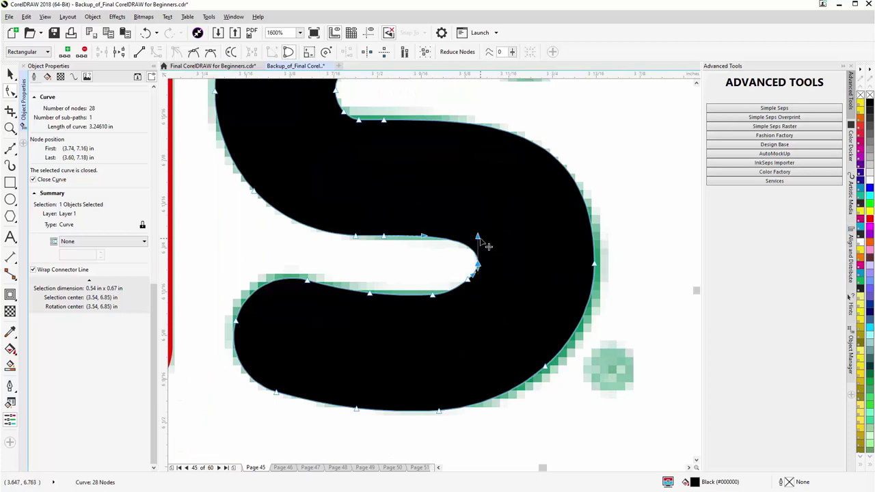
{"action": "left_click_drag", "start_coordinate": [483, 242], "coordinate": [495, 239]}
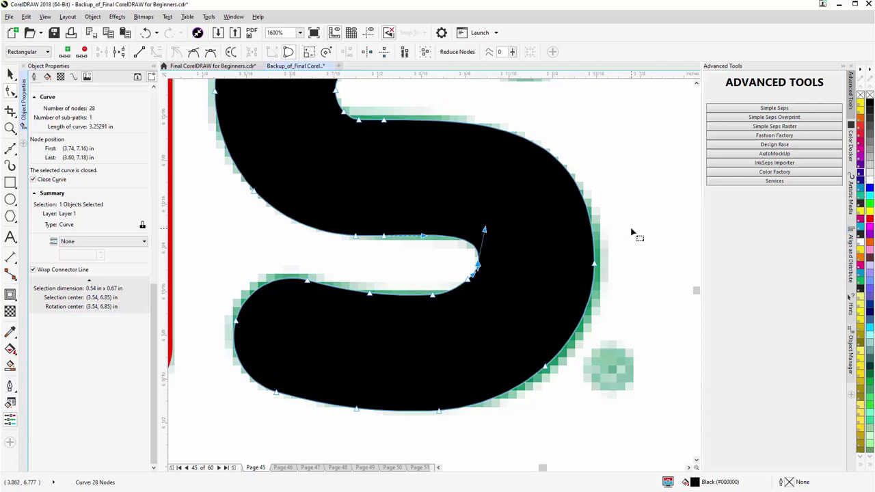
{"action": "left_click", "coordinate": [586, 229]}
{"action": "left_click_drag", "start_coordinate": [603, 272], "coordinate": [607, 272]}
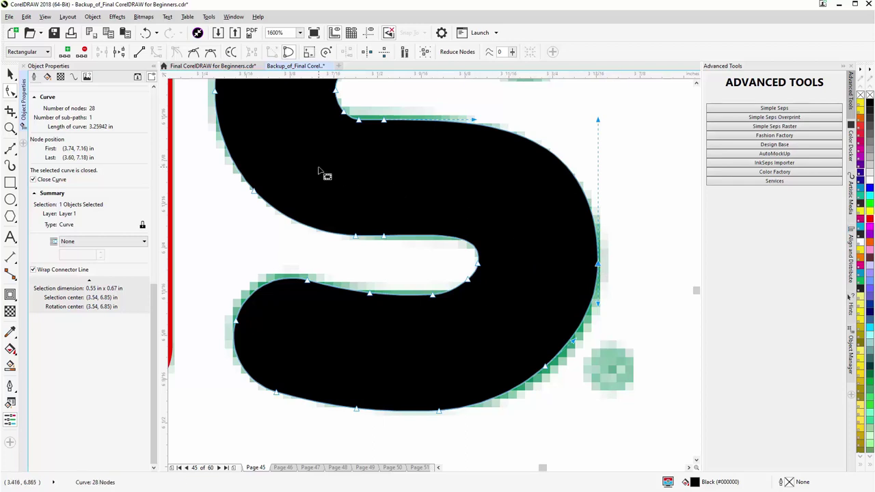
Step: Remove the fill from the s shape and give it a red outline
{"action": "key", "text": "F3"}
{"action": "key", "text": "F3"}
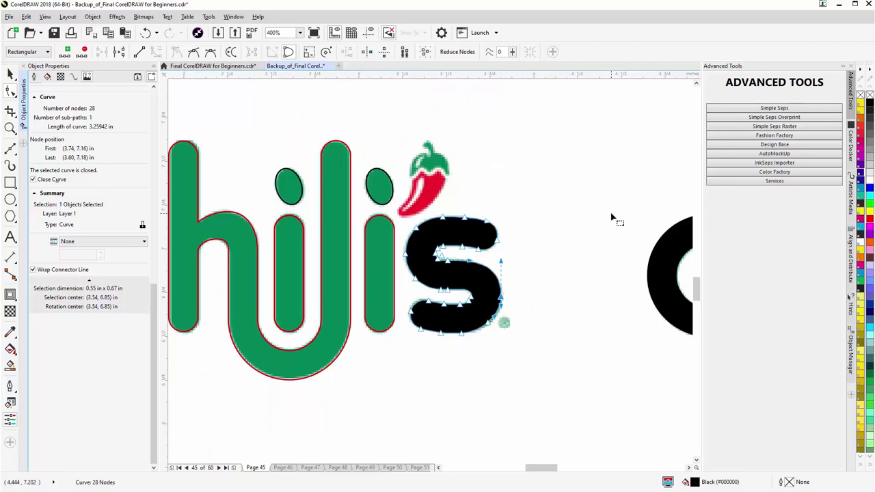
{"action": "key", "text": "space"}
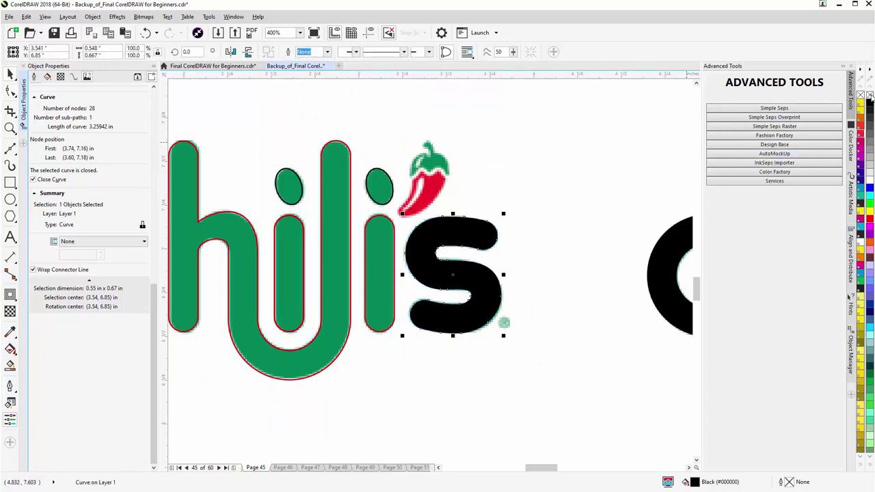
{"action": "left_click", "coordinate": [867, 165]}
{"action": "right_click", "coordinate": [869, 220]}
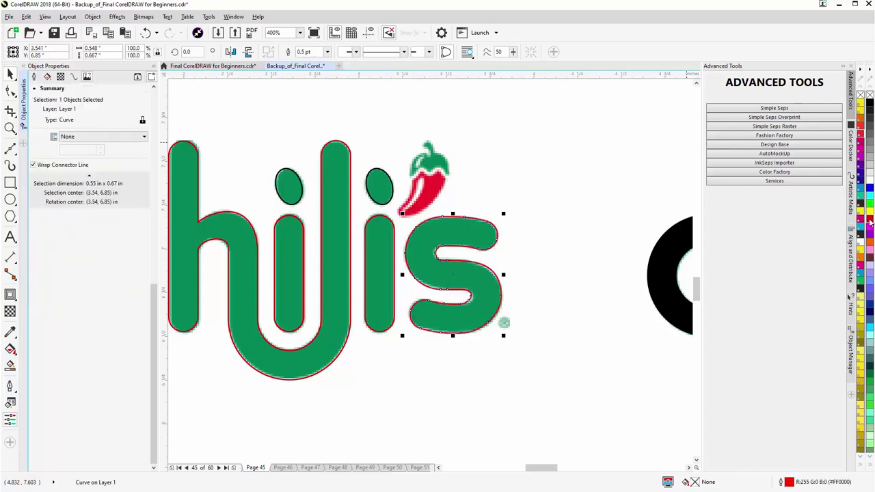
Step: Add a node to the lower inner bend of the s, delete the middle one, and shift the bend's two nodes outward
{"action": "scroll", "coordinate": [474, 302], "scroll_direction": "up", "scroll_amount": 2}
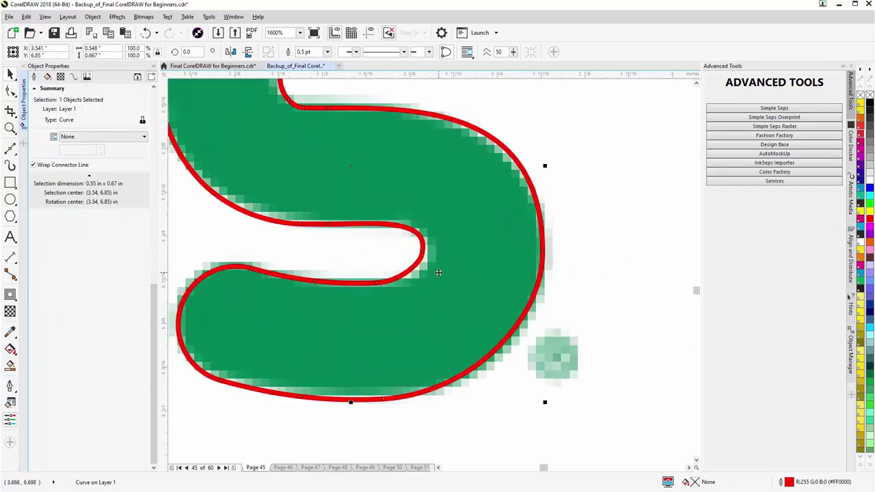
{"action": "key", "text": "F10"}
{"action": "left_click_drag", "start_coordinate": [410, 272], "coordinate": [420, 276]}
{"action": "left_click", "coordinate": [424, 254]}
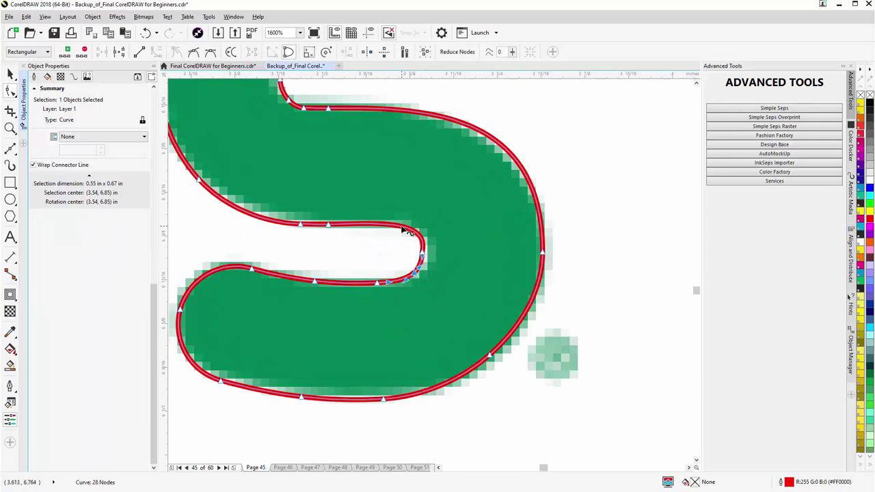
{"action": "left_click", "coordinate": [425, 256]}
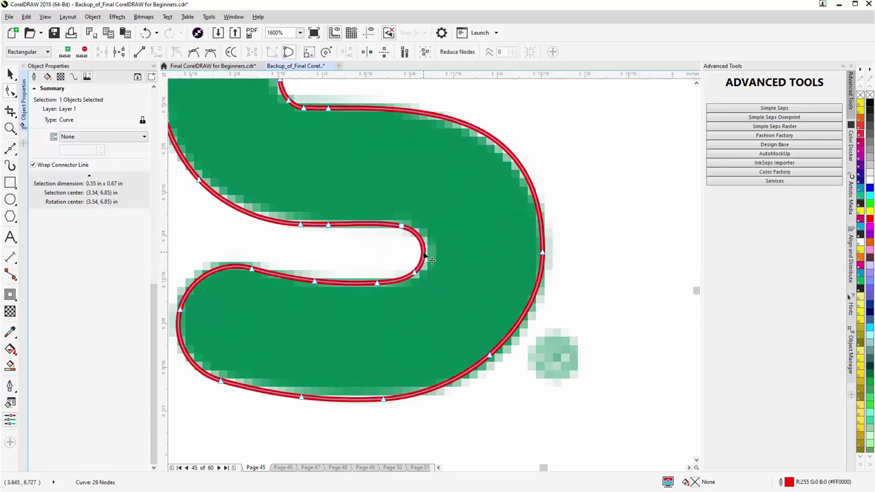
{"action": "left_click_drag", "start_coordinate": [441, 208], "coordinate": [418, 272]}
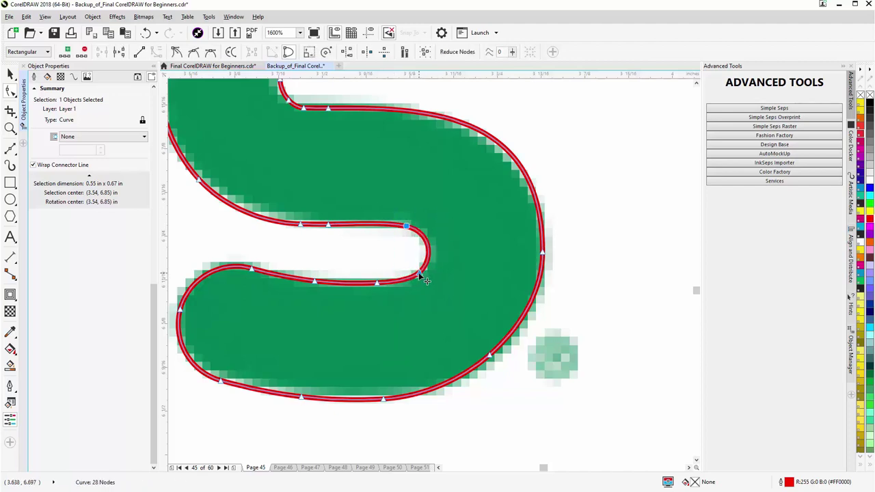
Step: Select all the traced letter shapes of the chili's wordmark and weld them into one curve
{"action": "key", "text": "F3"}
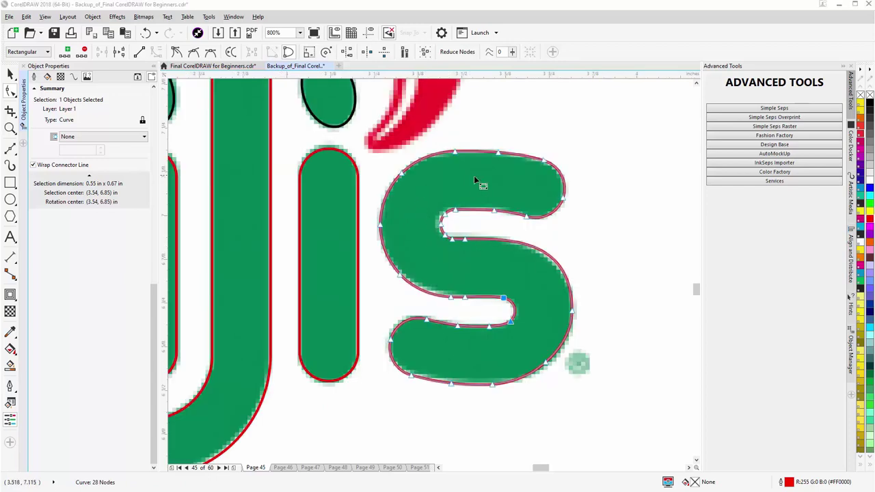
{"action": "key", "text": "F3"}
{"action": "key", "text": "F3"}
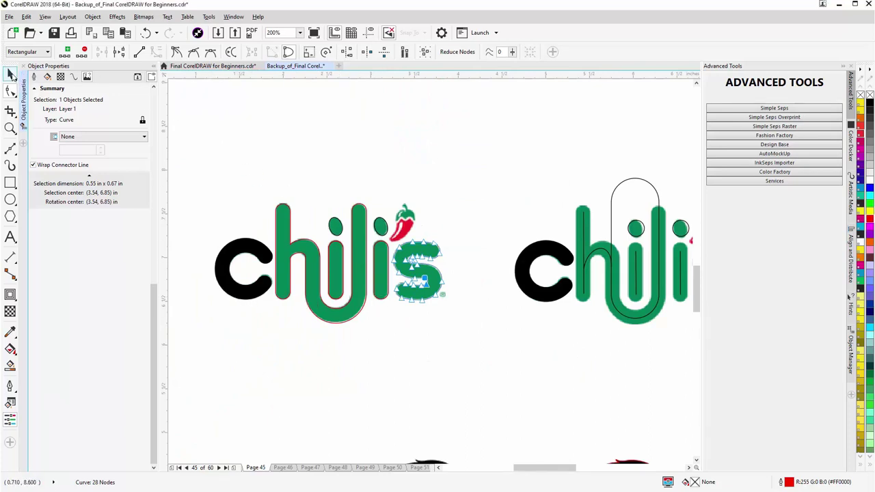
{"action": "left_click", "coordinate": [11, 74]}
{"action": "left_click_drag", "start_coordinate": [471, 360], "coordinate": [212, 199]}
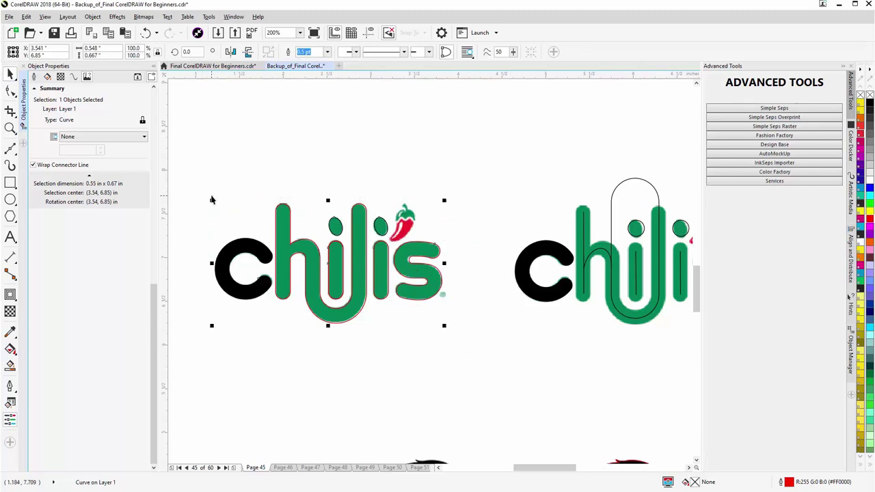
{"action": "left_click", "coordinate": [288, 56]}
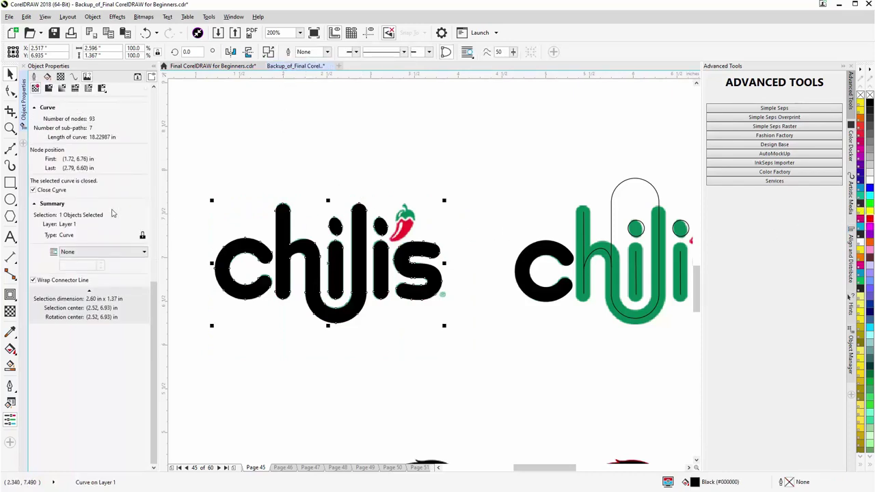
Step: Sample the green from the reference logo's h and apply it as the fill of the welded lettering
{"action": "left_click", "coordinate": [11, 332]}
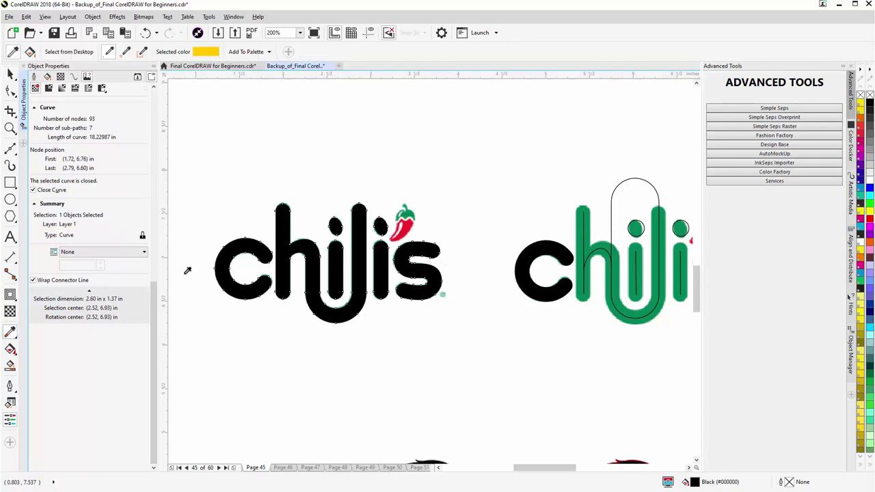
{"action": "left_click", "coordinate": [585, 205]}
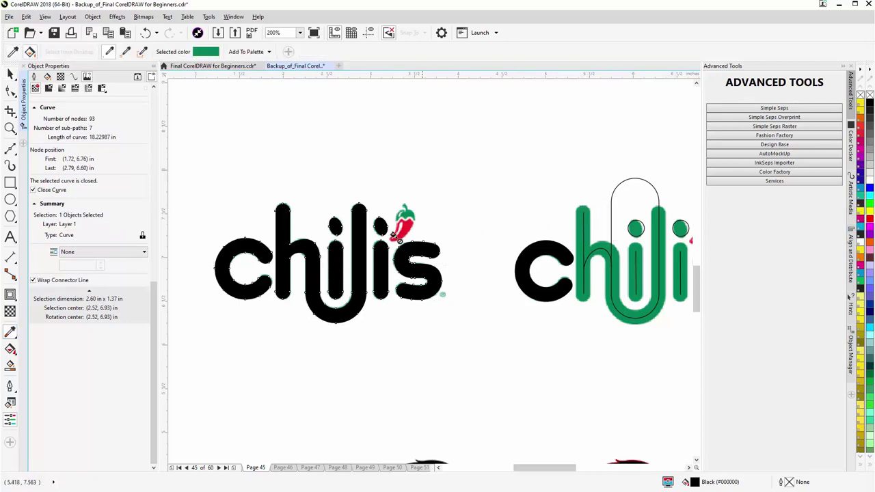
{"action": "left_click", "coordinate": [354, 258]}
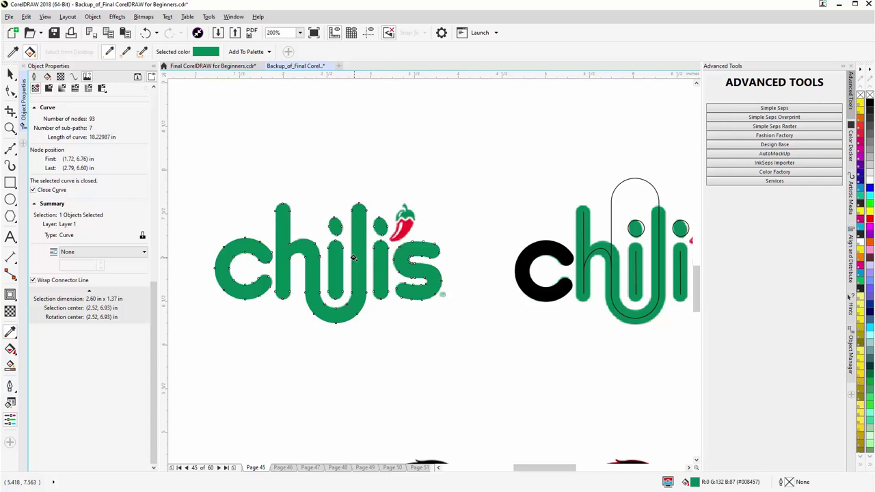
Step: Draw a circle about 0.227 in across, centred on the lower middle tip of the pepper's green cap
{"action": "scroll", "coordinate": [405, 229], "scroll_direction": "up", "scroll_amount": 1}
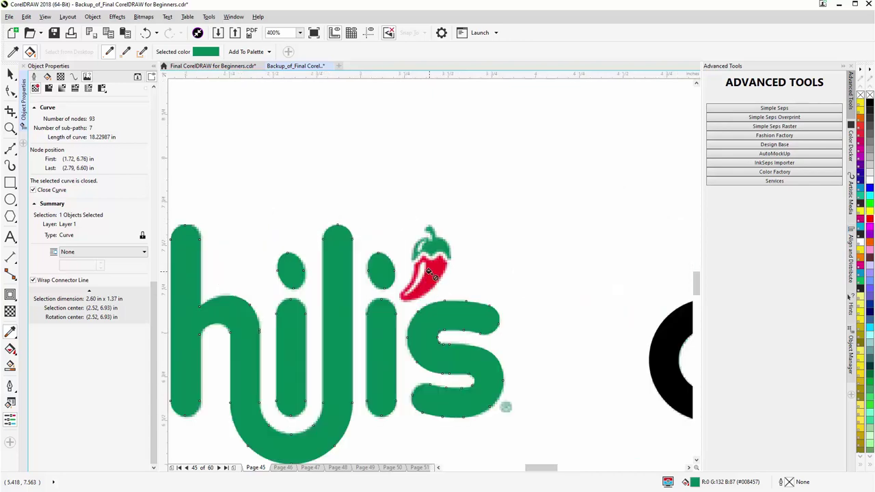
{"action": "scroll", "coordinate": [431, 275], "scroll_direction": "up", "scroll_amount": 2}
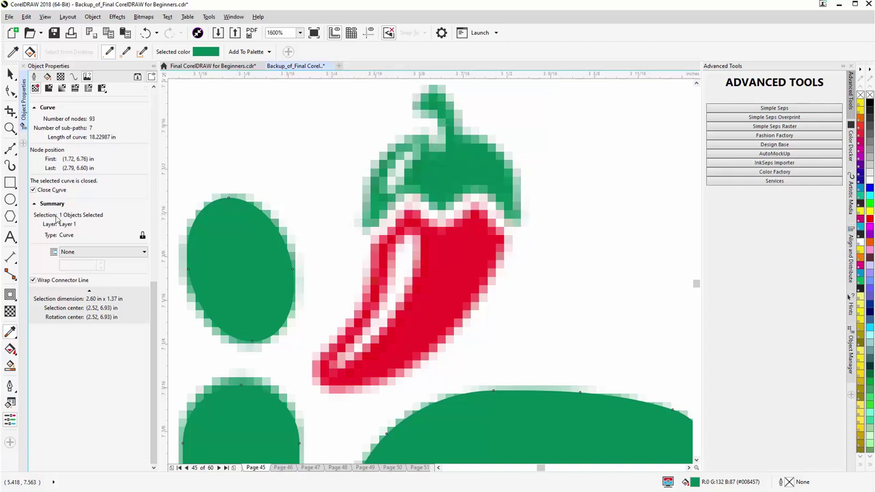
{"action": "left_click", "coordinate": [10, 199]}
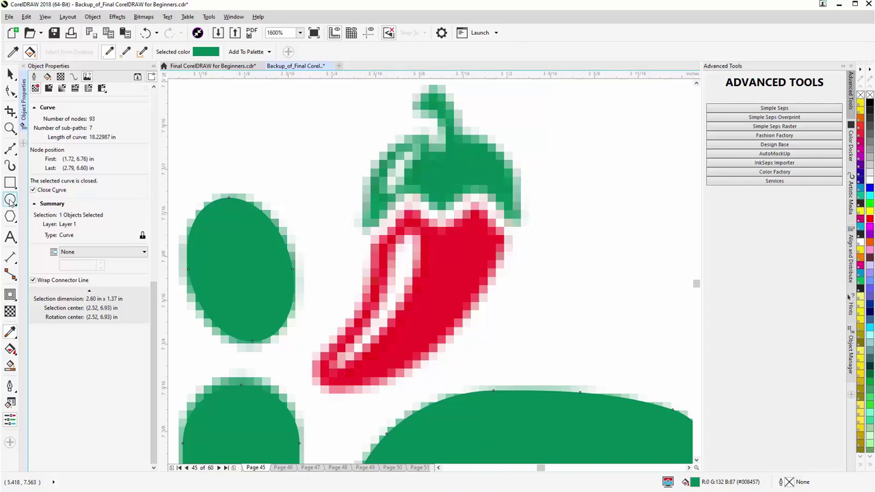
{"action": "left_click", "coordinate": [445, 212]}
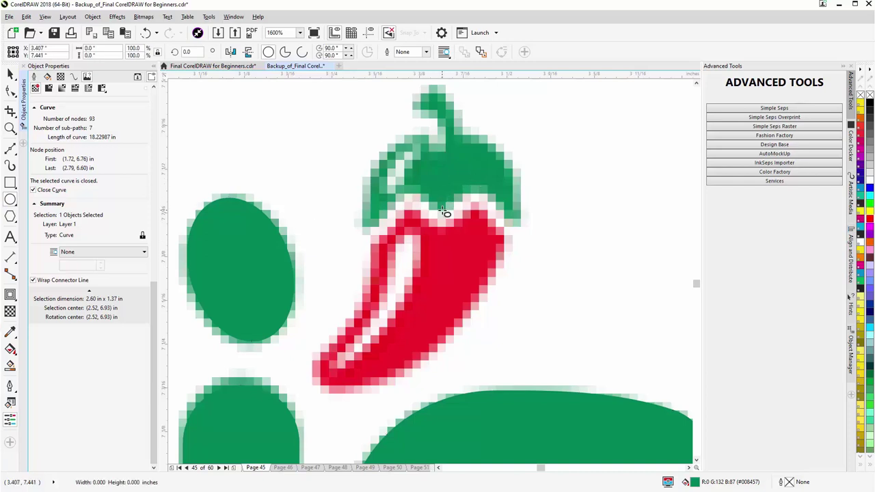
{"action": "left_click_drag", "start_coordinate": [444, 212], "coordinate": [449, 291]}
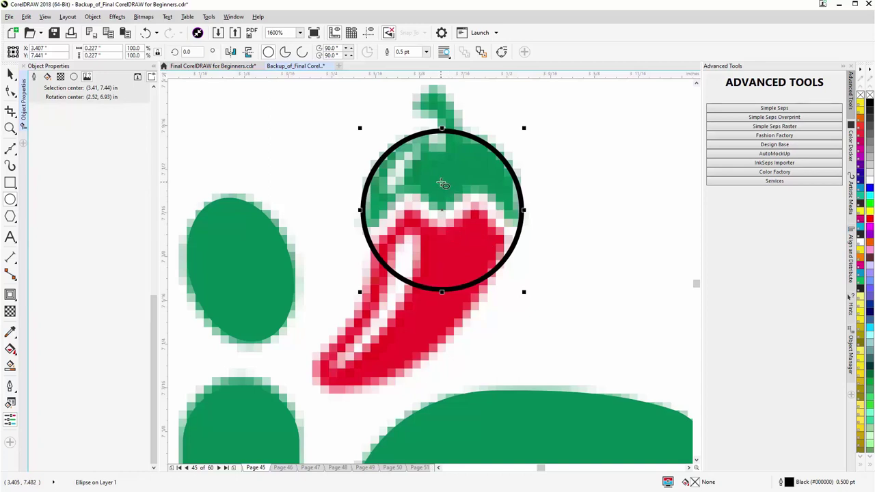
Step: Draw an ellipse about 0.118 by 0.178 in at the cap's right scallop and duplicate it over the left scallop
{"action": "left_click_drag", "start_coordinate": [441, 183], "coordinate": [526, 316]}
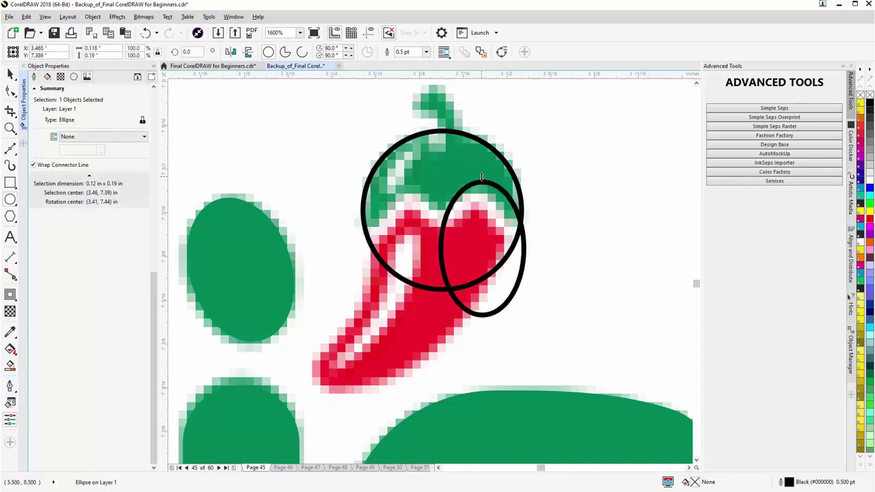
{"action": "left_click_drag", "start_coordinate": [481, 180], "coordinate": [482, 186]}
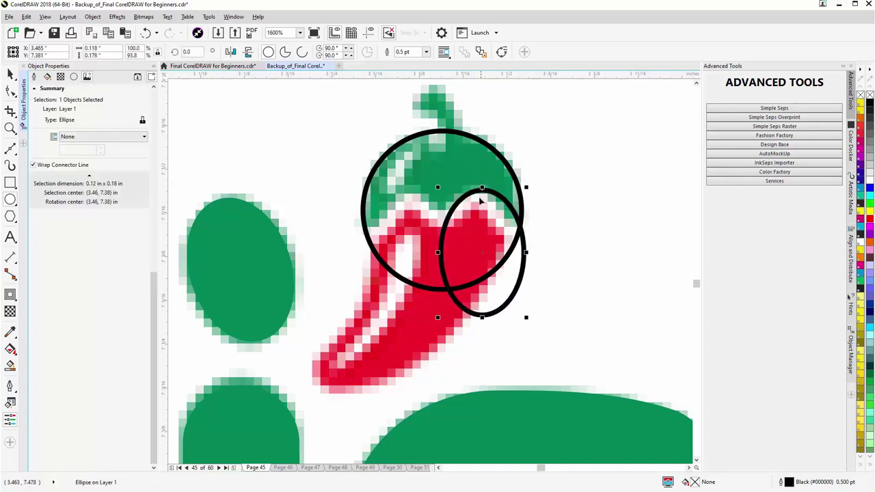
{"action": "left_click_drag", "start_coordinate": [482, 254], "coordinate": [408, 258]}
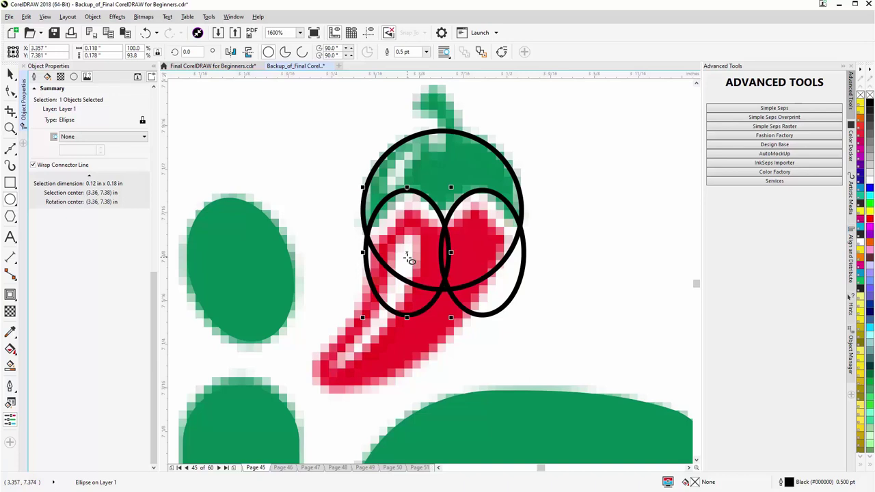
Step: Draw a small ellipse about 0.077 by 0.072 in between the lower halves of the two scallop ellipses
{"action": "left_click_drag", "start_coordinate": [475, 262], "coordinate": [419, 317]}
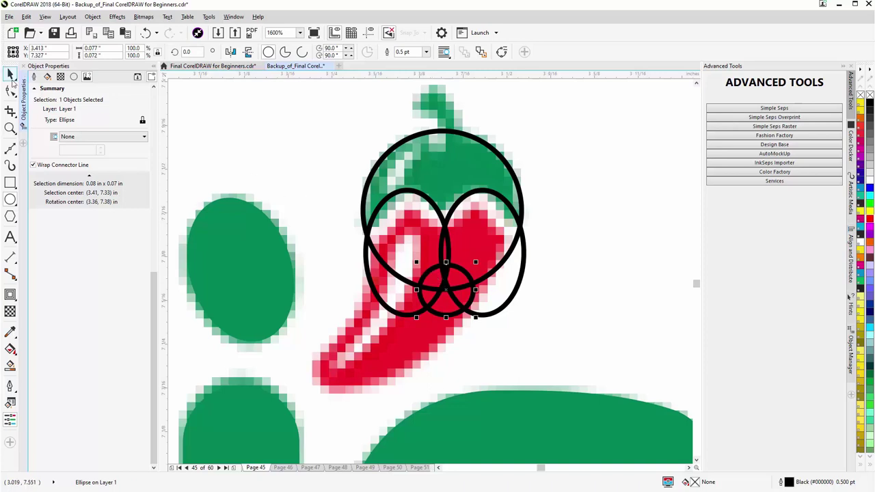
Step: Subtract the two scallop ellipses and the small middle ellipse from the large circle with Back Minus Front to form the pepper's cap
{"action": "left_click", "coordinate": [11, 75]}
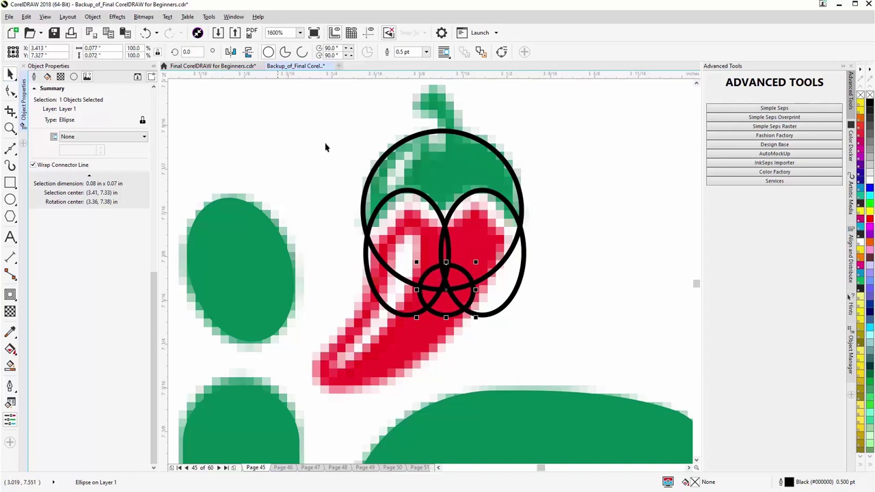
{"action": "left_click", "coordinate": [427, 143]}
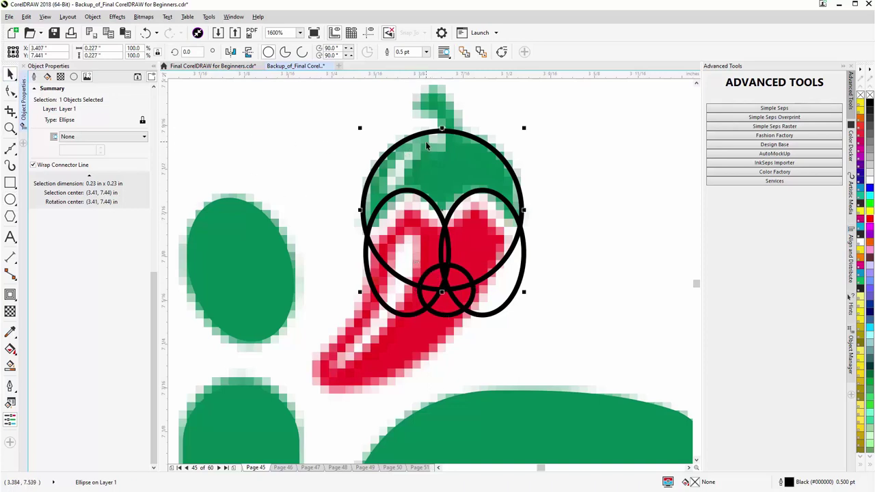
{"action": "left_click", "coordinate": [497, 306]}
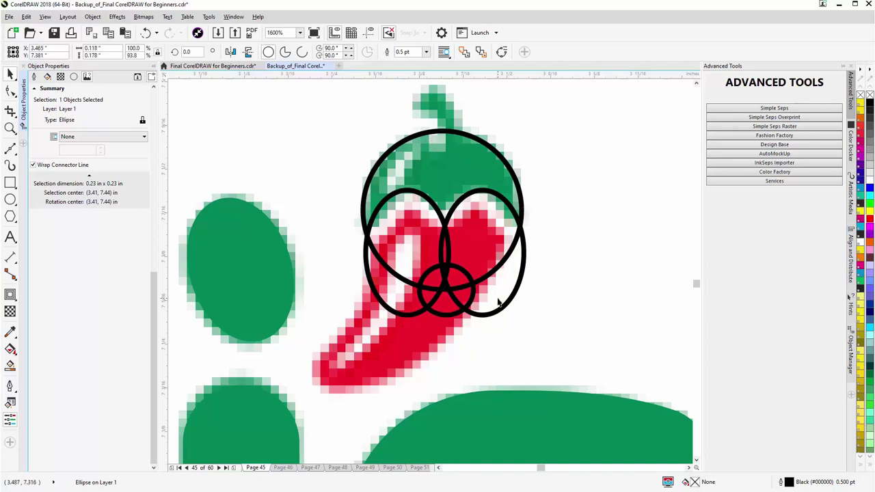
{"action": "left_click", "coordinate": [443, 311], "text": "shift"}
{"action": "left_click", "coordinate": [398, 306], "text": "shift"}
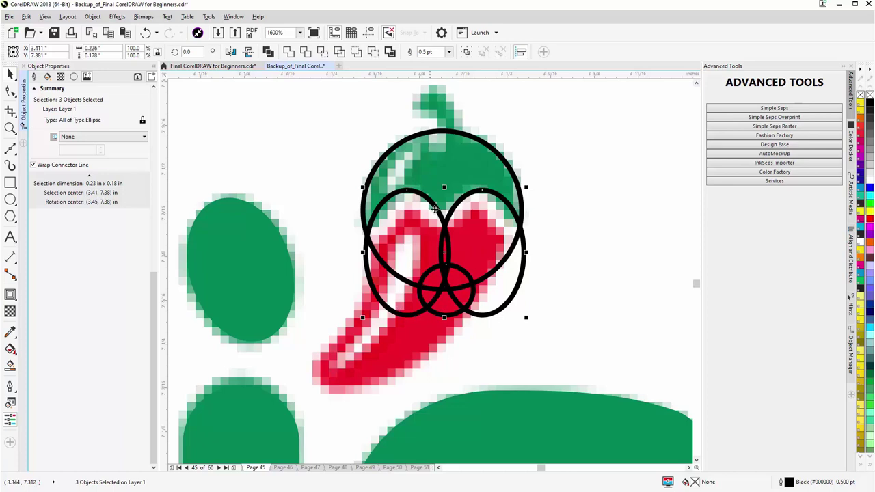
{"action": "left_click", "coordinate": [442, 151], "text": "shift"}
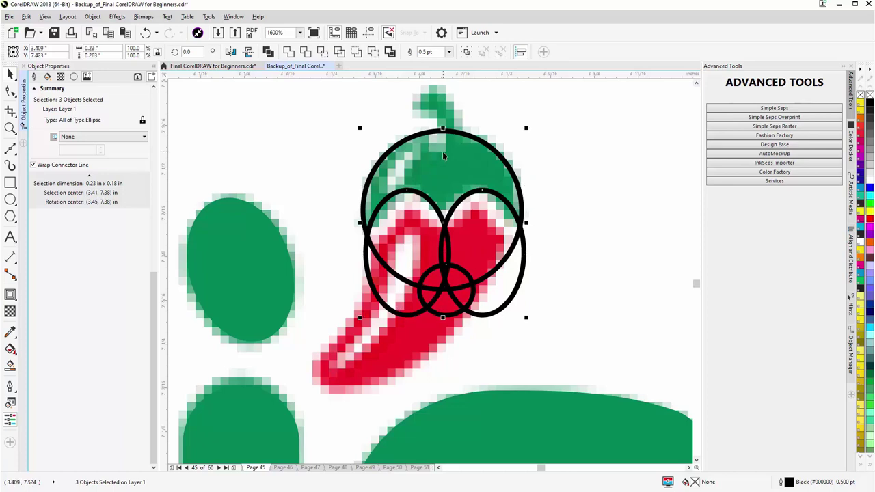
{"action": "left_click", "coordinate": [373, 53]}
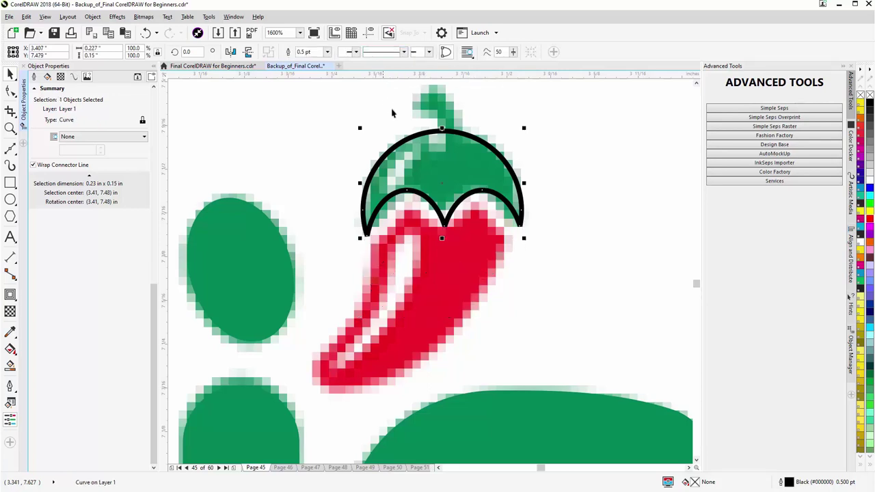
Step: Add a curve node on each side of the cap's pointed middle tip and delete the tip node between them
{"action": "double_click", "coordinate": [440, 157]}
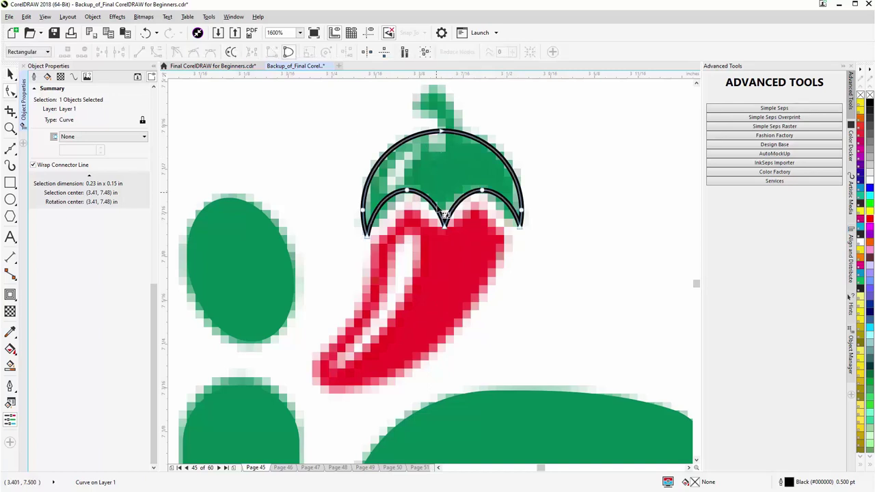
{"action": "scroll", "coordinate": [441, 226], "scroll_direction": "up", "scroll_amount": 1}
{"action": "scroll", "coordinate": [441, 225], "scroll_direction": "up", "scroll_amount": 1}
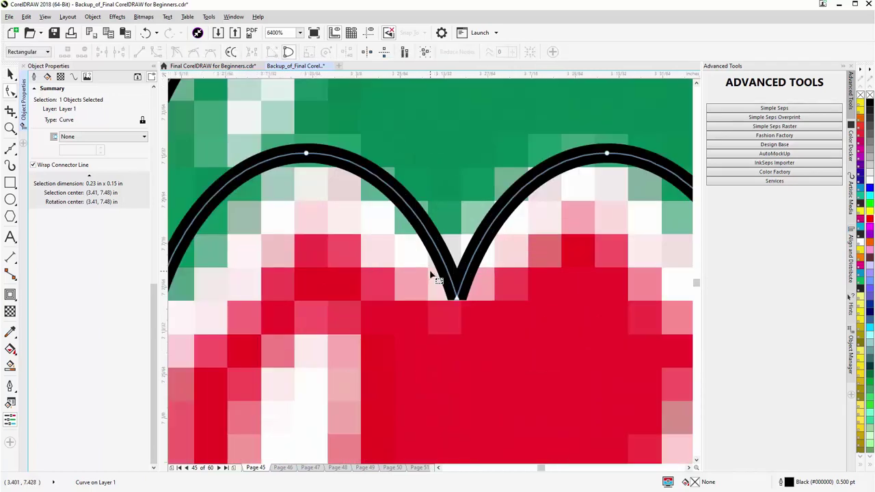
{"action": "double_click", "coordinate": [407, 206]}
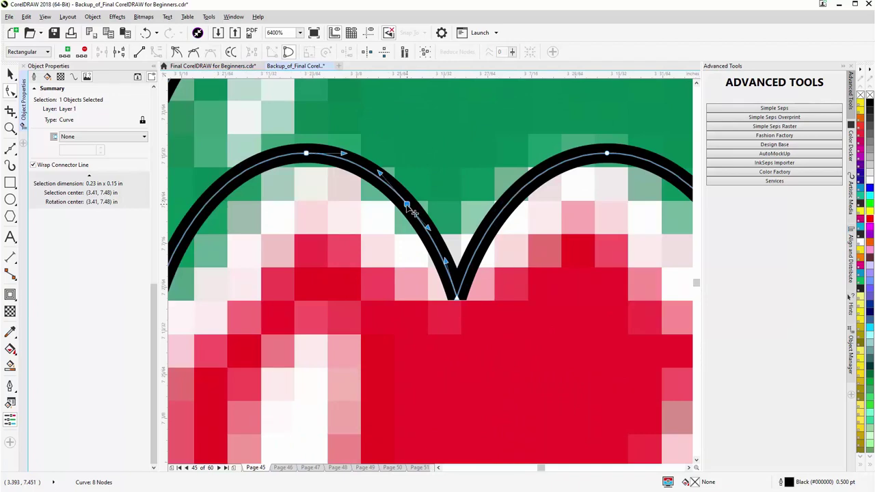
{"action": "double_click", "coordinate": [517, 195]}
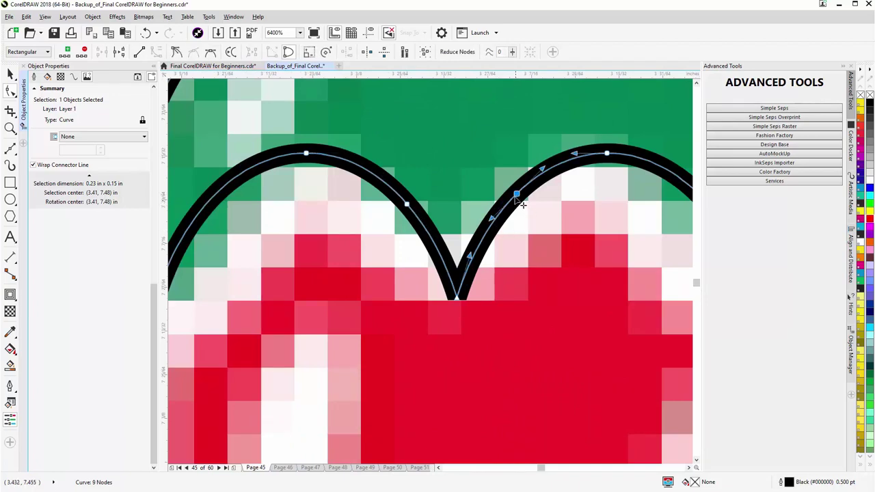
{"action": "double_click", "coordinate": [456, 298]}
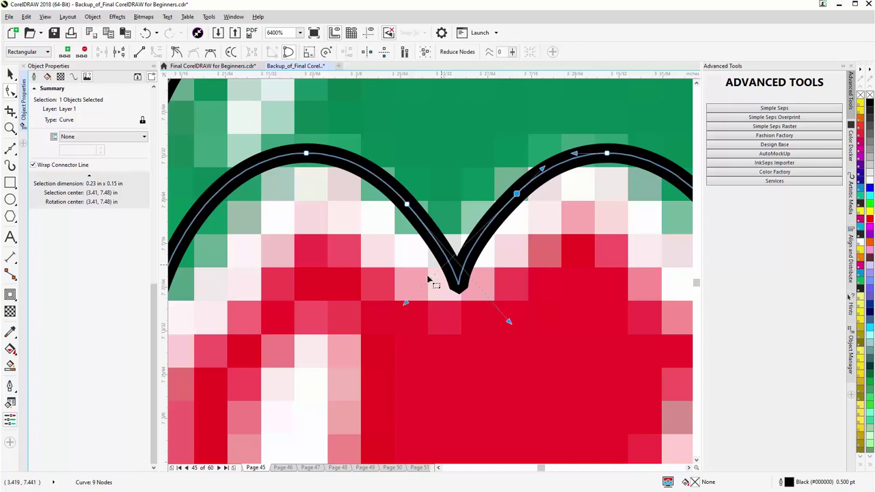
Step: Adjust the curve handles and right scallop node beside the cap's middle tip into a smooth, shallow rounded dip matching the reference
{"action": "left_click_drag", "start_coordinate": [406, 302], "coordinate": [499, 222]}
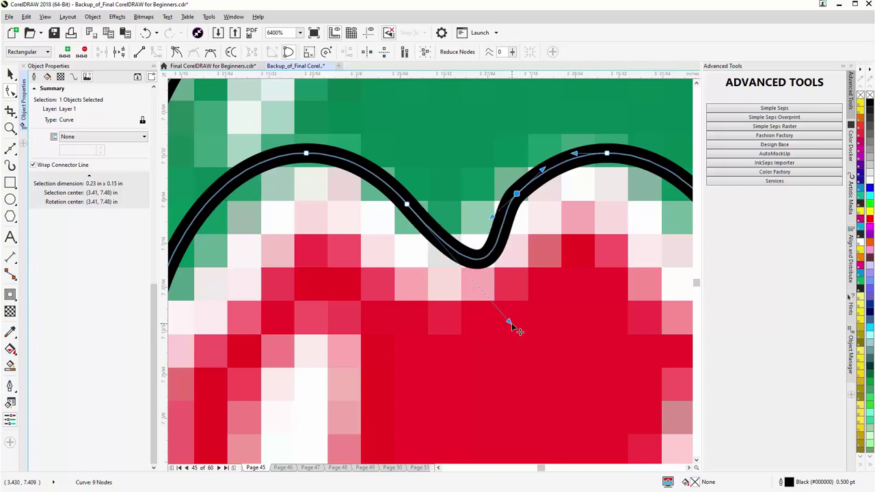
{"action": "left_click_drag", "start_coordinate": [511, 322], "coordinate": [445, 264]}
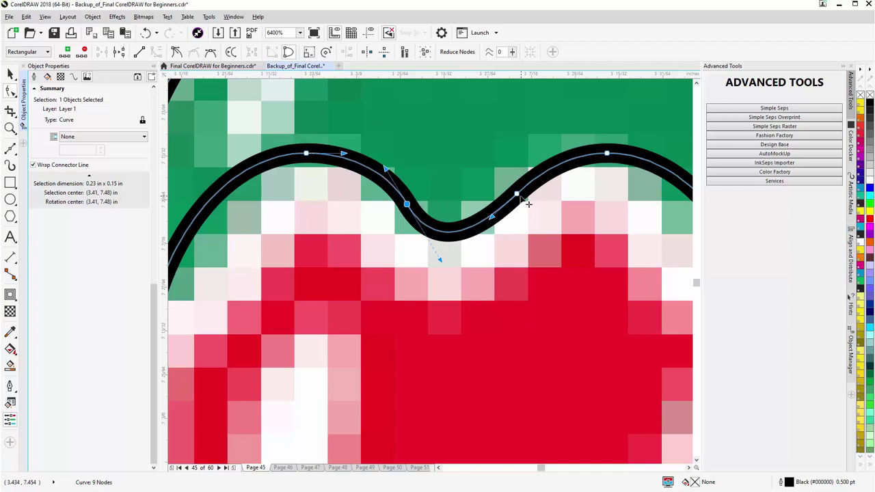
{"action": "left_click_drag", "start_coordinate": [524, 188], "coordinate": [608, 150]}
{"action": "left_click", "coordinate": [407, 205]}
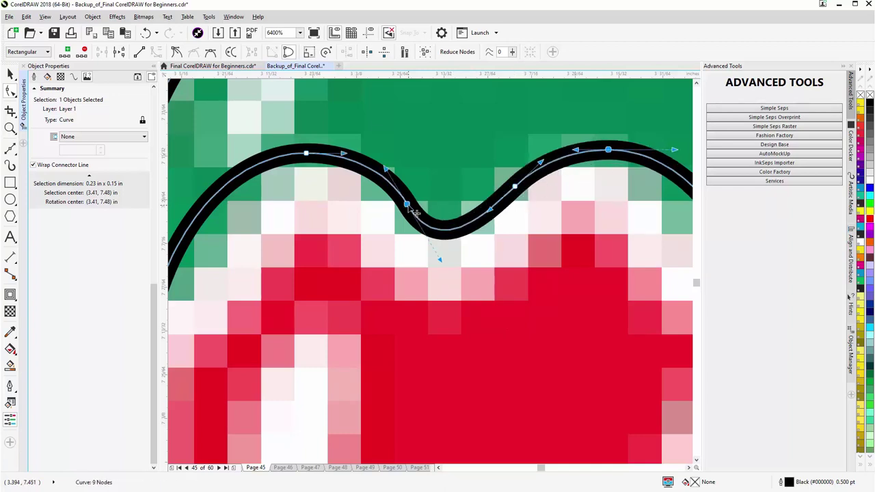
{"action": "left_click_drag", "start_coordinate": [490, 215], "coordinate": [492, 219]}
{"action": "key", "text": "F3"}
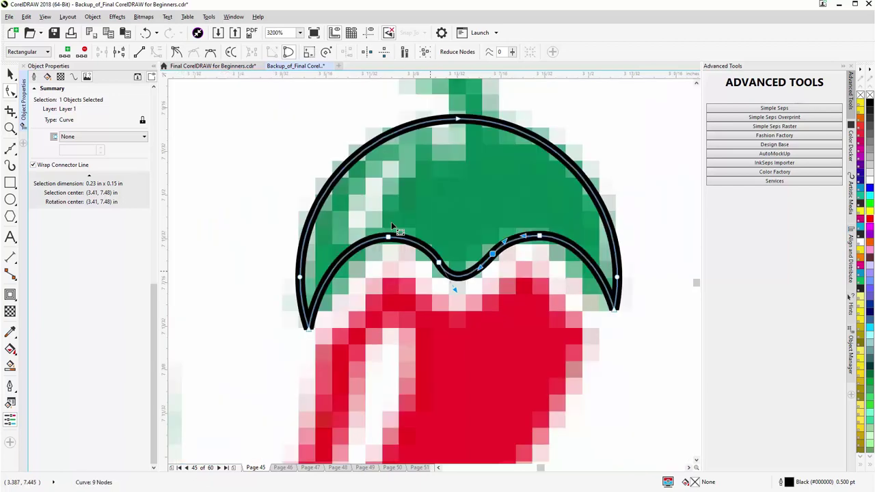
Step: Round the cap's right tip by adding a node on its inner edge, deleting the point node and shortening the outer curve handle
{"action": "double_click", "coordinate": [604, 284]}
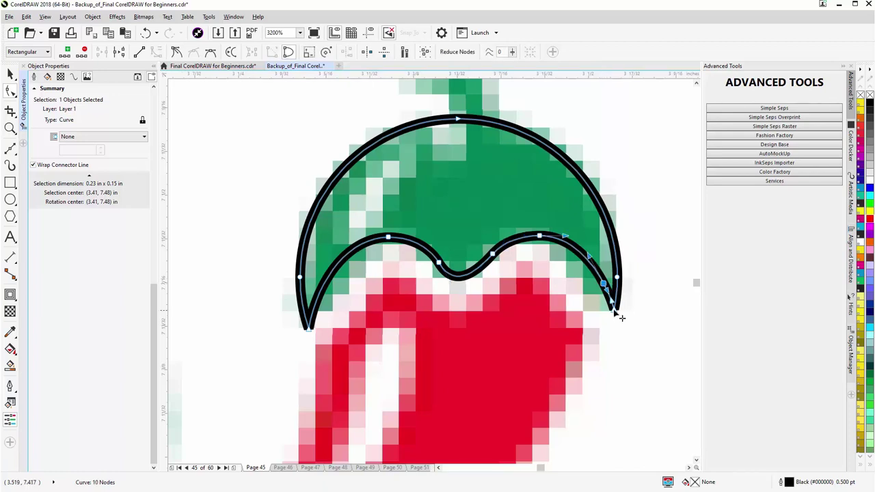
{"action": "left_click", "coordinate": [615, 309]}
{"action": "key", "text": "Delete"}
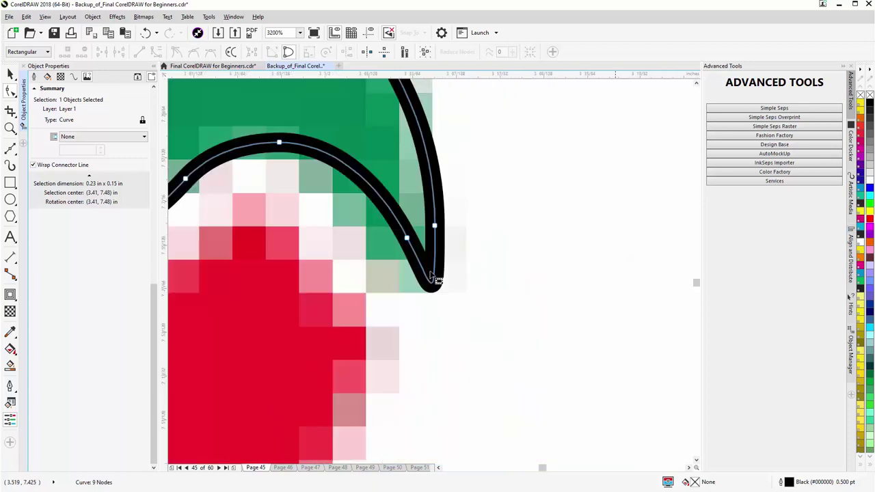
{"action": "scroll", "coordinate": [620, 311], "scroll_direction": "up", "scroll_amount": 2}
{"action": "left_click", "coordinate": [439, 181]}
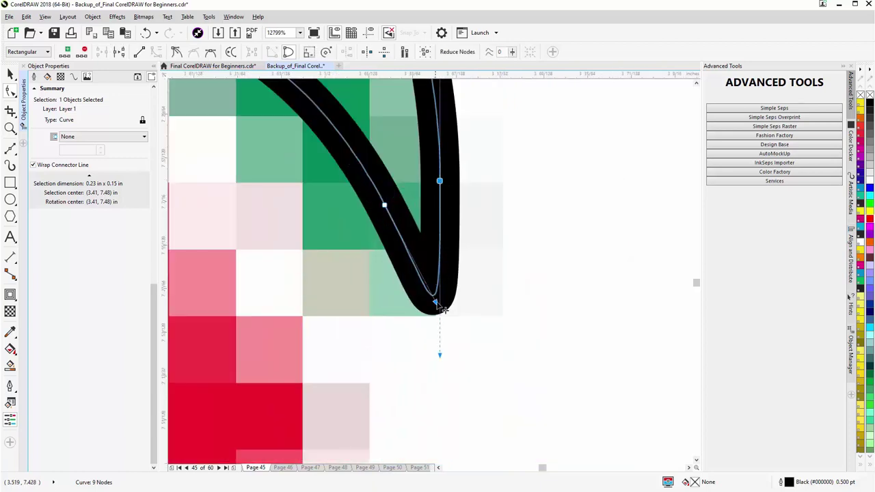
{"action": "mouse_move", "coordinate": [440, 355]}
{"action": "left_mouse_down"}
{"action": "mouse_move", "coordinate": [447, 292]}
{"action": "mouse_move", "coordinate": [438, 295]}
{"action": "left_mouse_up"}
{"action": "scroll", "coordinate": [430, 277], "scroll_direction": "down", "scroll_amount": 5}
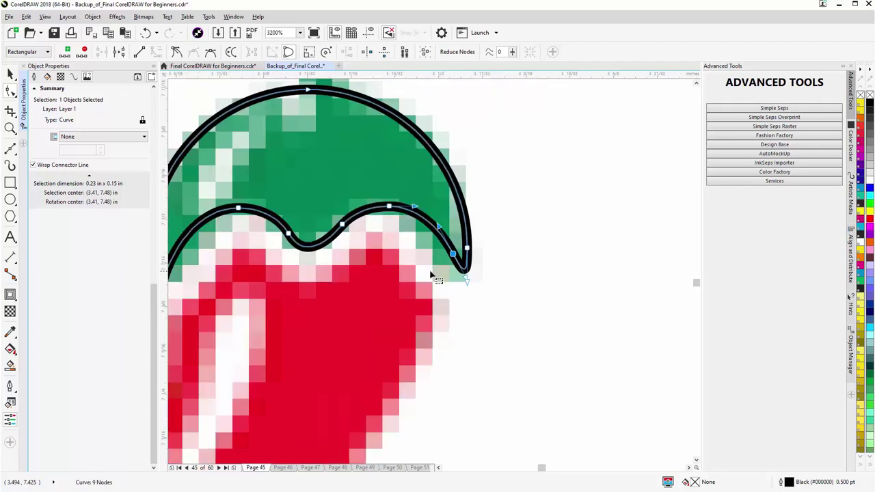
Step: Round the cap's left tip by adding an inner-edge node, deleting the point node and adjusting the curve handles on both sides
{"action": "scroll", "coordinate": [248, 287], "scroll_direction": "up", "scroll_amount": 3}
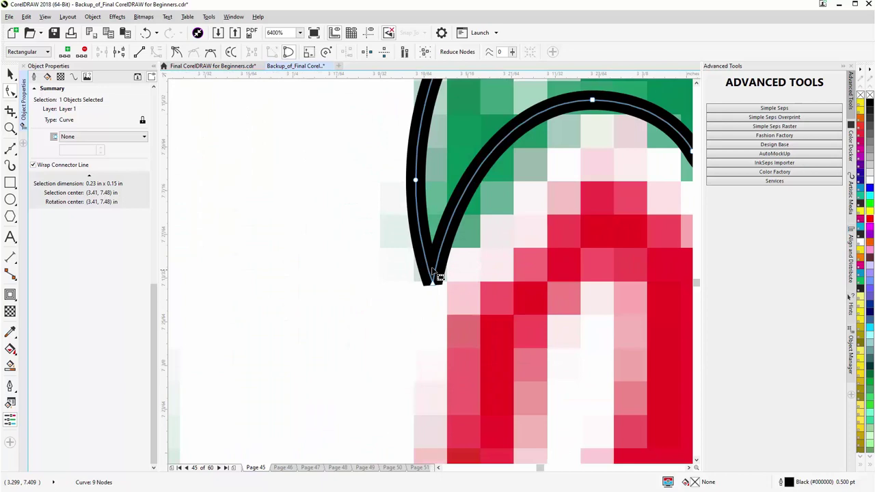
{"action": "double_click", "coordinate": [452, 216]}
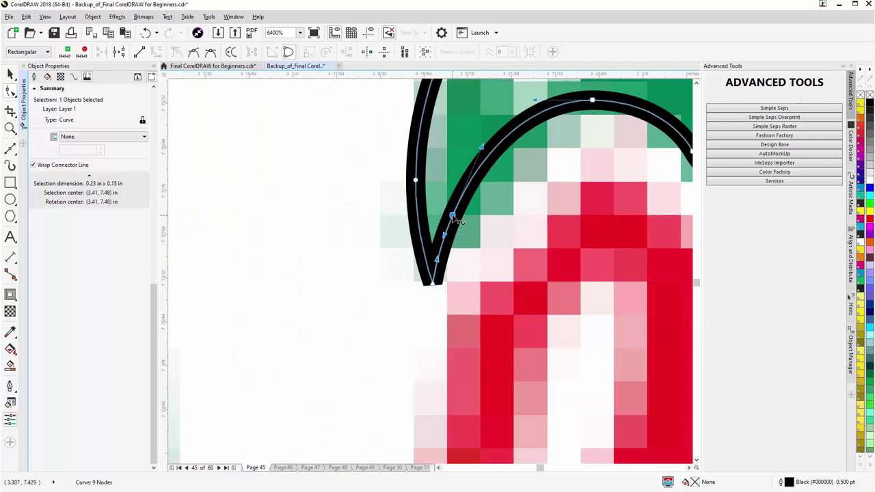
{"action": "double_click", "coordinate": [433, 286]}
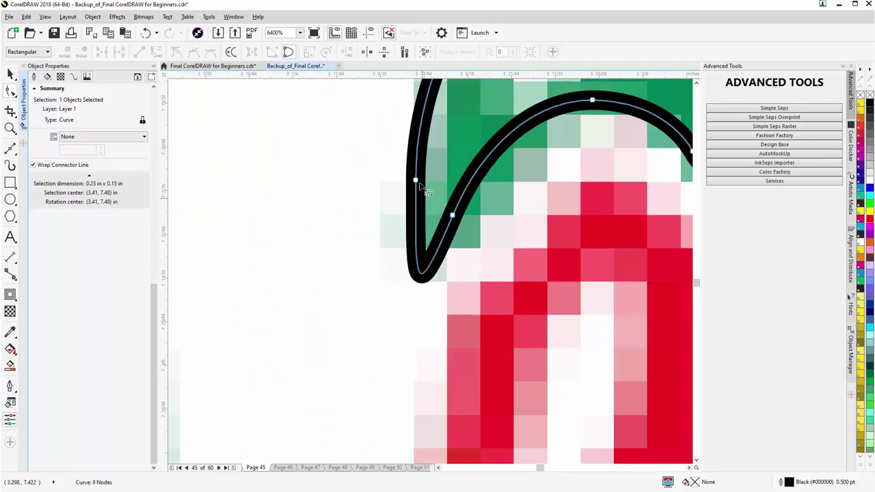
{"action": "left_click", "coordinate": [416, 181]}
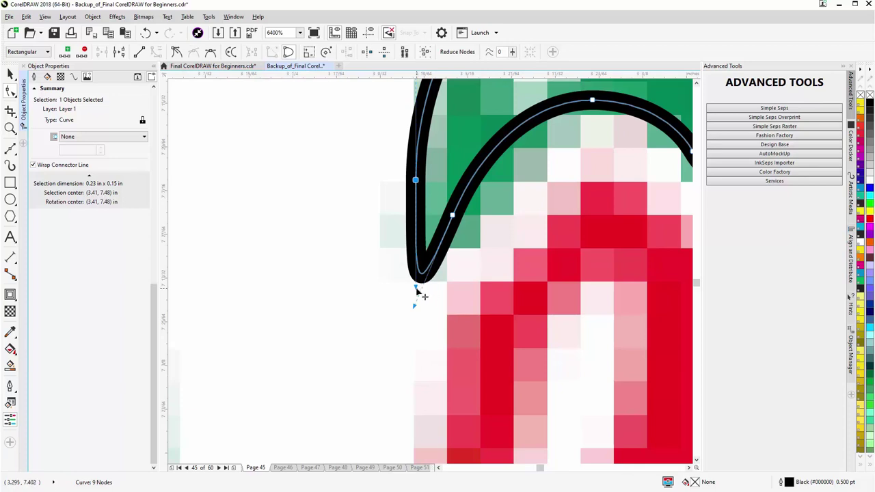
{"action": "left_click_drag", "start_coordinate": [417, 290], "coordinate": [422, 230]}
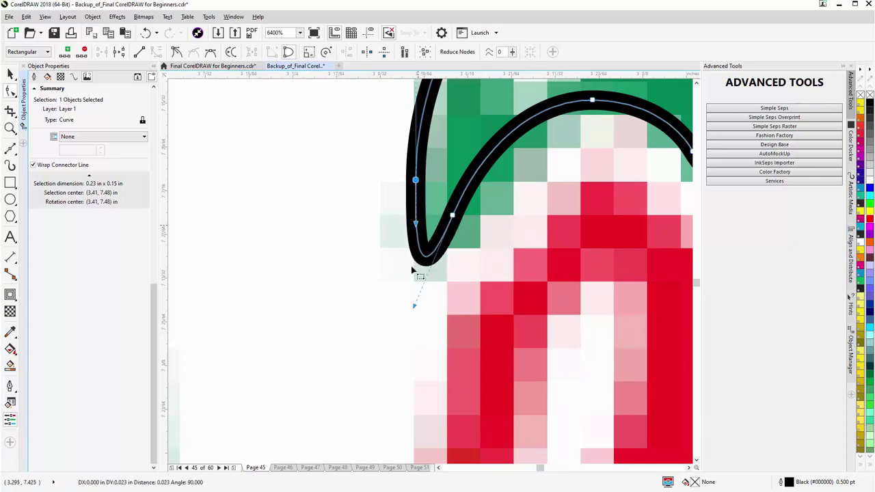
{"action": "left_click_drag", "start_coordinate": [415, 306], "coordinate": [420, 297]}
{"action": "scroll", "coordinate": [526, 303], "scroll_direction": "down", "scroll_amount": 1}
{"action": "scroll", "coordinate": [430, 274], "scroll_direction": "down", "scroll_amount": 1}
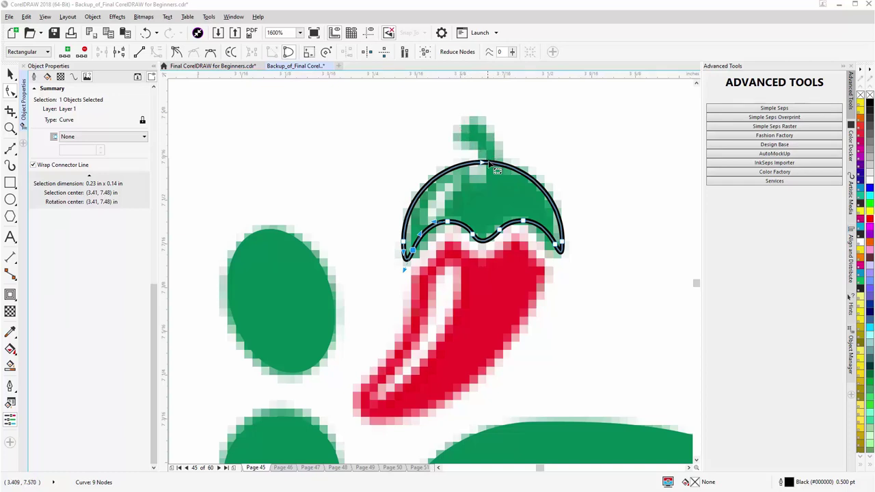
Step: Trace the pepper's stem as a closed four-node Bézier shape with curved sides, its base overlapping the top of the cap
{"action": "left_click", "coordinate": [11, 150]}
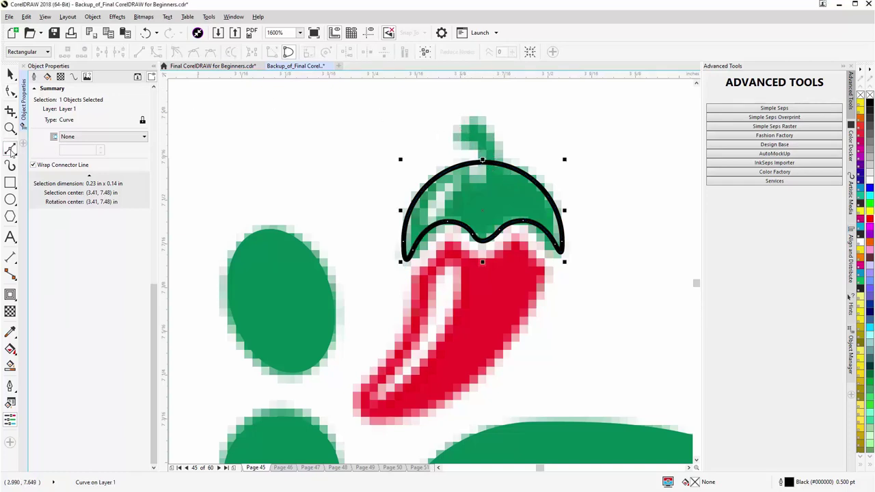
{"action": "left_click", "coordinate": [506, 167]}
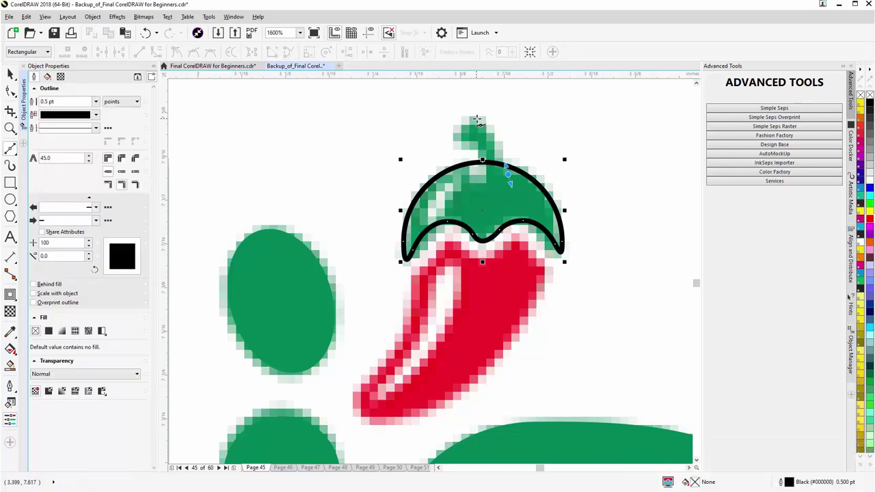
{"action": "left_click_drag", "start_coordinate": [479, 119], "coordinate": [464, 106]}
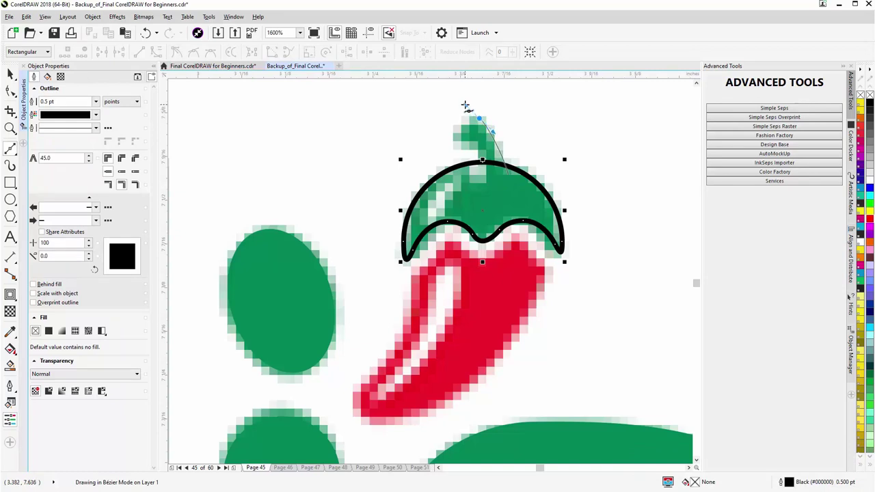
{"action": "left_click_drag", "start_coordinate": [465, 106], "coordinate": [463, 111]}
{"action": "key", "text": "space"}
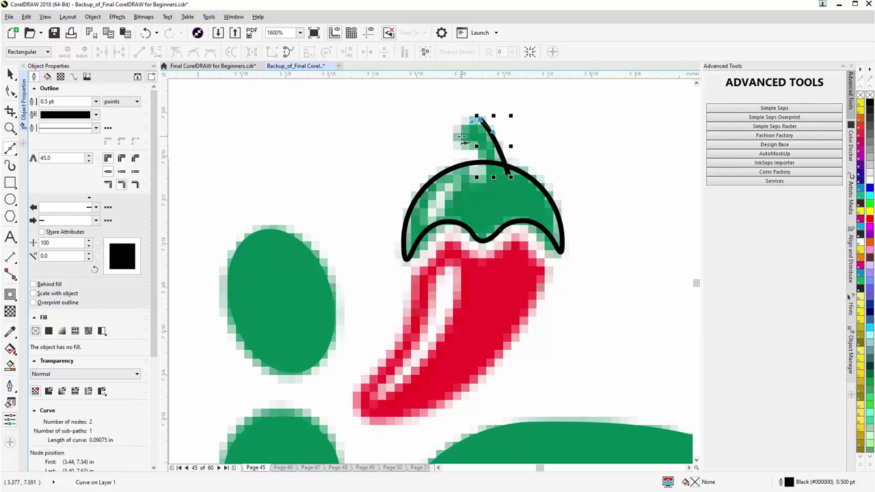
{"action": "left_click", "coordinate": [460, 137]}
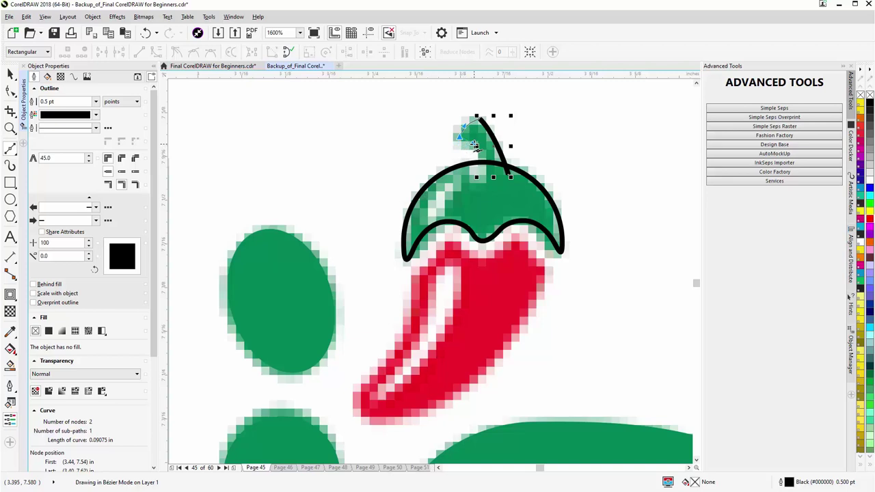
{"action": "left_click", "coordinate": [459, 138]}
{"action": "key", "text": "space"}
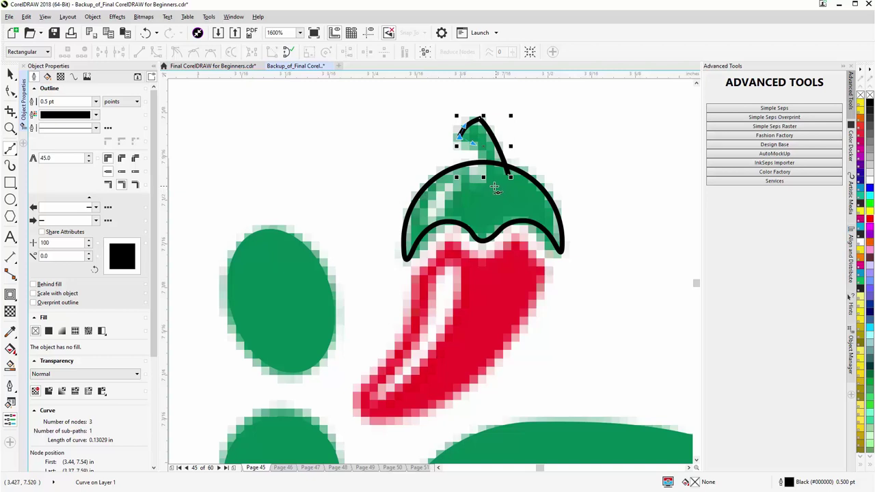
{"action": "mouse_move", "coordinate": [493, 189]}
{"action": "left_mouse_down"}
{"action": "mouse_move", "coordinate": [495, 213]}
{"action": "mouse_move", "coordinate": [508, 178]}
{"action": "left_mouse_up"}
{"action": "left_click", "coordinate": [510, 177]}
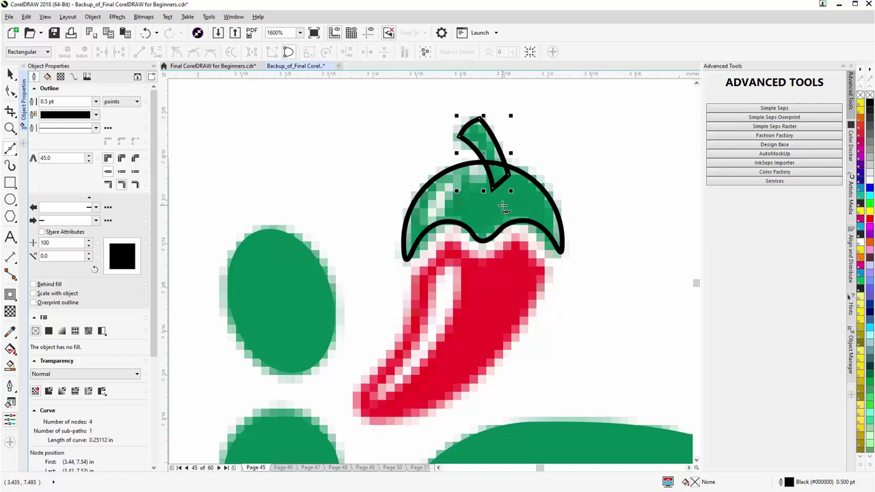
{"action": "key", "text": "space"}
Step: Move the stem's lower right node slightly inward so the stem's right edge follows the reference
{"action": "key", "text": "F10"}
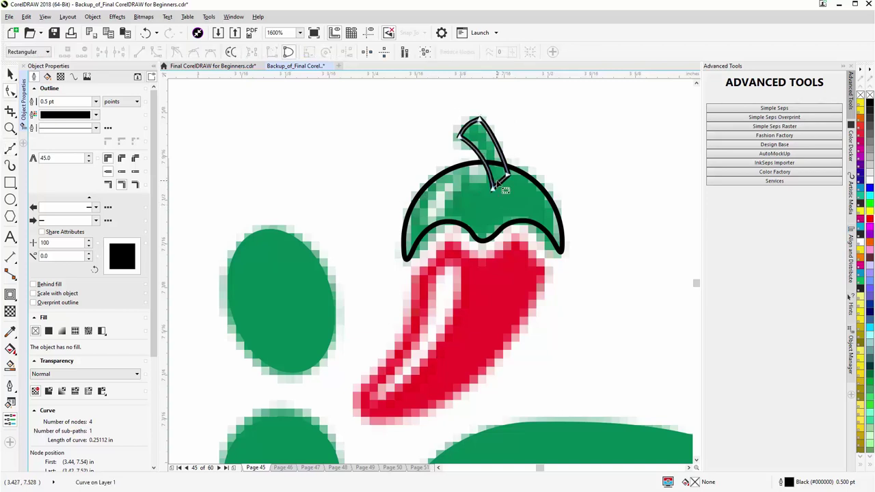
{"action": "left_click_drag", "start_coordinate": [505, 175], "coordinate": [511, 186]}
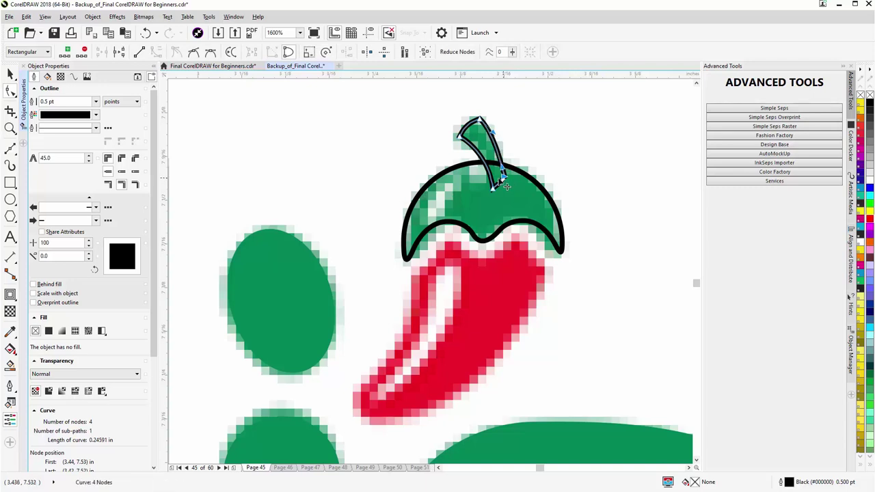
{"action": "scroll", "coordinate": [502, 177], "scroll_direction": "up", "scroll_amount": 1}
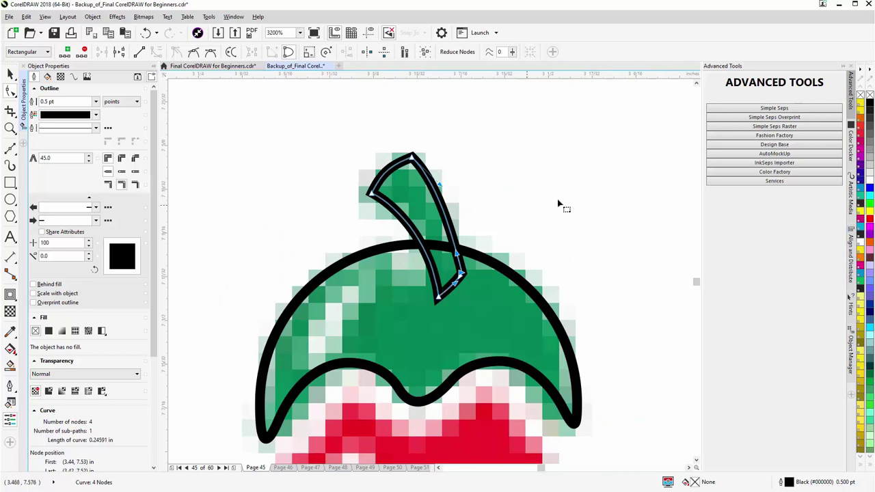
Step: Refine the curve at the stem's upper left corner to follow the reference
{"action": "left_click_drag", "start_coordinate": [380, 202], "coordinate": [389, 180]}
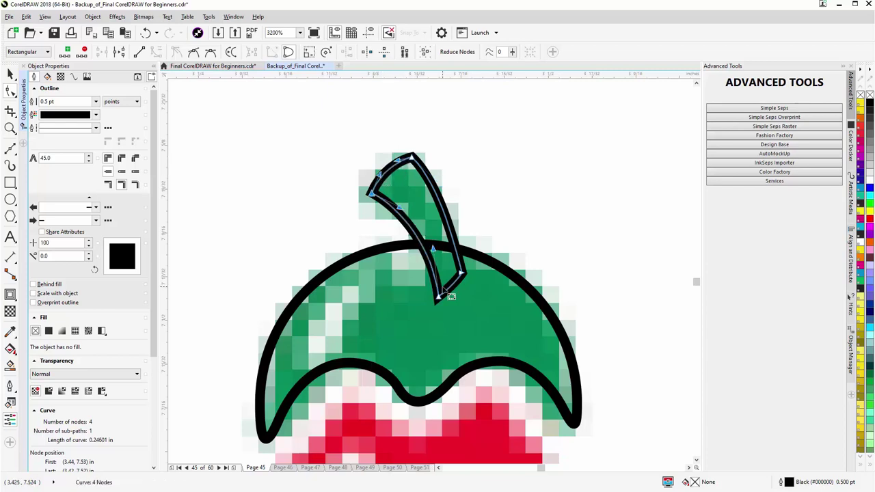
{"action": "key", "text": "space"}
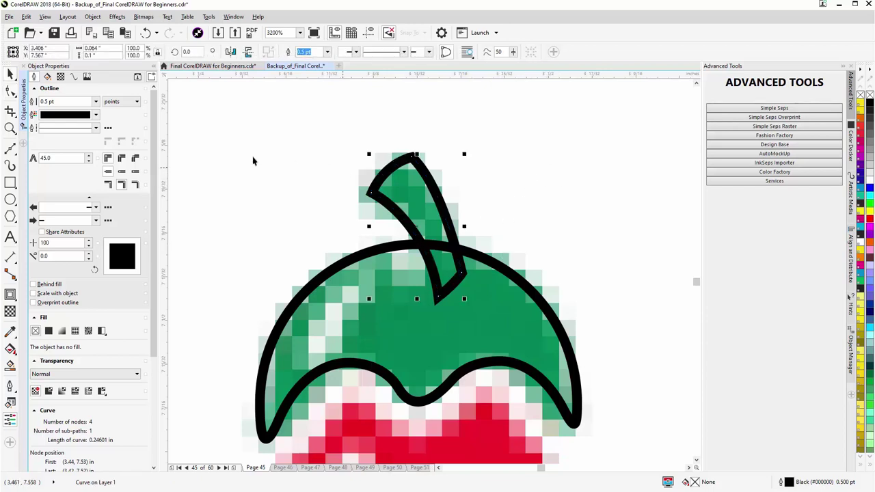
Step: Draw a two-node Bézier curve from the white gap beside the stem down to the stem's base inside the cap
{"action": "left_click", "coordinate": [10, 148]}
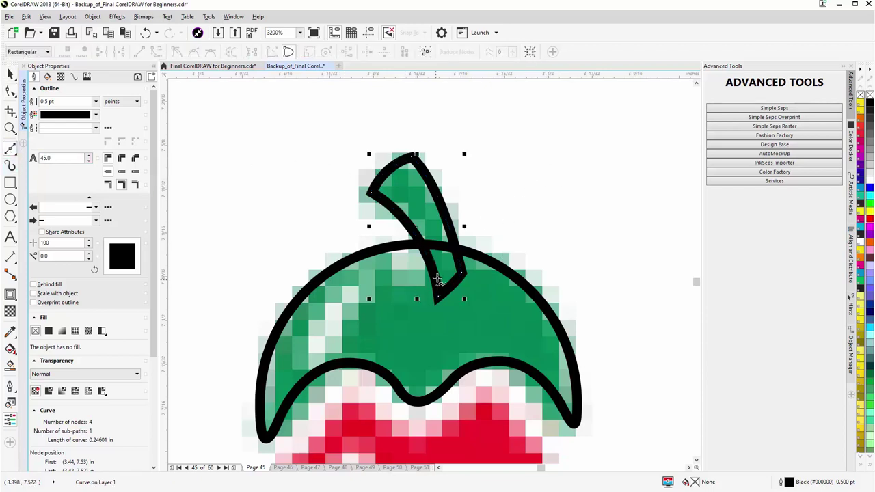
{"action": "left_click", "coordinate": [369, 235]}
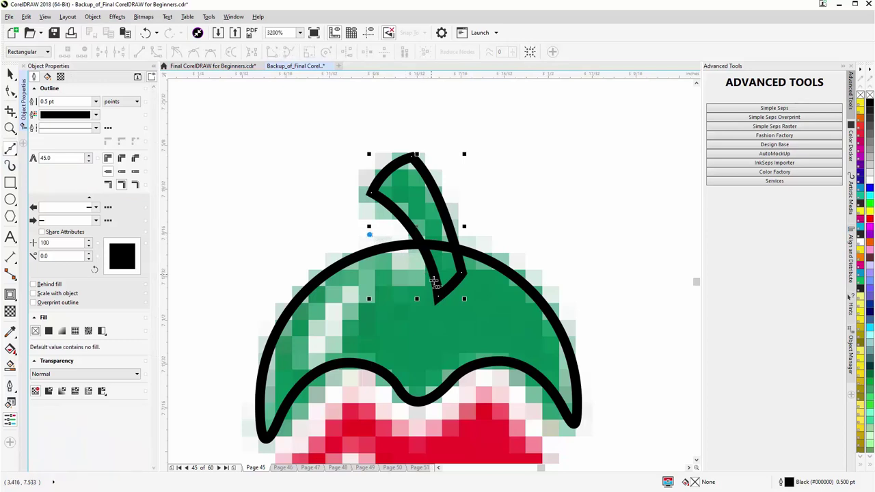
{"action": "left_click_drag", "start_coordinate": [441, 292], "coordinate": [462, 322]}
{"action": "key", "text": "space"}
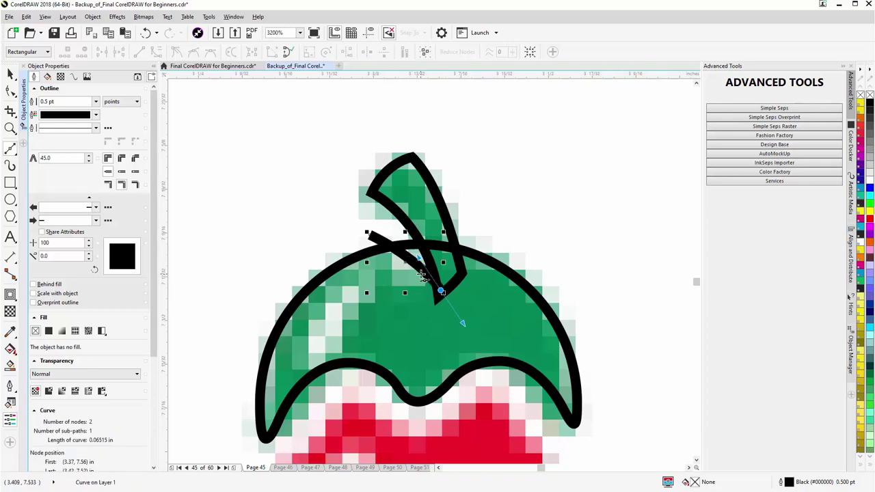
Step: Switch the display to Wireframe and check where the new curve meets the stem's base
{"action": "left_click", "coordinate": [45, 16]}
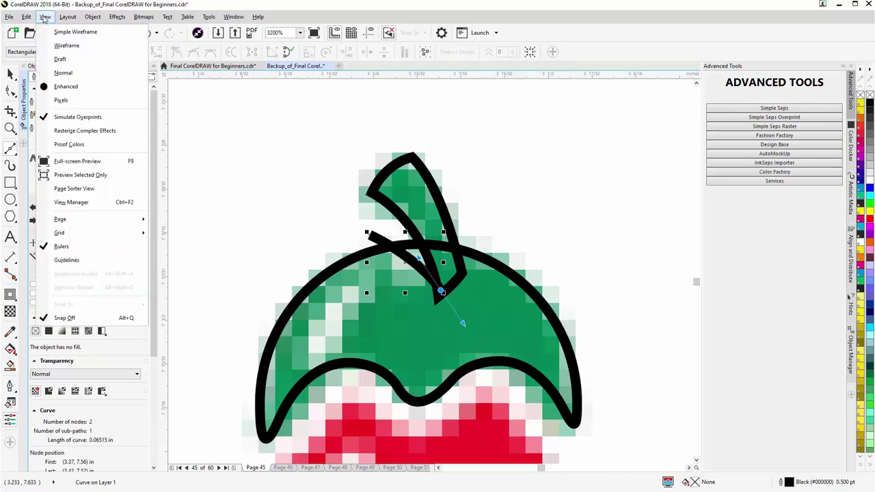
{"action": "left_click", "coordinate": [67, 45]}
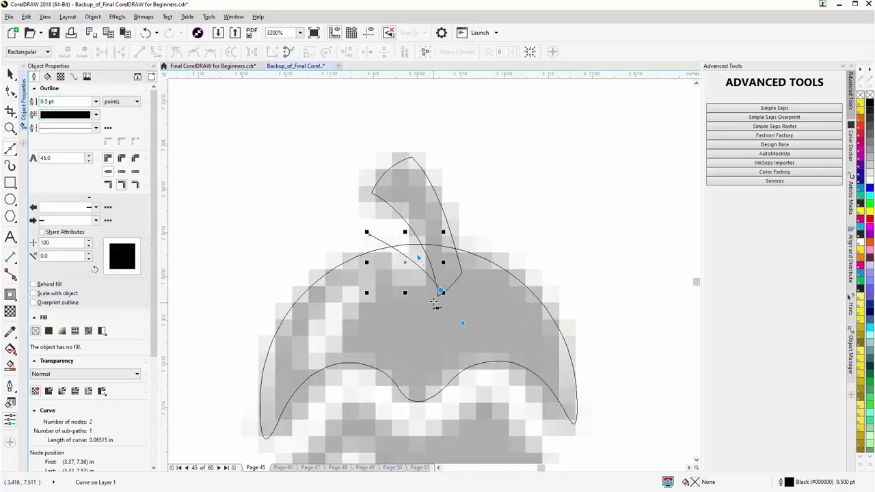
{"action": "scroll", "coordinate": [437, 292], "scroll_direction": "up", "scroll_amount": 2}
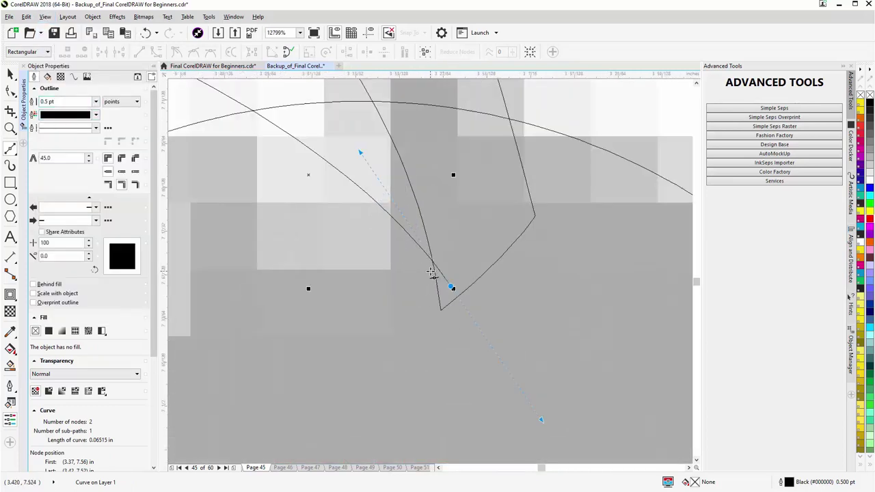
{"action": "scroll", "coordinate": [431, 273], "scroll_direction": "down", "scroll_amount": 2}
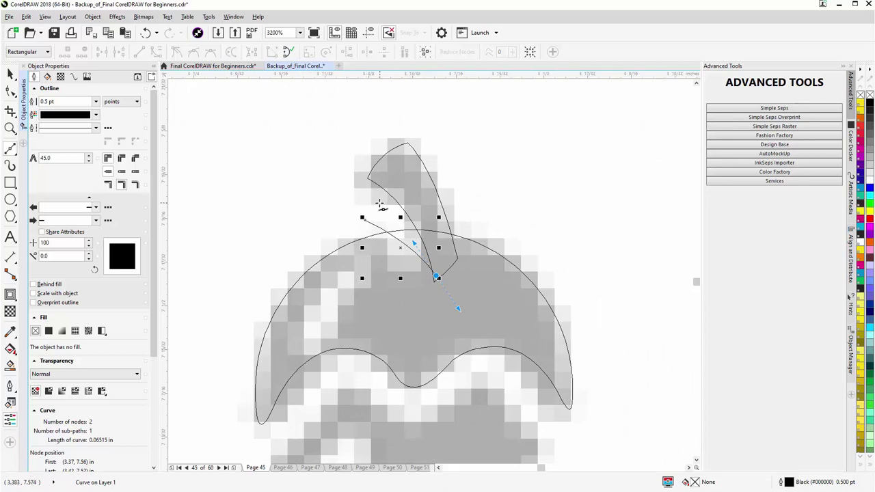
Step: Raise the new curve's outer end node slightly, make its handle horizontal, and return the display to Enhanced
{"action": "key", "text": "space"}
{"action": "key", "text": "space"}
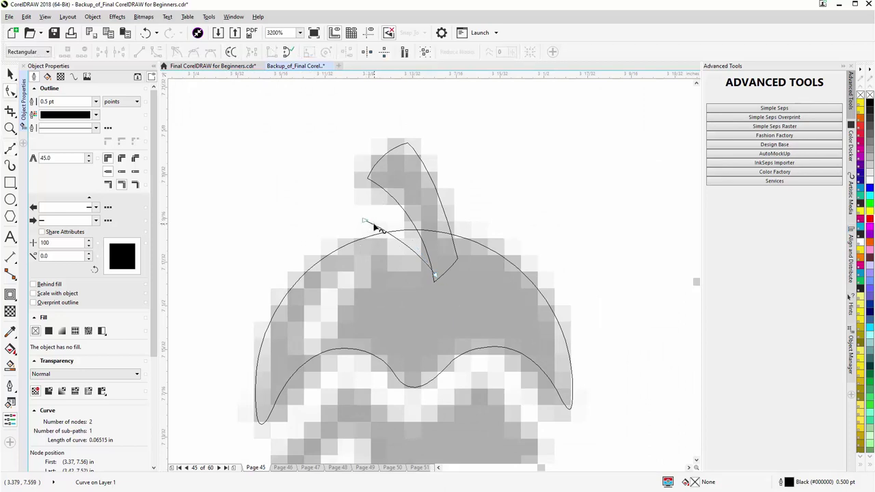
{"action": "left_click", "coordinate": [364, 217]}
{"action": "left_click_drag", "start_coordinate": [363, 218], "coordinate": [380, 220]}
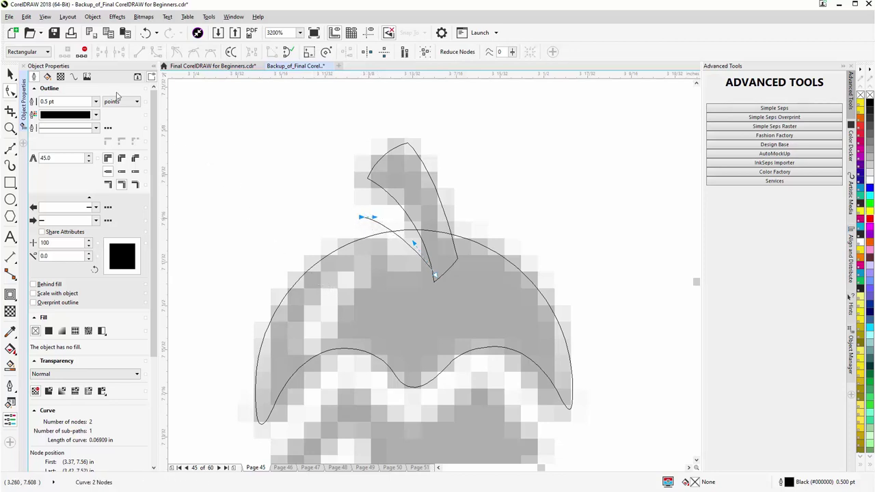
{"action": "left_click", "coordinate": [44, 16]}
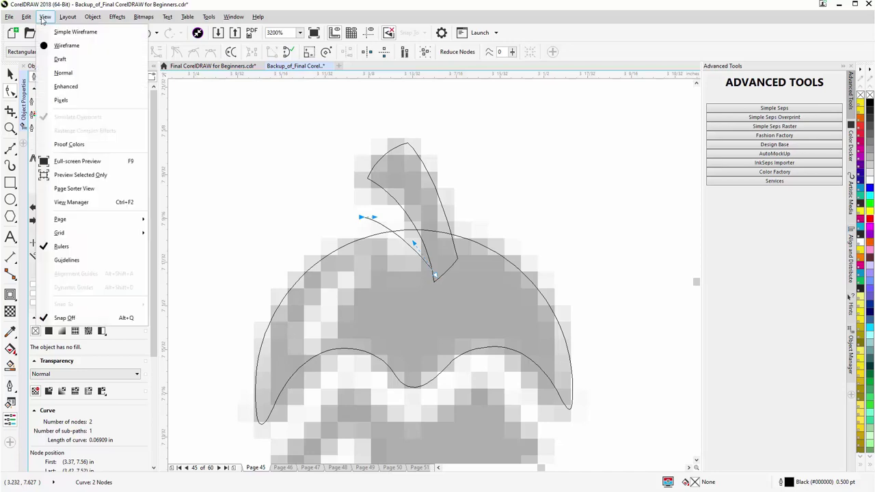
{"action": "left_click", "coordinate": [66, 86]}
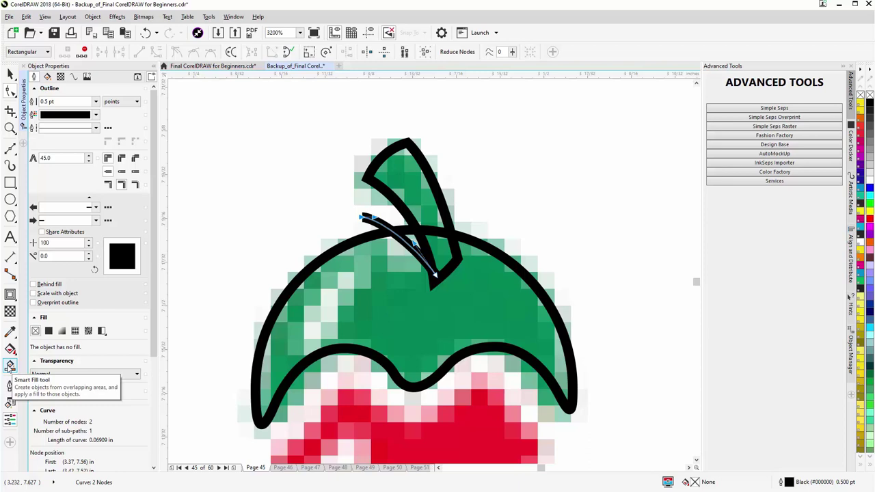
Step: Cut the area between the guide curve, stem and cap's top out of the cap with Smart Fill and Back Minus Front, and delete the guide curve
{"action": "left_click", "coordinate": [10, 367]}
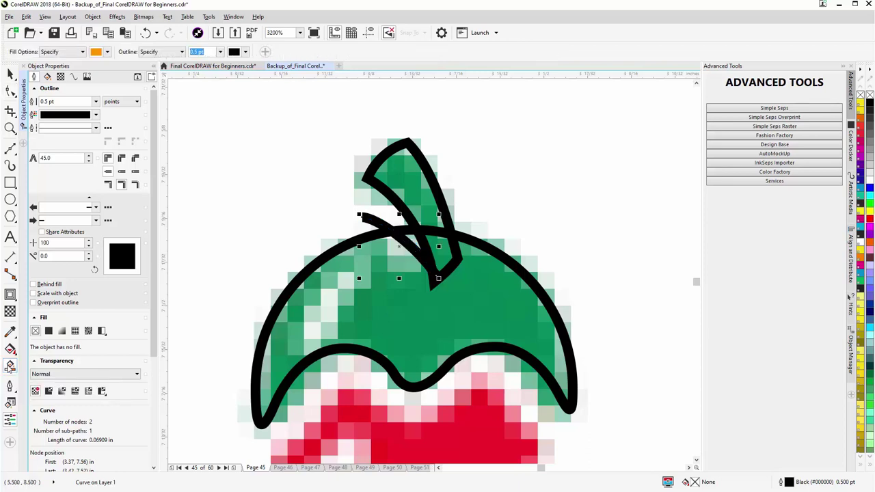
{"action": "left_click", "coordinate": [410, 237]}
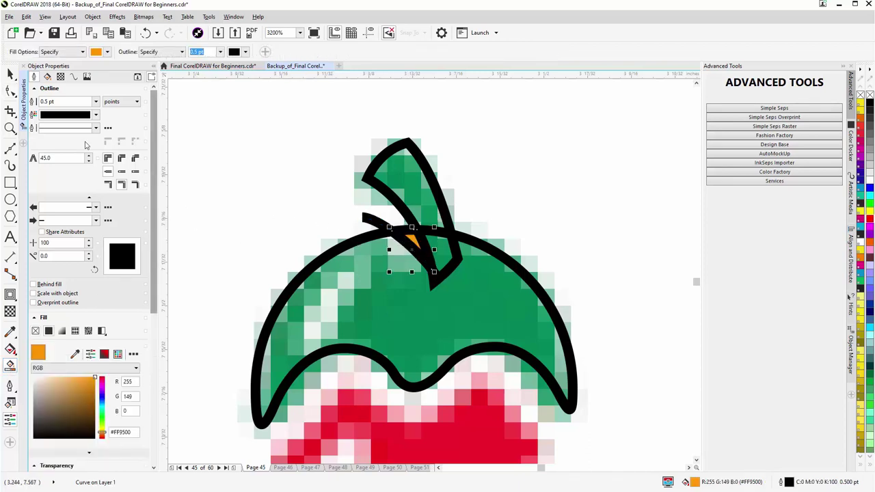
{"action": "left_click", "coordinate": [9, 74]}
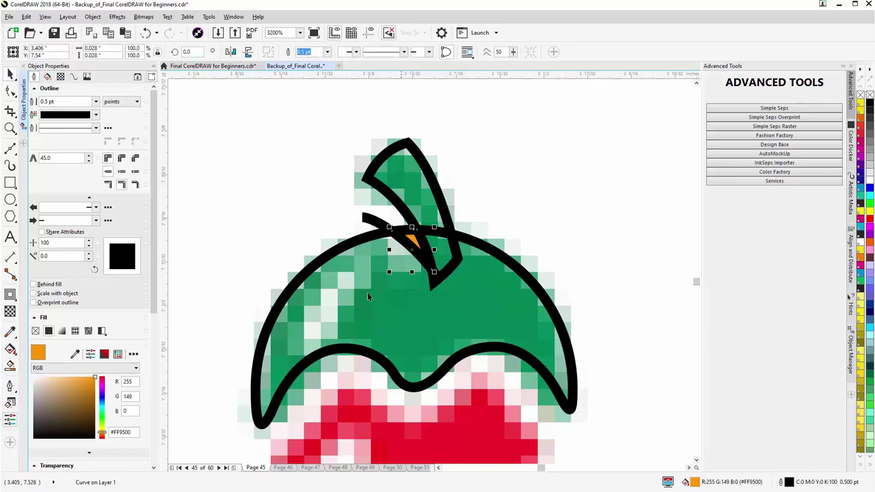
{"action": "left_click", "coordinate": [318, 318], "text": "shift"}
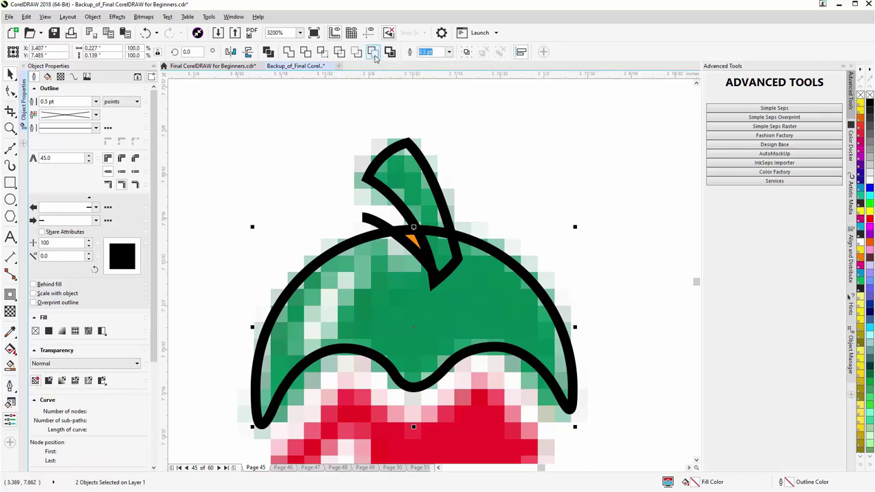
{"action": "left_click", "coordinate": [373, 55]}
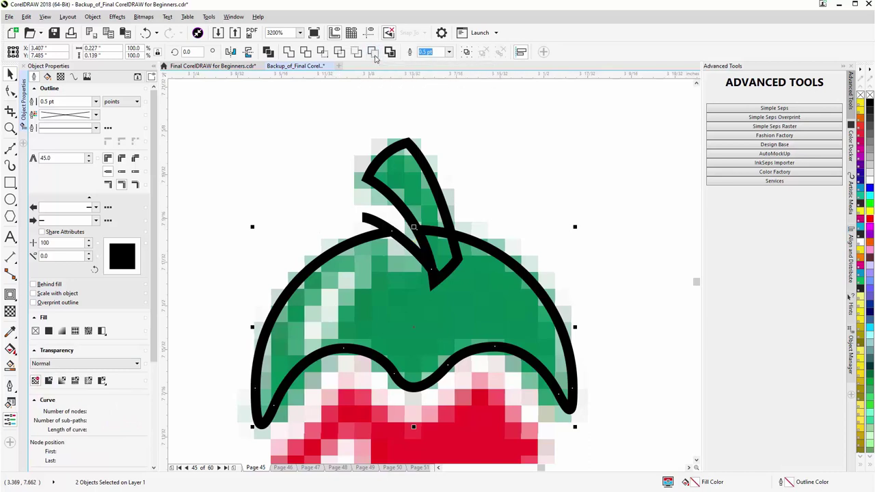
{"action": "left_click", "coordinate": [365, 219]}
{"action": "key", "text": "Delete"}
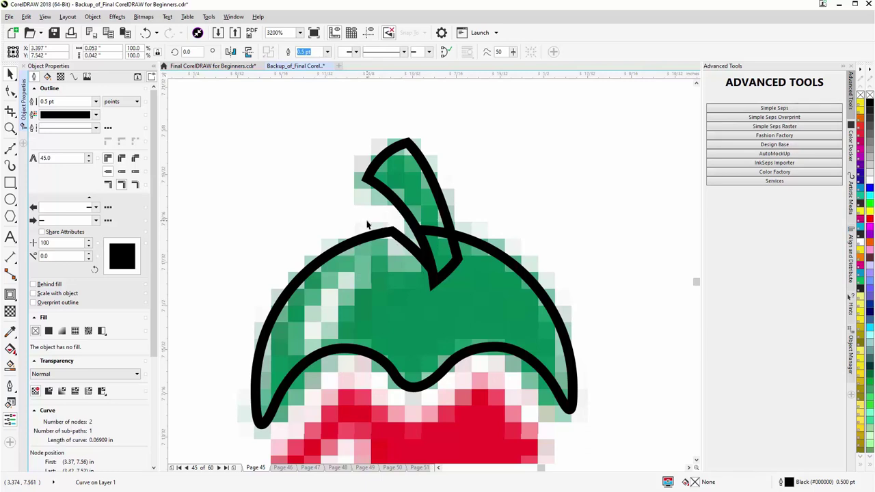
Step: Weld the stem and the cap into a single shape
{"action": "left_click", "coordinate": [401, 193]}
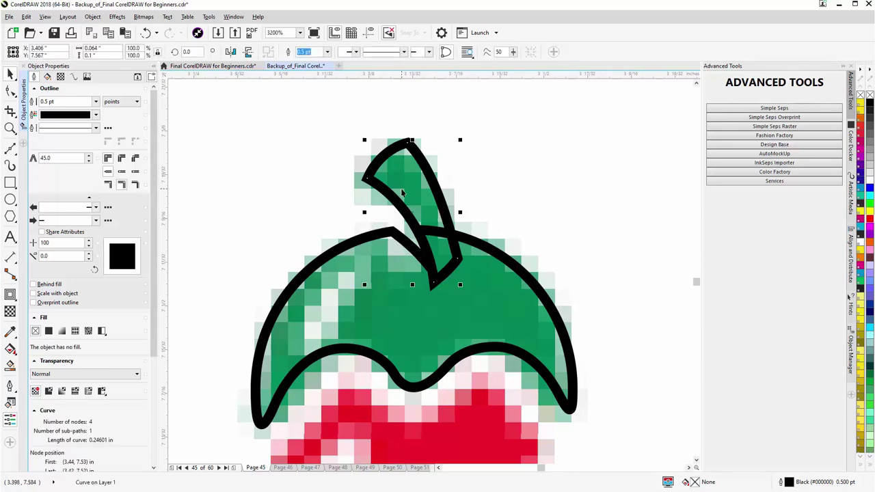
{"action": "left_click", "coordinate": [410, 342], "text": "shift"}
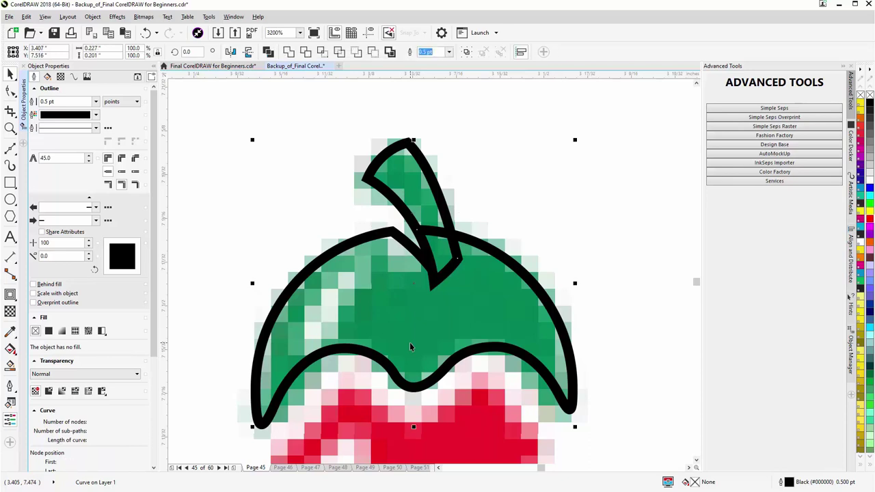
{"action": "left_click", "coordinate": [289, 53]}
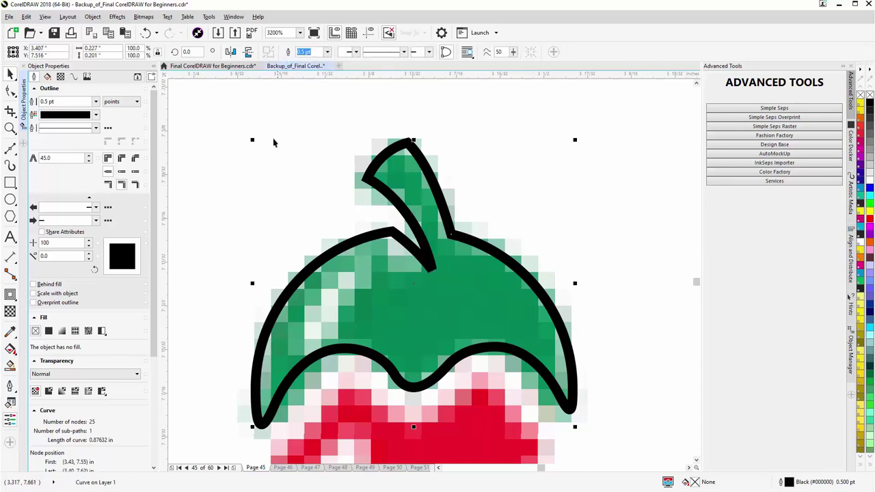
Step: Shorten the curve handle on the node left of the cap's central lower dip to make the dip slightly shallower
{"action": "double_click", "coordinate": [372, 305]}
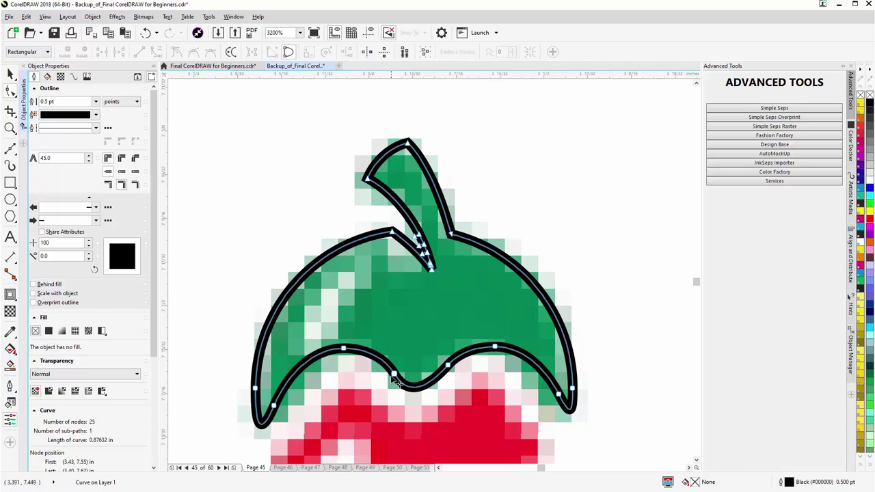
{"action": "left_click", "coordinate": [395, 377]}
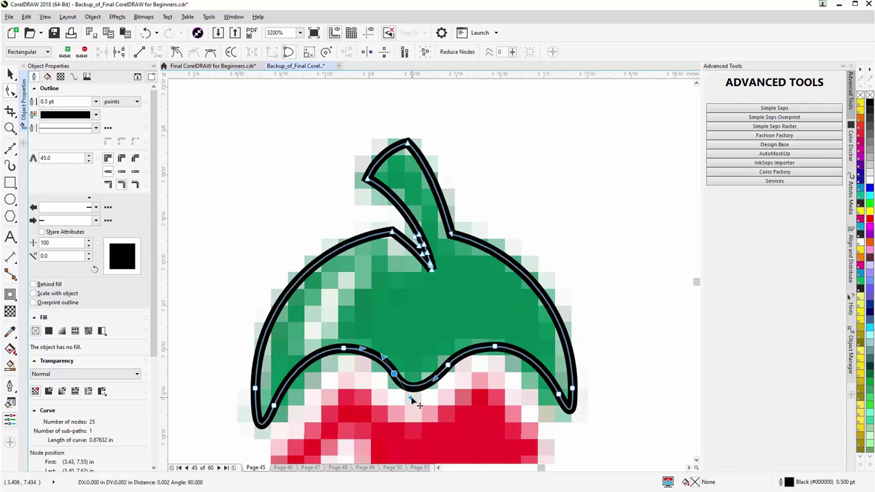
{"action": "left_click_drag", "start_coordinate": [413, 399], "coordinate": [410, 395]}
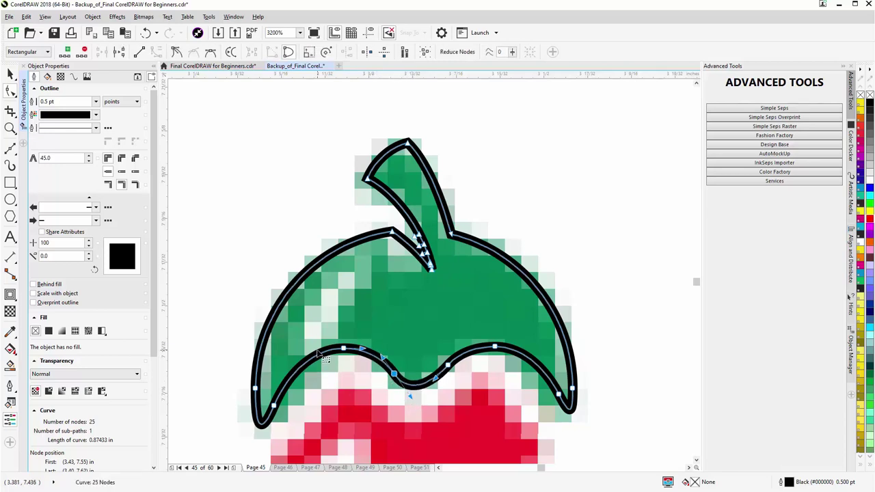
Step: Add a one-step outward contour with a 0.027" offset to the cap-and-stem shape and break the contour group apart
{"action": "key", "text": "F3"}
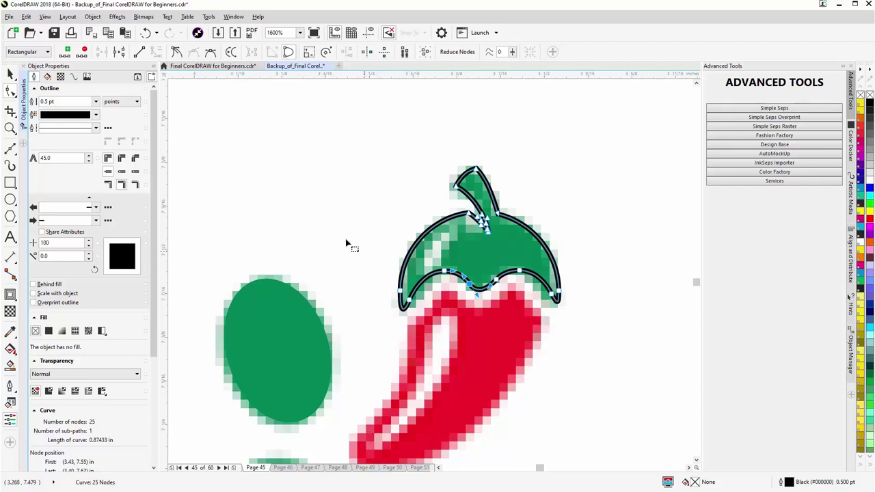
{"action": "left_click", "coordinate": [13, 298]}
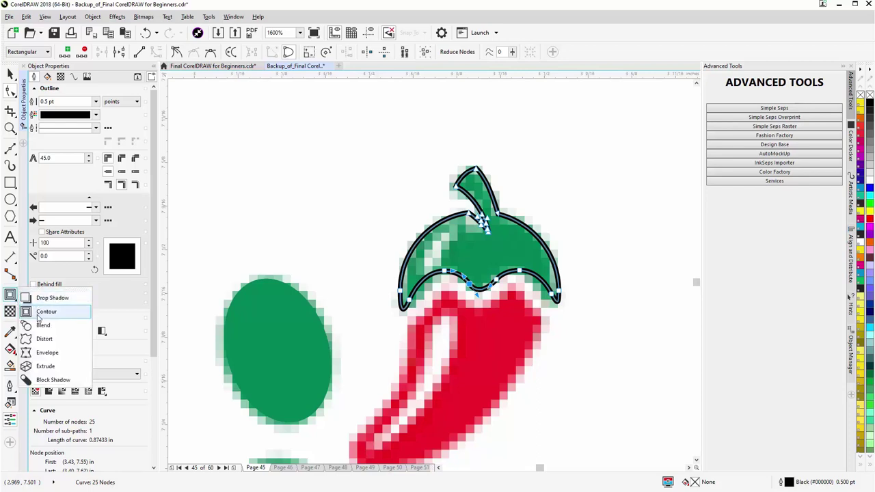
{"action": "left_click", "coordinate": [41, 312]}
{"action": "left_click_drag", "start_coordinate": [479, 268], "coordinate": [481, 328]}
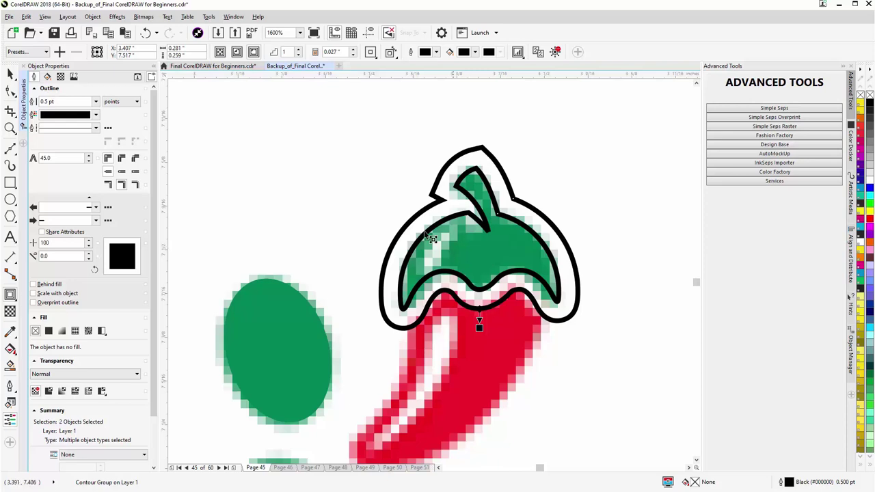
{"action": "left_click", "coordinate": [11, 74]}
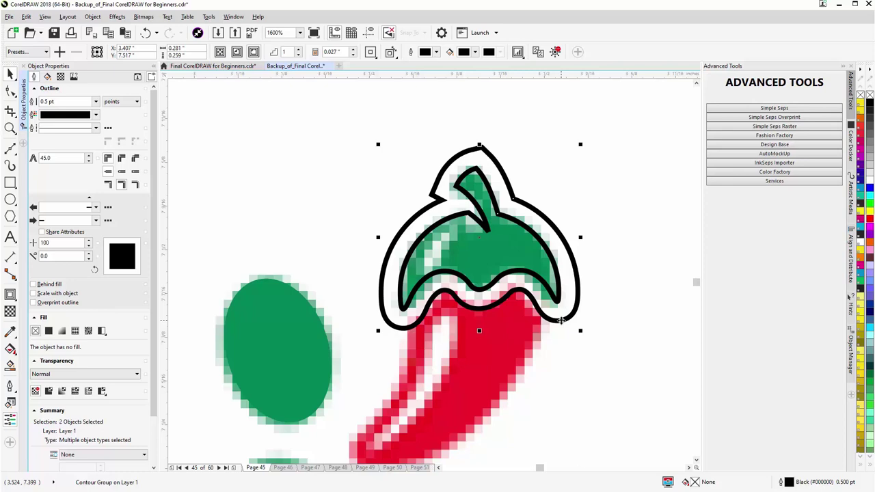
{"action": "right_click", "coordinate": [560, 321]}
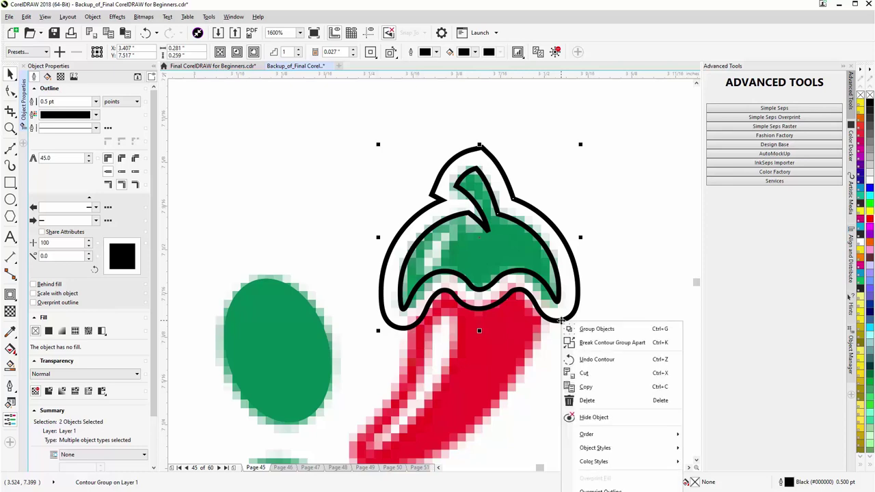
{"action": "left_click", "coordinate": [603, 345]}
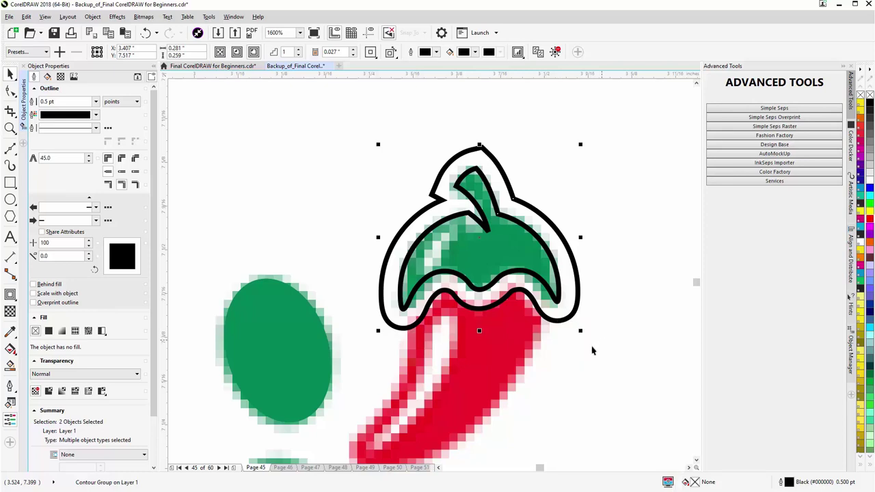
Step: Trace the red pepper body with a closed Bézier curve about 0.27" wide and 0.278" tall, overlapping the cap's contour at the upper end
{"action": "scroll", "coordinate": [417, 174], "scroll_direction": "down", "scroll_amount": 2}
{"action": "scroll", "coordinate": [420, 288], "scroll_direction": "up", "scroll_amount": 2}
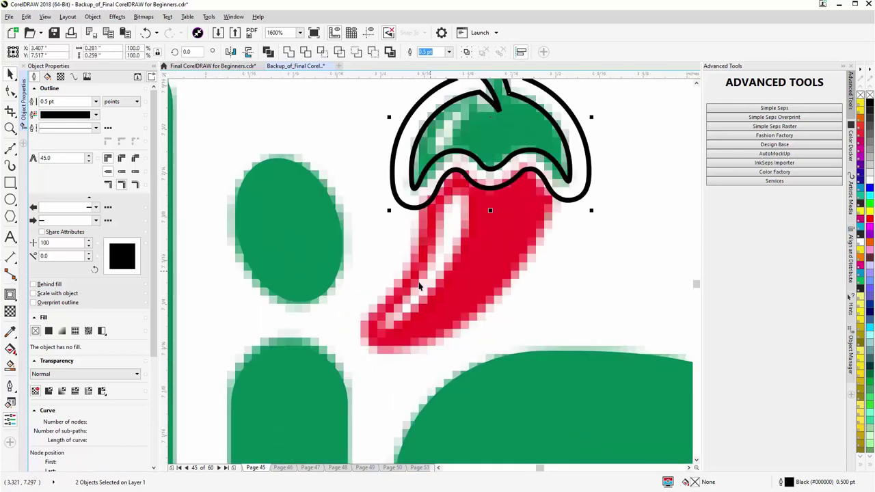
{"action": "left_click", "coordinate": [11, 148]}
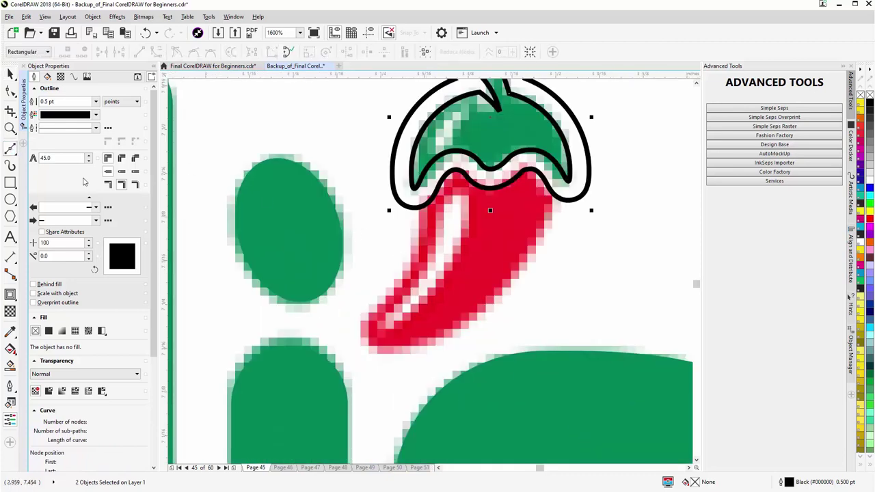
{"action": "left_click", "coordinate": [423, 195]}
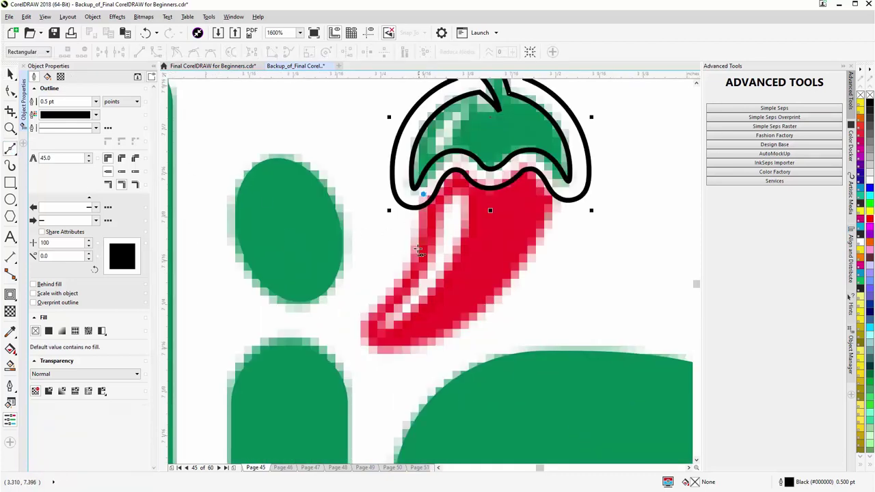
{"action": "left_click", "coordinate": [417, 259]}
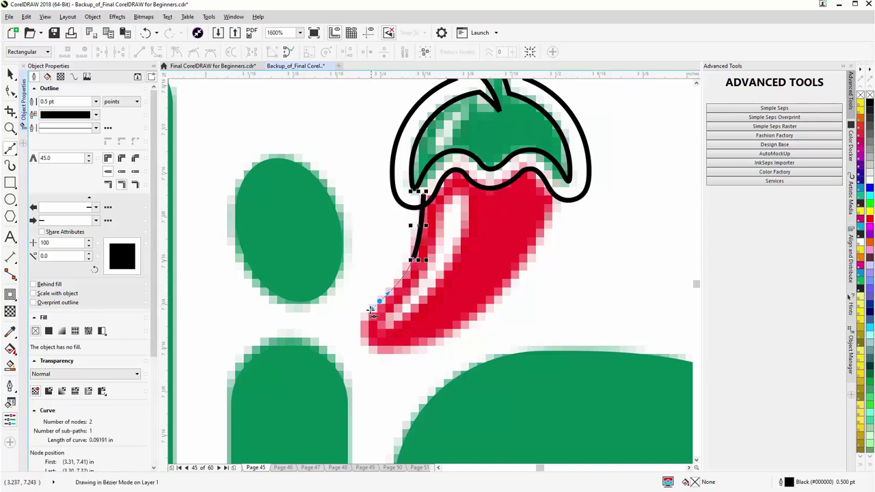
{"action": "left_click_drag", "start_coordinate": [379, 301], "coordinate": [369, 340]}
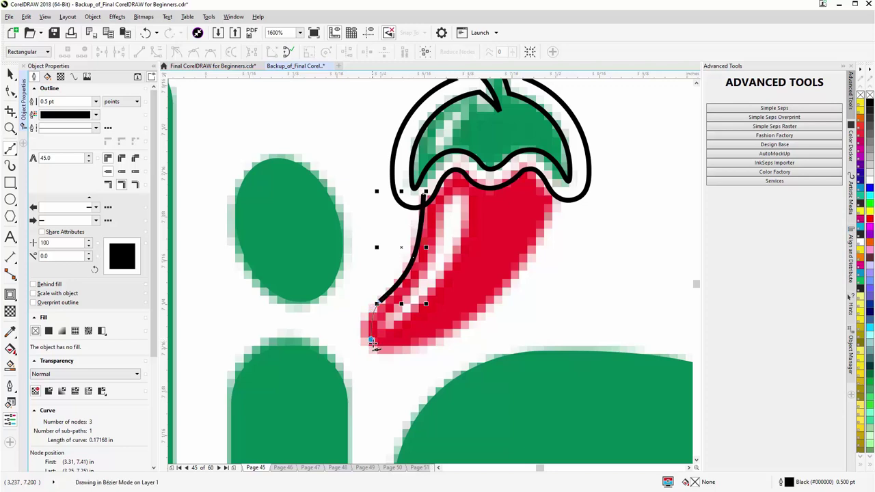
{"action": "left_click_drag", "start_coordinate": [378, 352], "coordinate": [378, 352]}
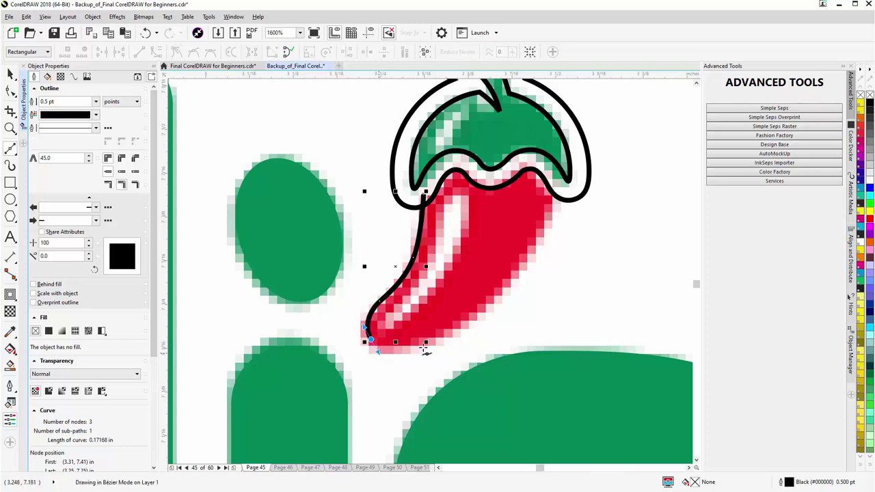
{"action": "left_click_drag", "start_coordinate": [438, 339], "coordinate": [466, 320]}
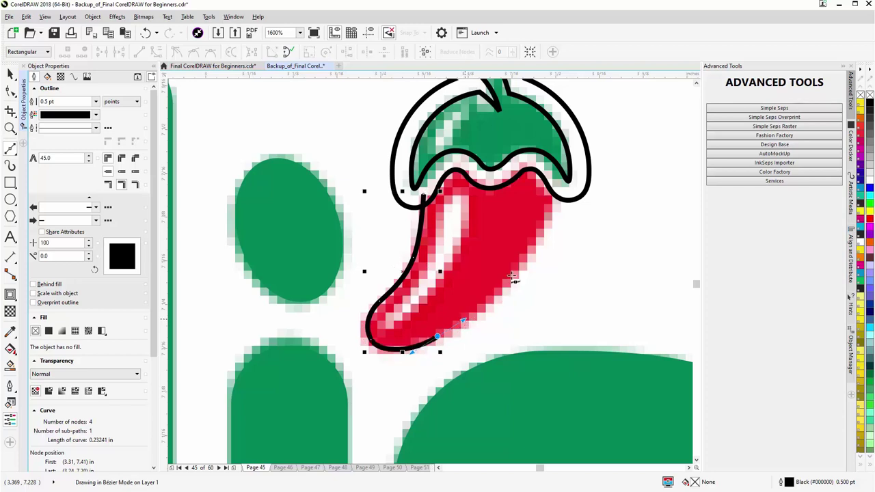
{"action": "left_click_drag", "start_coordinate": [519, 265], "coordinate": [534, 244]}
{"action": "mouse_move", "coordinate": [551, 199]}
{"action": "left_mouse_down"}
{"action": "mouse_move", "coordinate": [566, 170]}
{"action": "mouse_move", "coordinate": [542, 159]}
{"action": "mouse_move", "coordinate": [489, 177]}
{"action": "mouse_move", "coordinate": [443, 159]}
{"action": "left_mouse_up"}
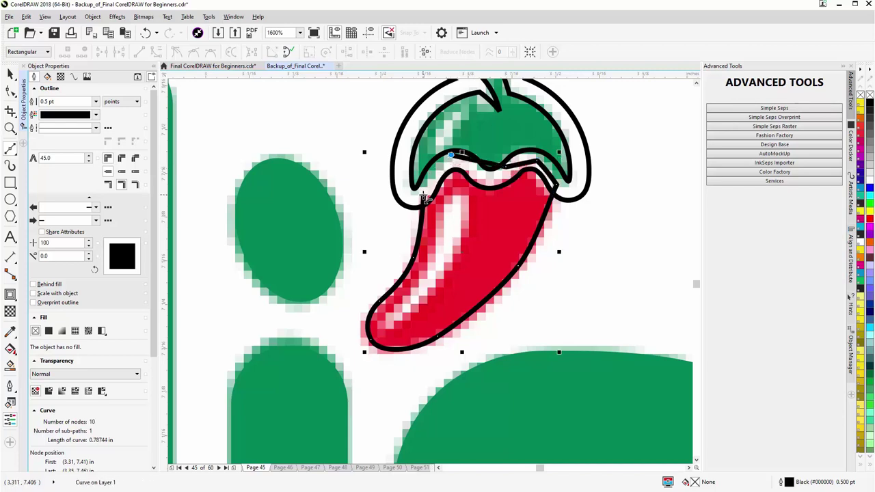
{"action": "left_click_drag", "start_coordinate": [423, 197], "coordinate": [422, 200]}
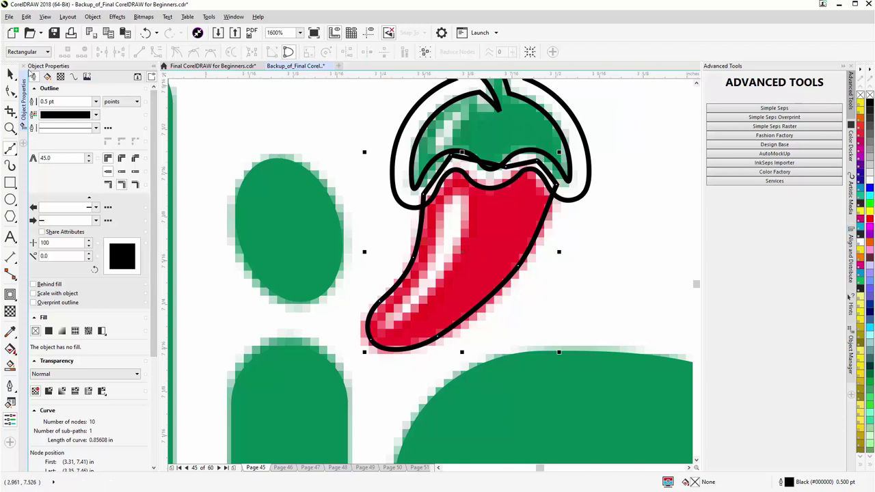
{"action": "left_click", "coordinate": [11, 74]}
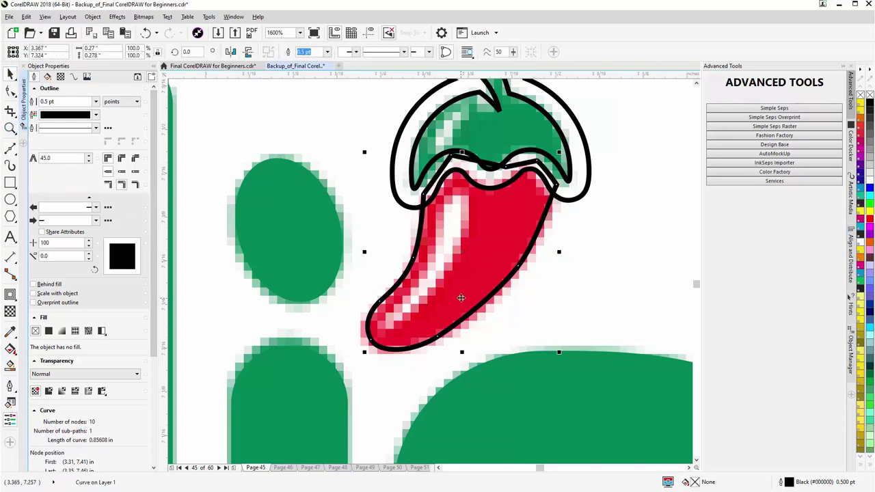
Step: Nudge the nodes around the pepper outline's lower tip slightly inward to refine the rounded end
{"action": "key", "text": "F10"}
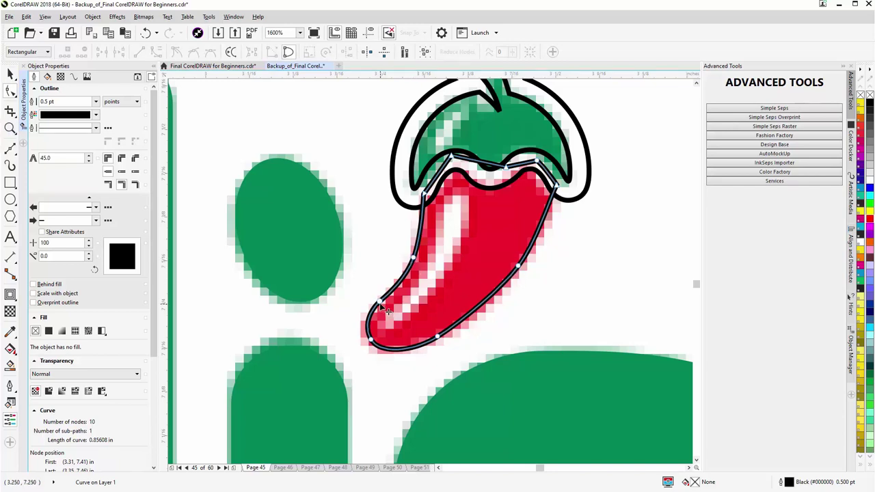
{"action": "left_click_drag", "start_coordinate": [380, 303], "coordinate": [381, 350]}
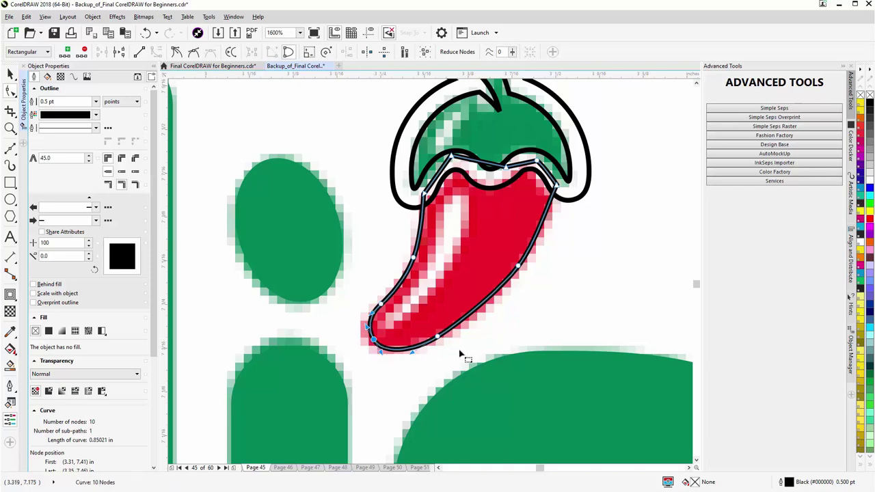
{"action": "left_click_drag", "start_coordinate": [438, 336], "coordinate": [438, 333]}
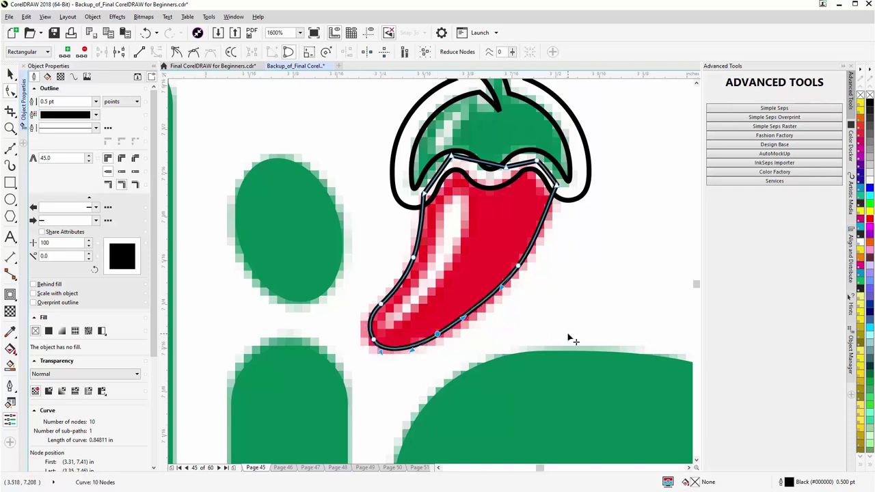
Step: Cut the cap's contour shape out of the pepper body with Front Minus Back
{"action": "left_click", "coordinate": [11, 73]}
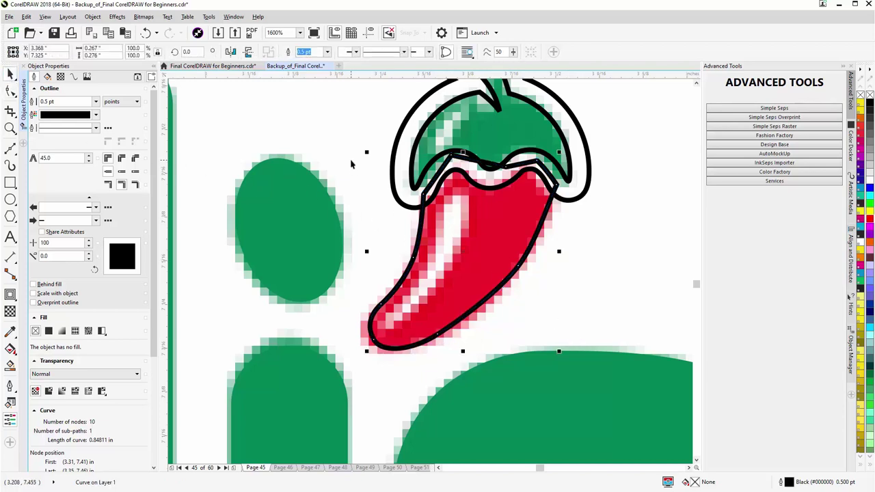
{"action": "left_click", "coordinate": [395, 143], "text": "shift"}
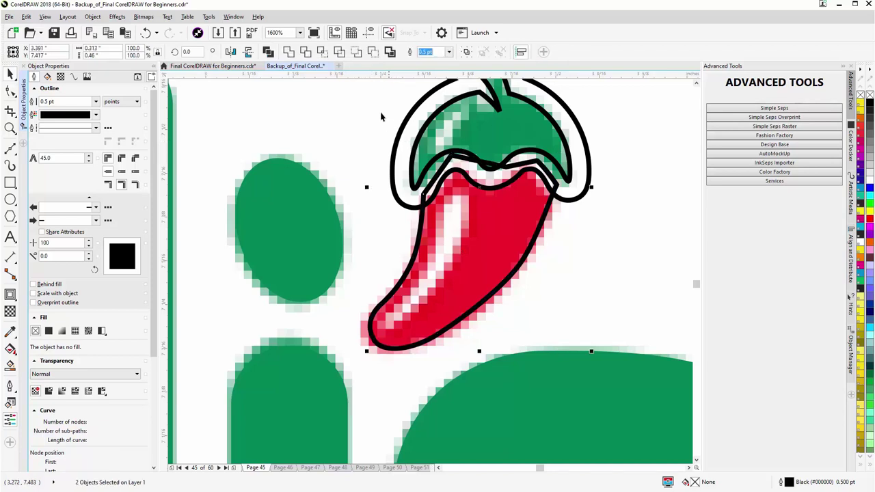
{"action": "left_click", "coordinate": [356, 58]}
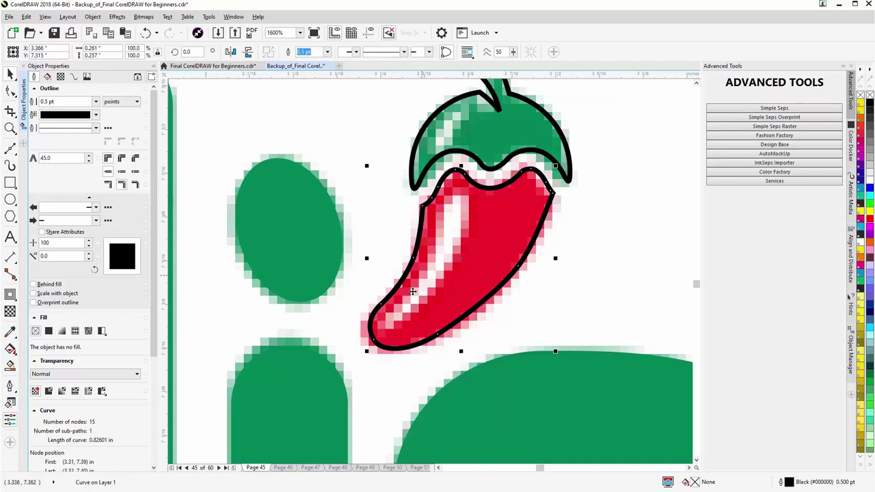
Step: Trace the white highlight inside the pepper with a closed Bézier curve about 0.122" wide and 0.188" tall
{"action": "left_click", "coordinate": [11, 148]}
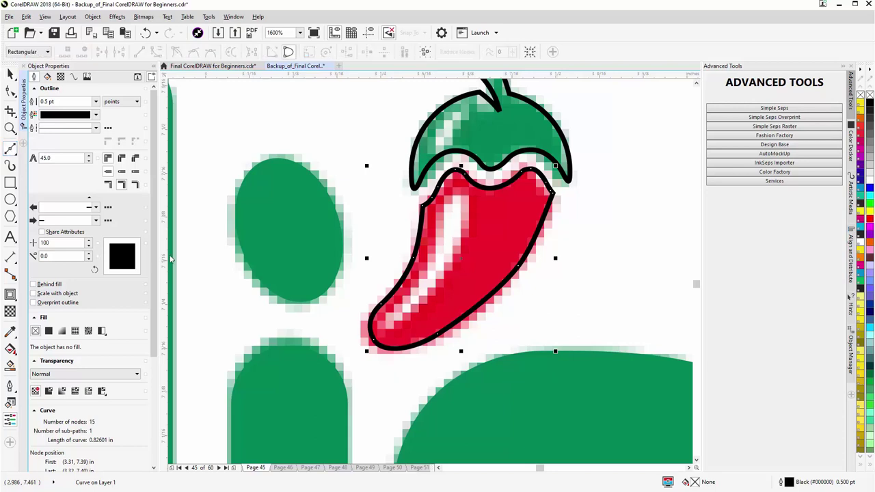
{"action": "left_click", "coordinate": [439, 223]}
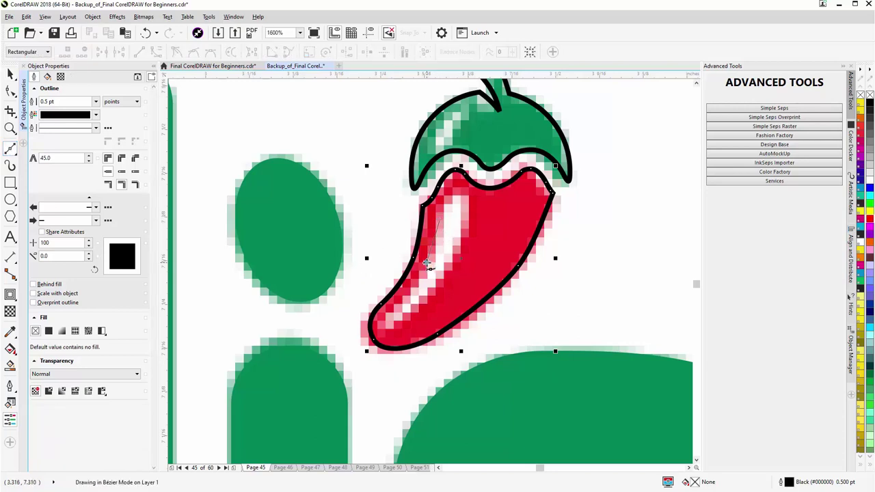
{"action": "left_click_drag", "start_coordinate": [426, 262], "coordinate": [419, 278]}
{"action": "left_click_drag", "start_coordinate": [419, 278], "coordinate": [417, 280]}
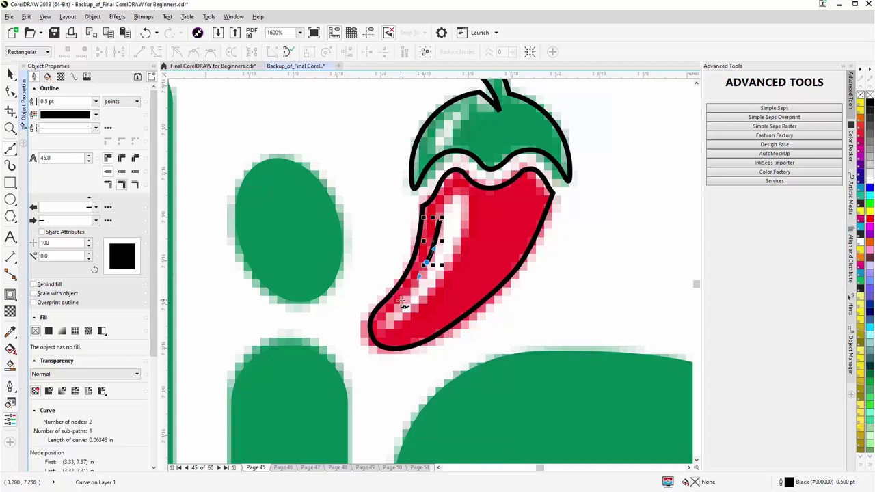
{"action": "mouse_move", "coordinate": [395, 308]}
{"action": "left_mouse_down"}
{"action": "mouse_move", "coordinate": [385, 325]}
{"action": "mouse_move", "coordinate": [434, 293]}
{"action": "mouse_move", "coordinate": [446, 272]}
{"action": "left_mouse_up"}
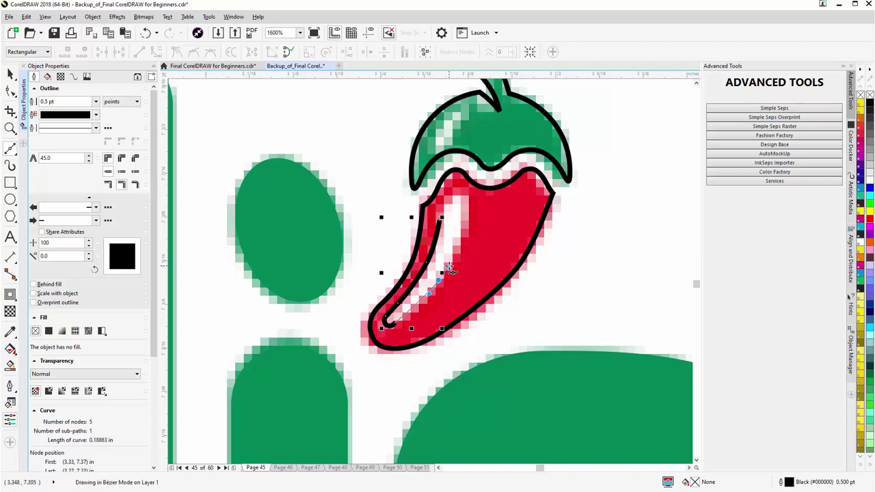
{"action": "left_click_drag", "start_coordinate": [468, 228], "coordinate": [472, 216]}
{"action": "left_click", "coordinate": [465, 198]}
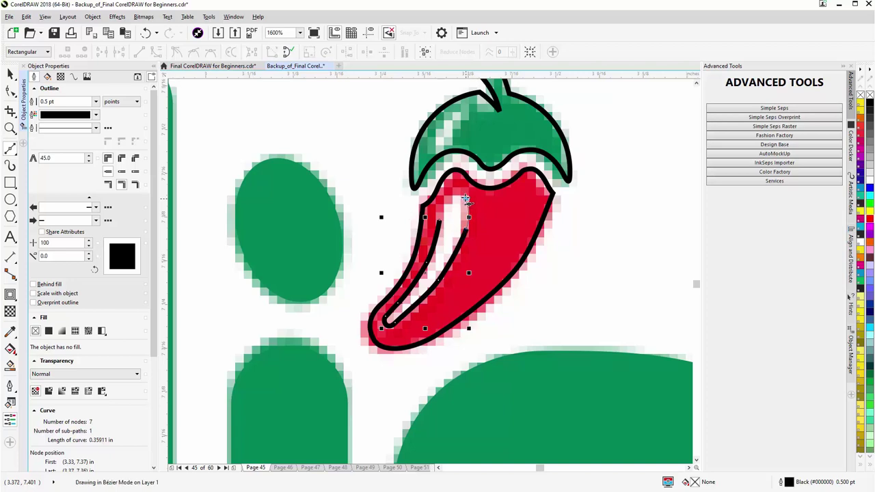
{"action": "left_click_drag", "start_coordinate": [444, 203], "coordinate": [448, 204]}
{"action": "left_click", "coordinate": [439, 220]}
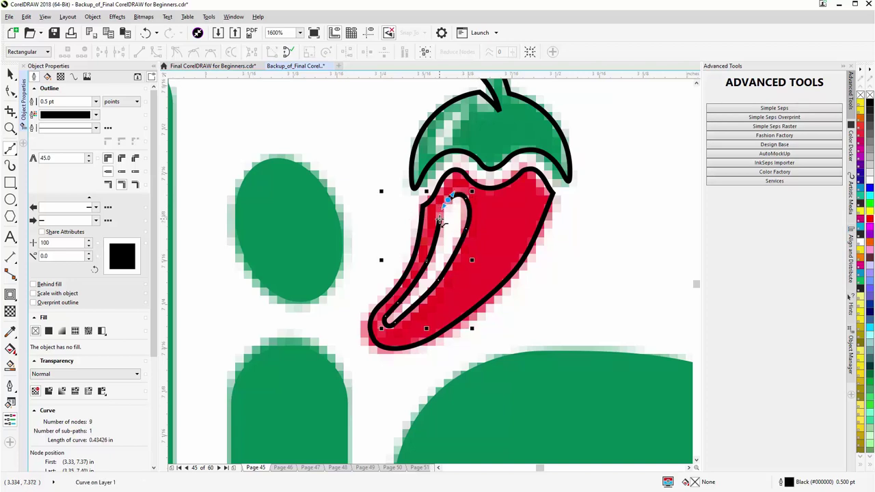
{"action": "left_click", "coordinate": [439, 219]}
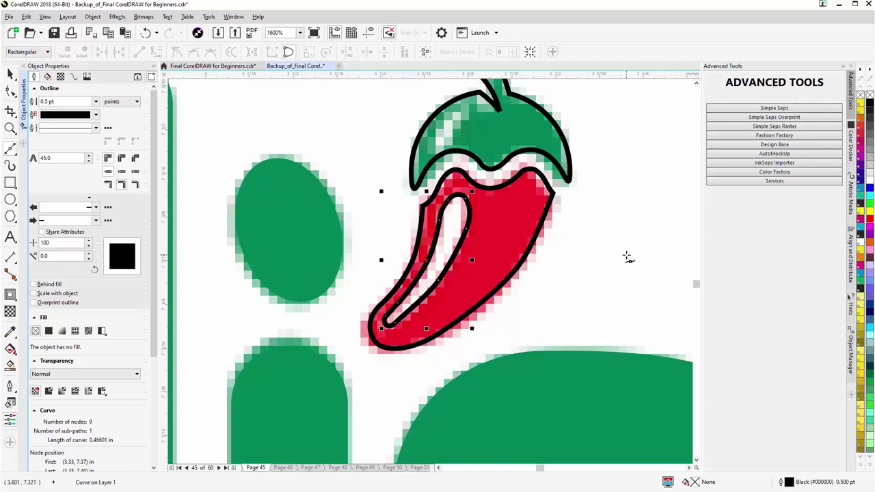
{"action": "key", "text": "space"}
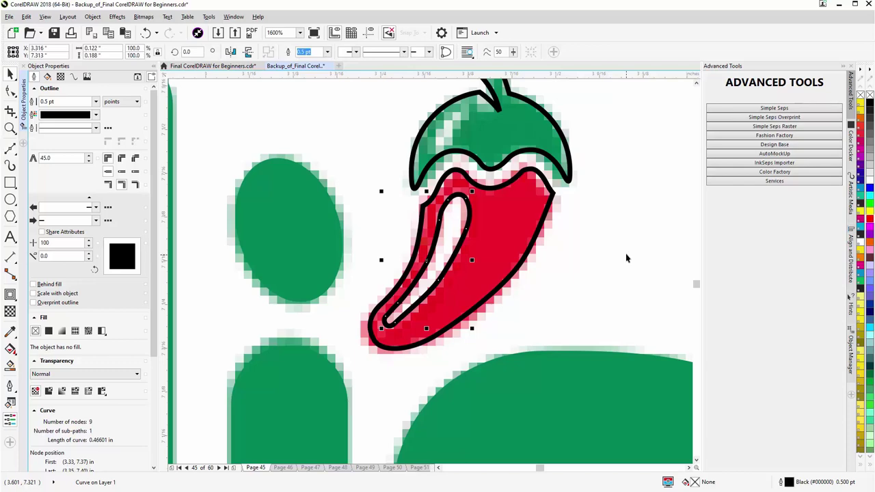
Step: Add a node on the highlight's upper left edge and delete the original node just above it
{"action": "double_click", "coordinate": [454, 254]}
{"action": "scroll", "coordinate": [444, 278], "scroll_direction": "up", "scroll_amount": 4}
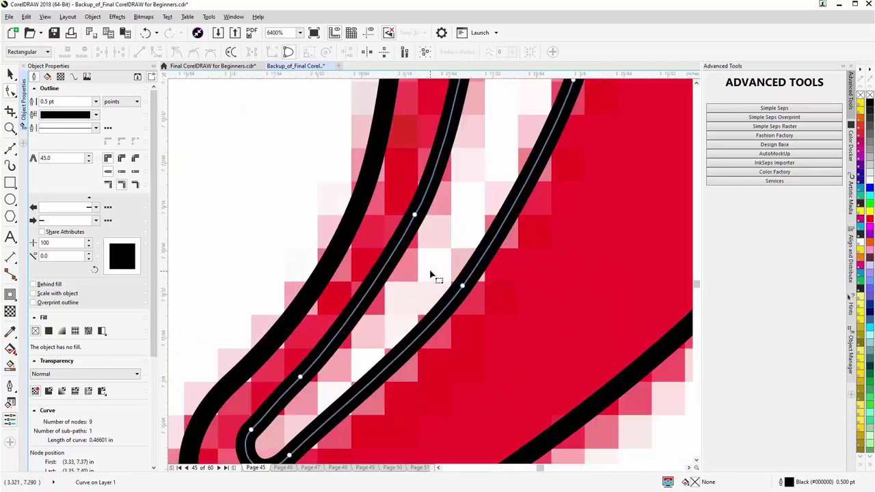
{"action": "scroll", "coordinate": [446, 273], "scroll_direction": "down", "scroll_amount": 2}
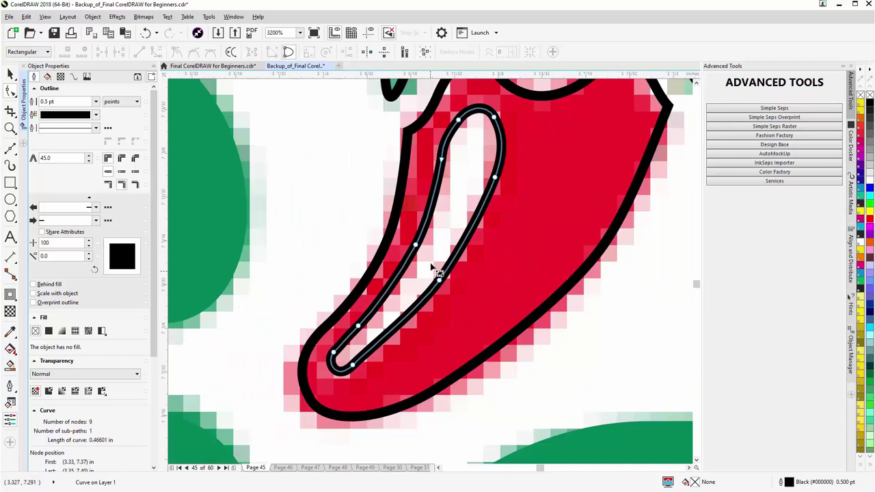
{"action": "double_click", "coordinate": [435, 185]}
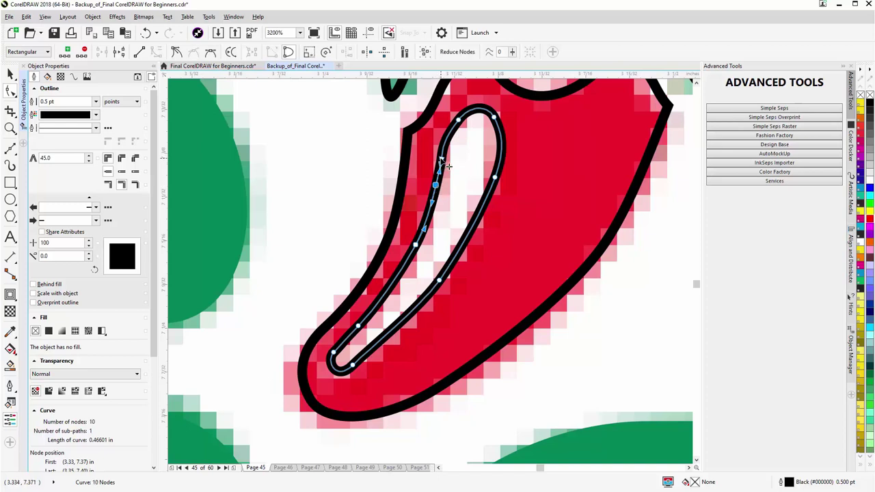
{"action": "key", "text": "Delete"}
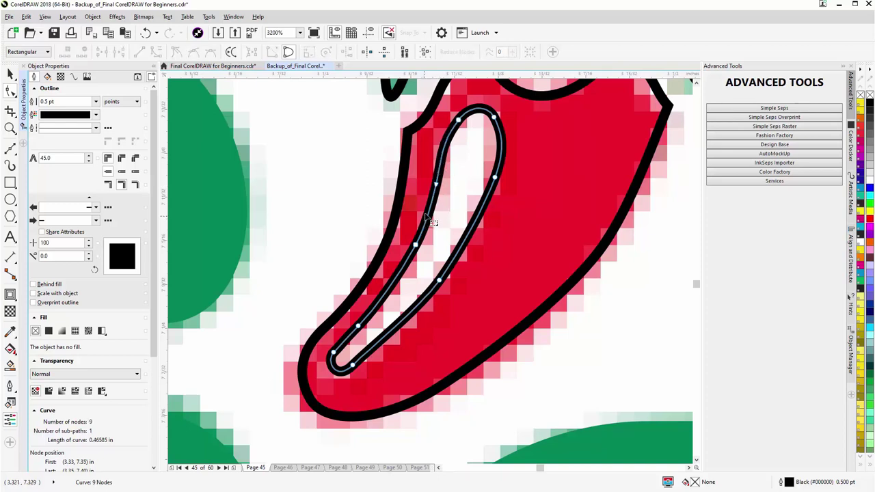
Step: Smooth the highlight's rounded upper end by adjusting its left node's curve handle and shifting its right node slightly outward
{"action": "left_click", "coordinate": [458, 122]}
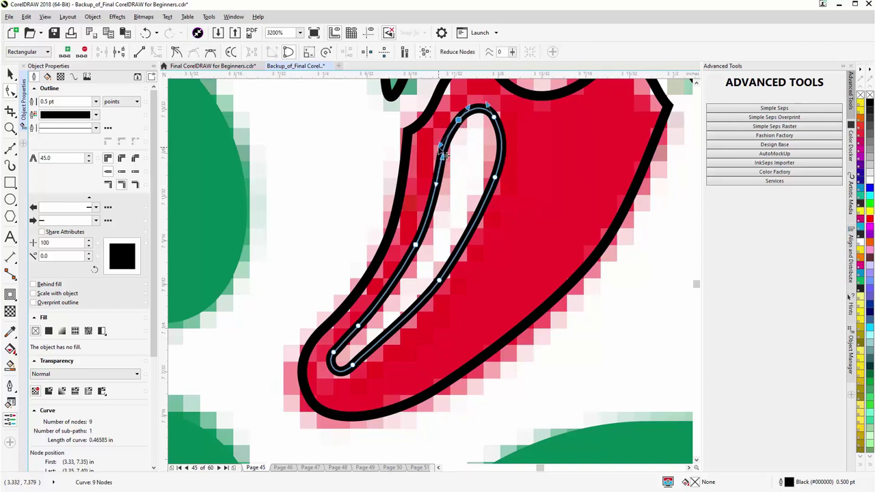
{"action": "left_click_drag", "start_coordinate": [449, 147], "coordinate": [459, 152]}
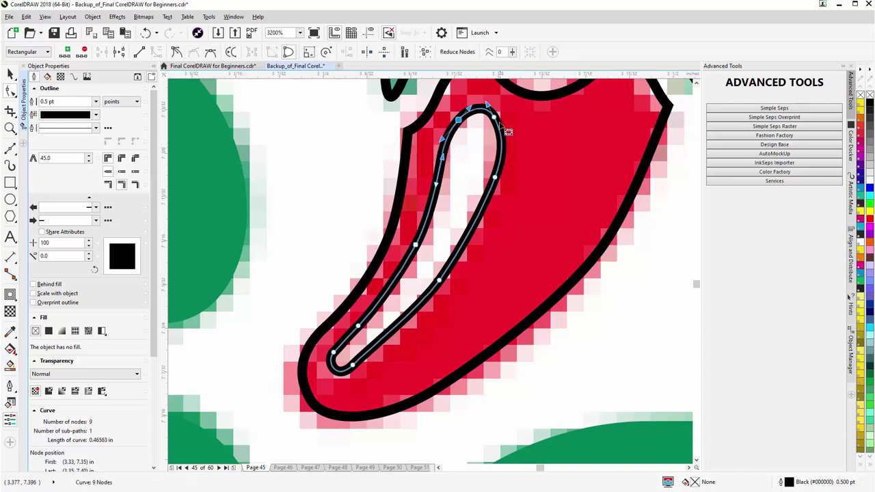
{"action": "left_click", "coordinate": [497, 117]}
{"action": "left_click_drag", "start_coordinate": [502, 131], "coordinate": [503, 148]}
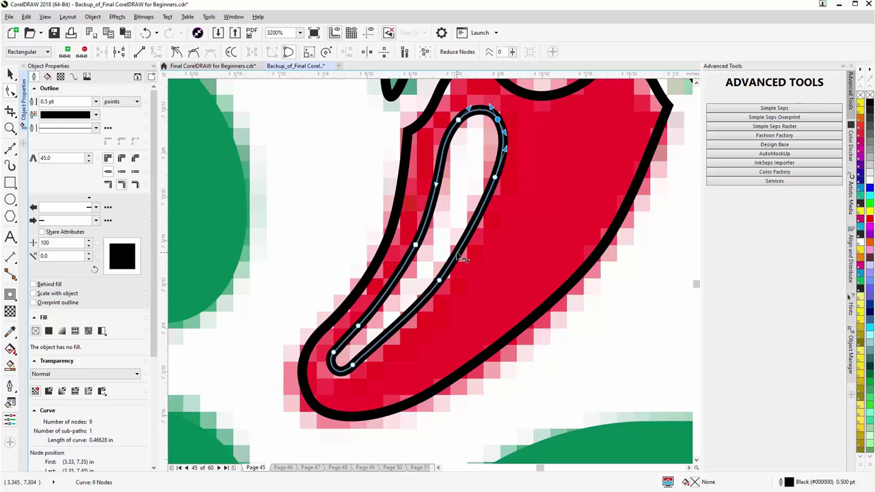
Step: Replace the node on the highlight's lower right edge with one slightly higher, and delete the extra node on its lower left edge
{"action": "left_click", "coordinate": [462, 259]}
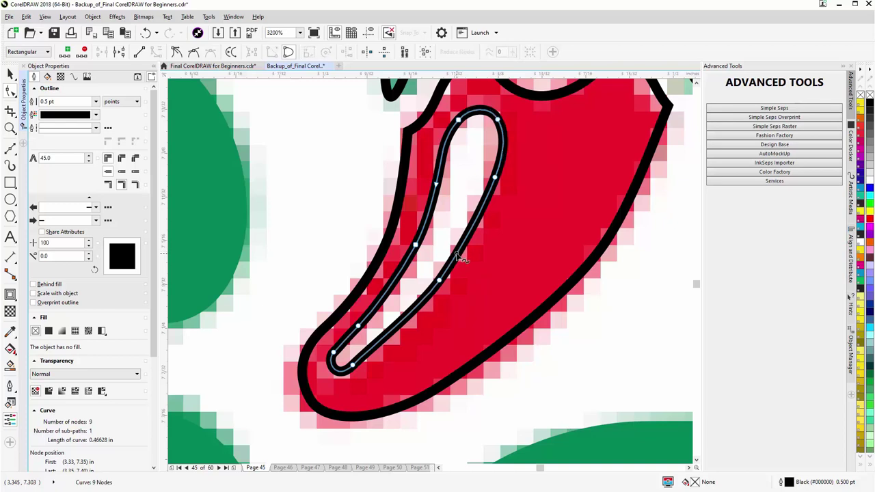
{"action": "left_click_drag", "start_coordinate": [457, 254], "coordinate": [452, 260]}
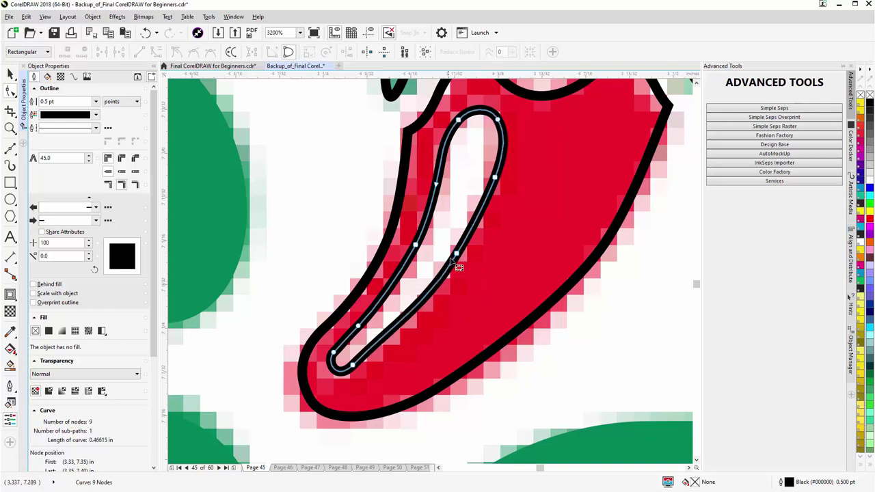
{"action": "double_click", "coordinate": [360, 328]}
{"action": "scroll", "coordinate": [437, 280], "scroll_direction": "down", "scroll_amount": 2}
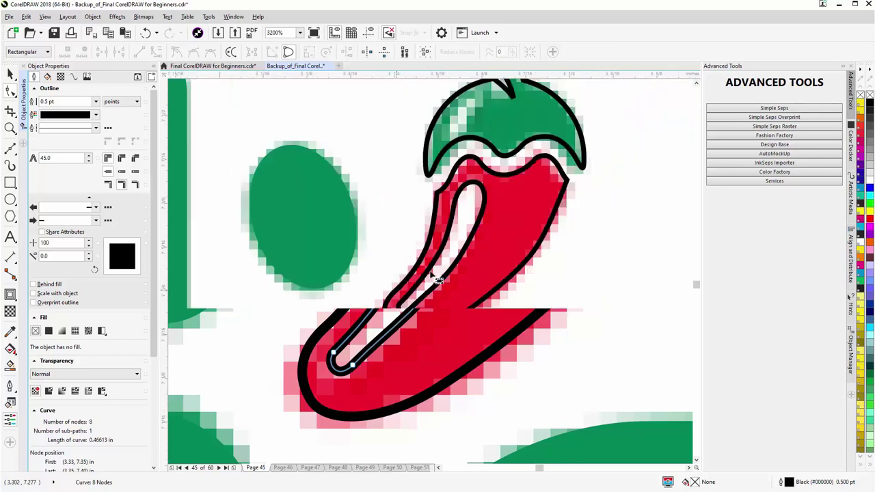
{"action": "scroll", "coordinate": [438, 280], "scroll_direction": "down", "scroll_amount": 3}
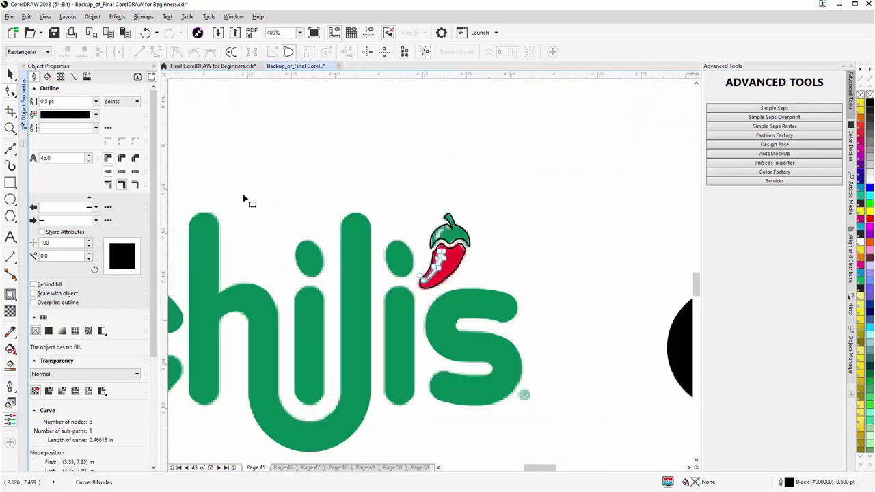
Step: Sample the red of the pepper in the neighbouring logo copy and fill the traced pepper body with red
{"action": "left_click", "coordinate": [10, 76]}
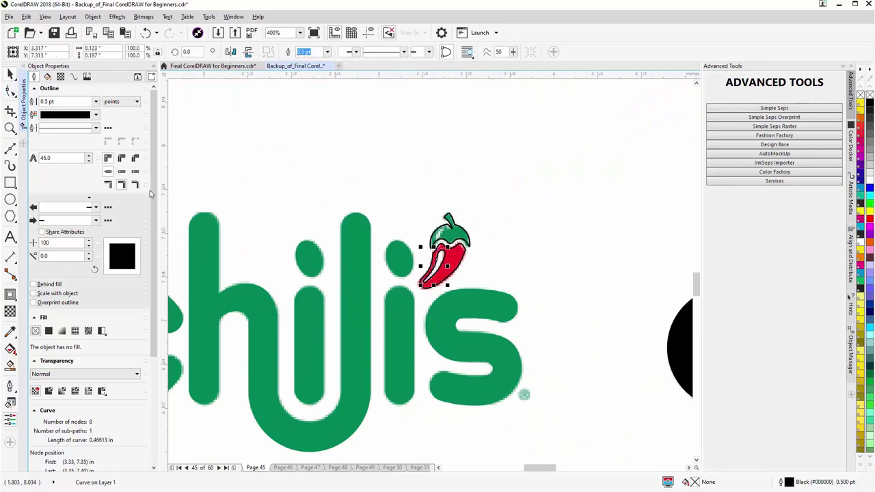
{"action": "scroll", "coordinate": [413, 305], "scroll_direction": "down", "scroll_amount": 1}
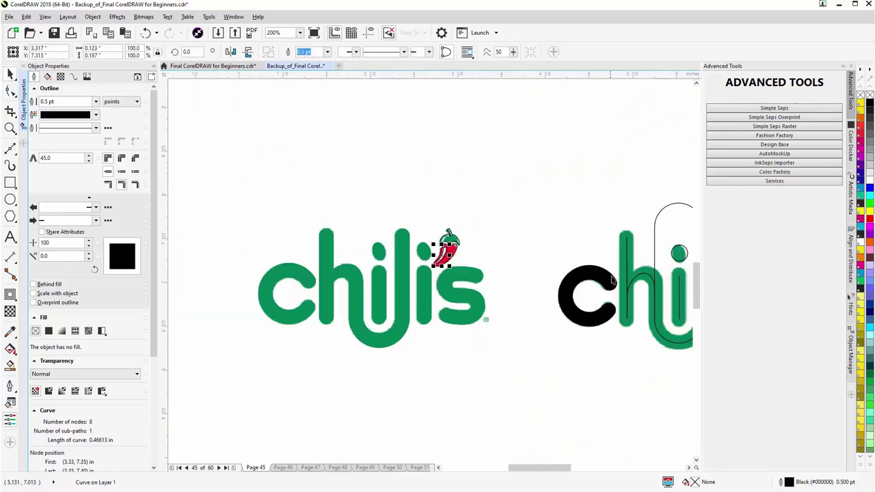
{"action": "scroll", "coordinate": [459, 273], "scroll_direction": "down", "scroll_amount": 1}
{"action": "scroll", "coordinate": [460, 274], "scroll_direction": "up", "scroll_amount": 1}
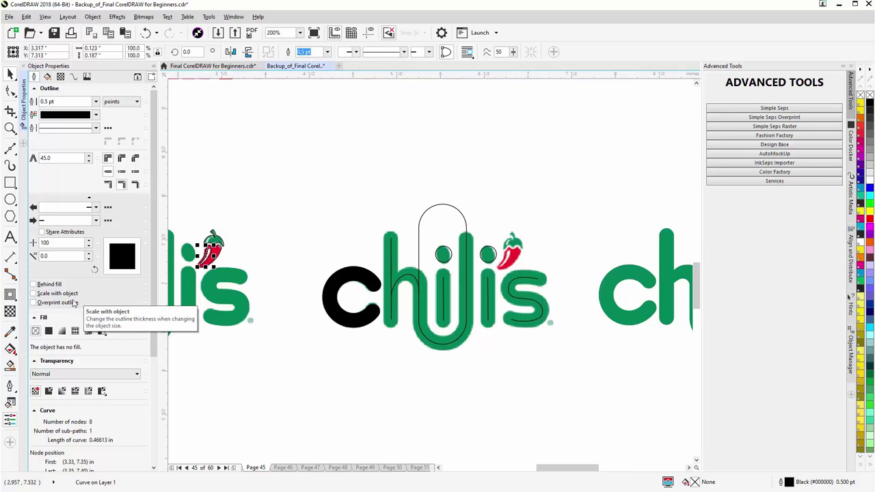
{"action": "left_click", "coordinate": [11, 331]}
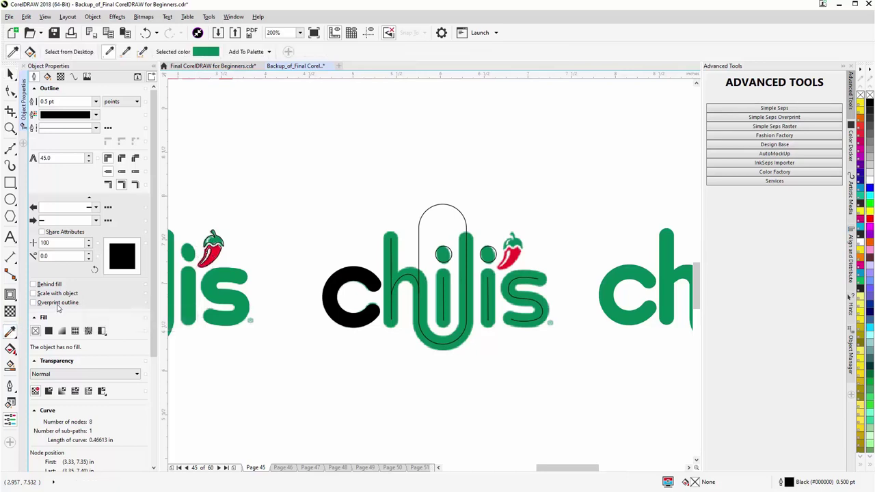
{"action": "left_click", "coordinate": [514, 257]}
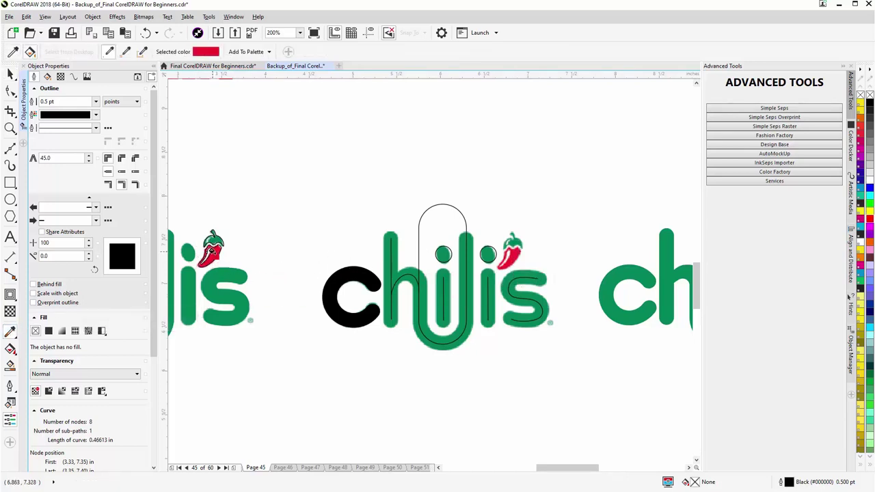
{"action": "left_click_drag", "start_coordinate": [211, 251], "coordinate": [208, 234]}
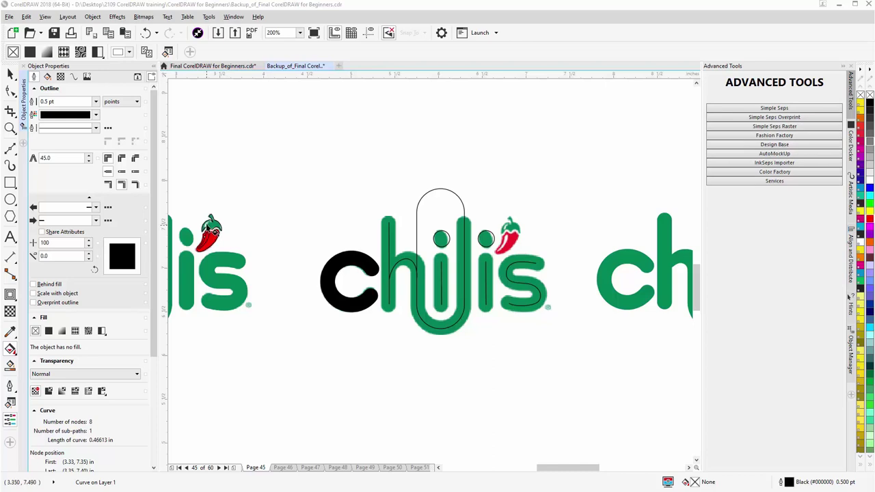
Step: Trace the small white highlight on the cap's left side with a closed three-node Bézier shape about 0.056" wide and 0.057" tall
{"action": "scroll", "coordinate": [210, 229], "scroll_direction": "up", "scroll_amount": 2}
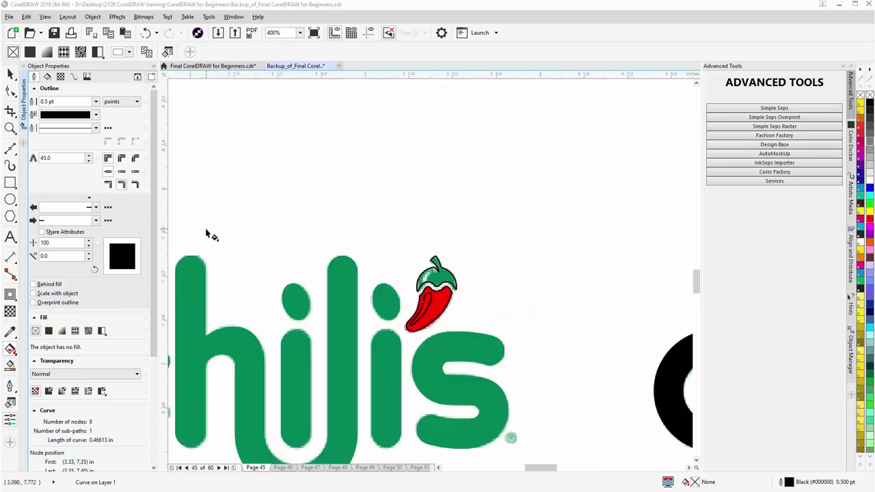
{"action": "scroll", "coordinate": [428, 283], "scroll_direction": "up", "scroll_amount": 4}
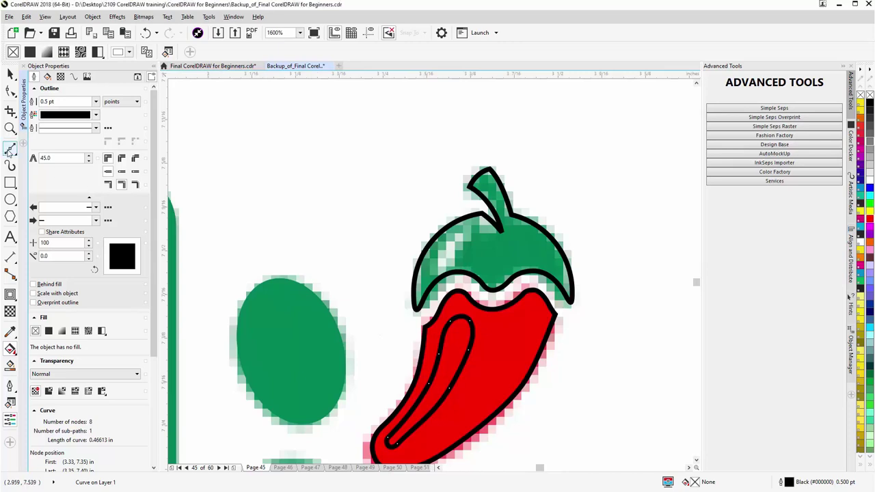
{"action": "left_click", "coordinate": [10, 148]}
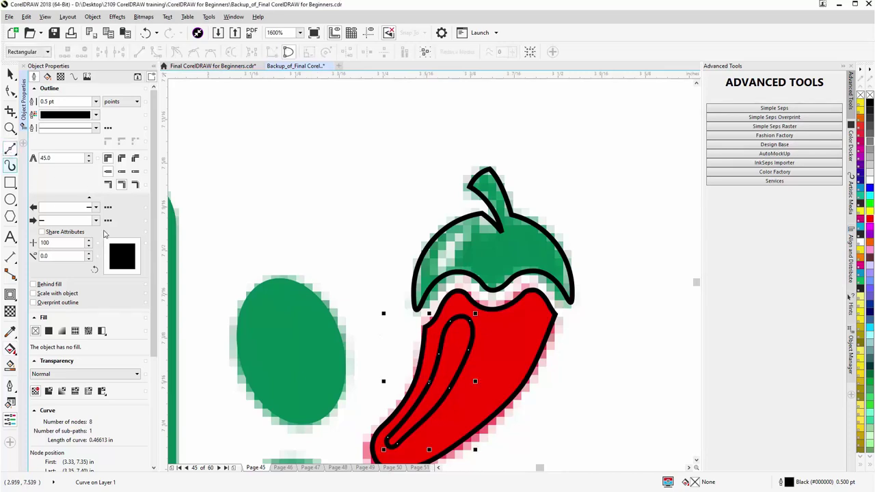
{"action": "left_click", "coordinate": [469, 232]}
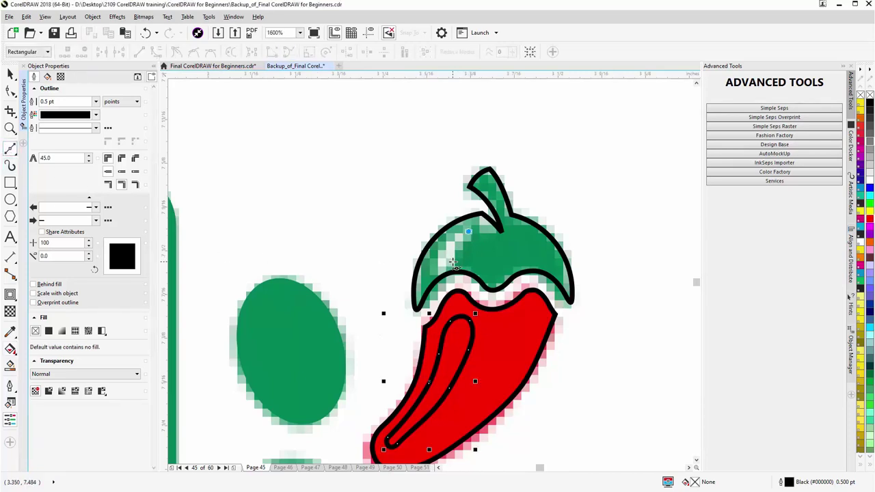
{"action": "left_click", "coordinate": [451, 264]}
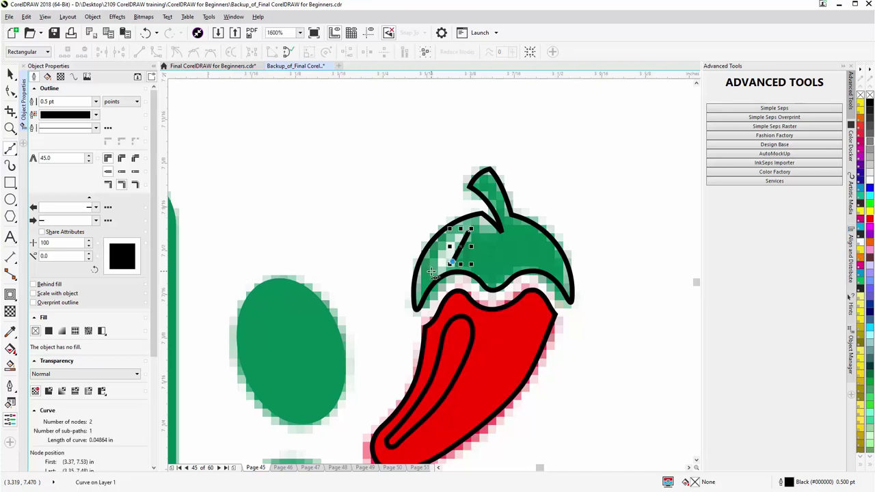
{"action": "left_click", "coordinate": [428, 272]}
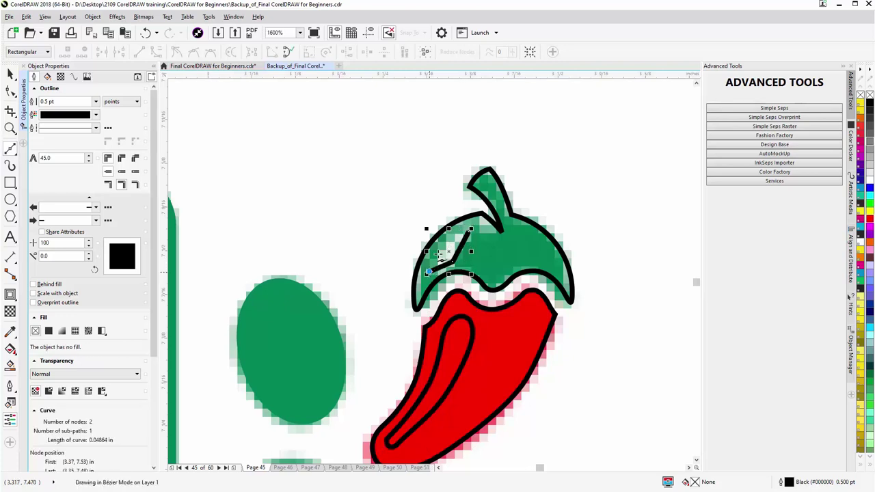
{"action": "left_click", "coordinate": [471, 232]}
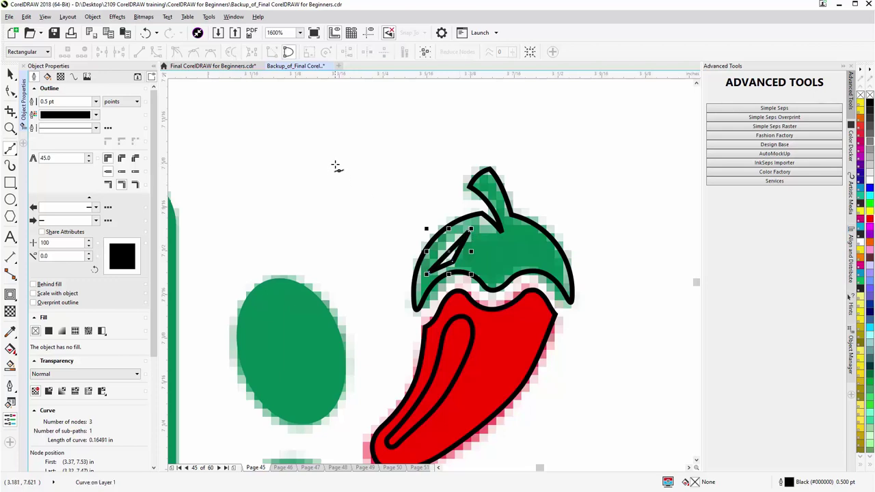
{"action": "key", "text": "space"}
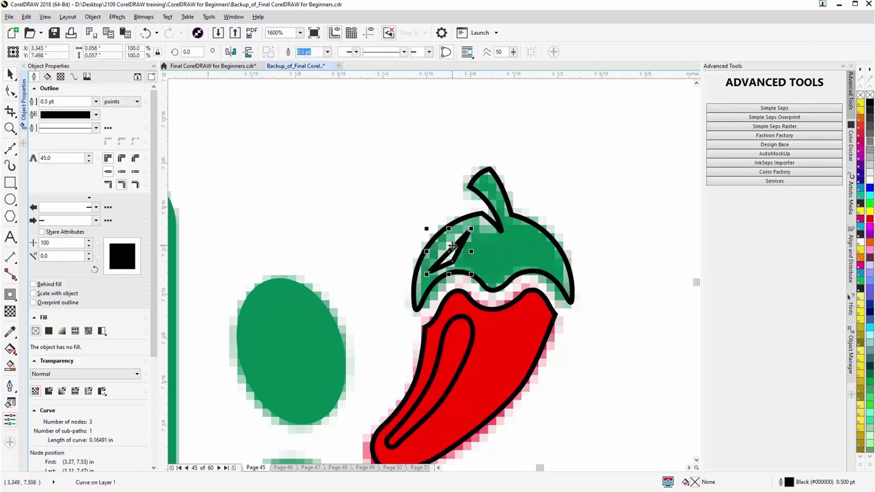
Step: Convert all three straight segments of the cap highlight to curves
{"action": "key", "text": "F10"}
{"action": "scroll", "coordinate": [455, 249], "scroll_direction": "up", "scroll_amount": 2}
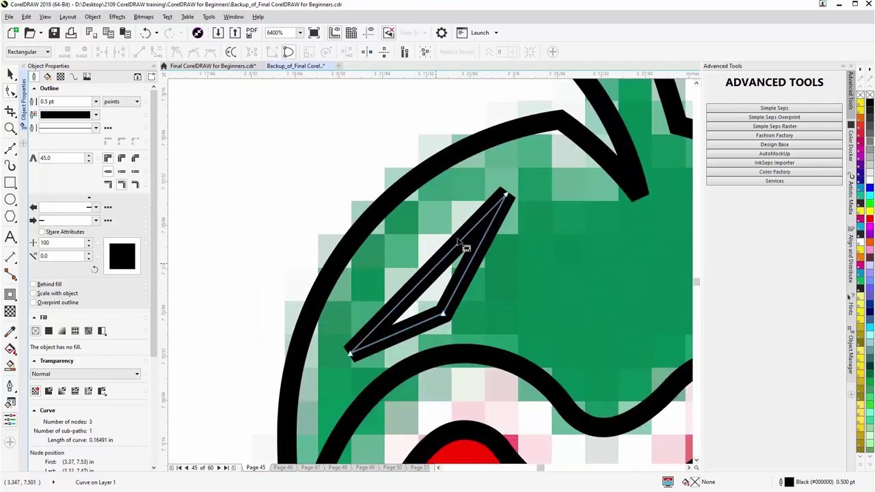
{"action": "left_click", "coordinate": [506, 196]}
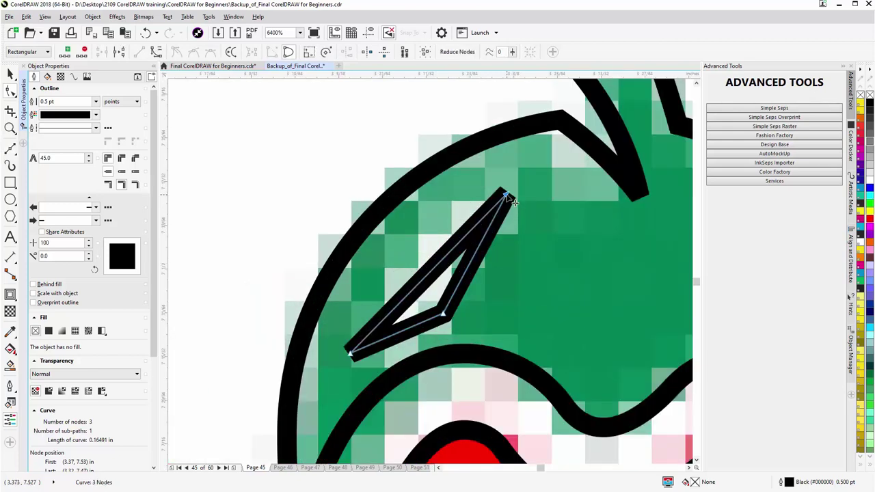
{"action": "key", "text": "ctrl+a"}
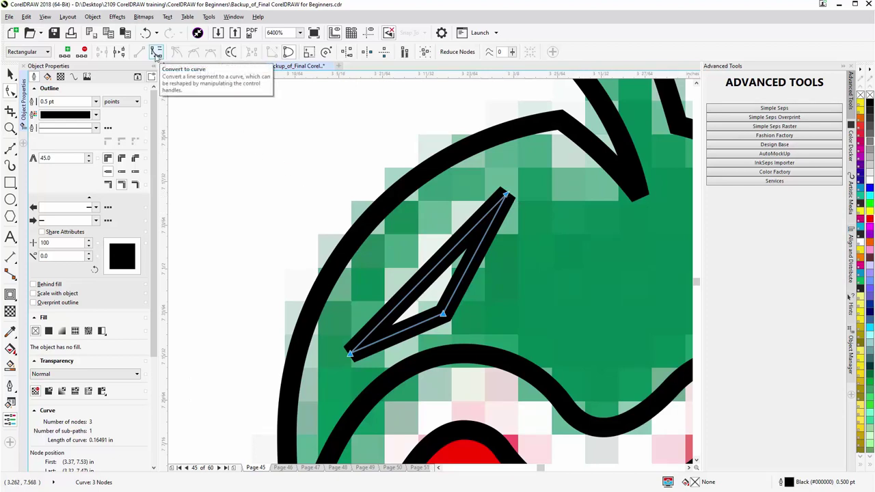
{"action": "left_click", "coordinate": [156, 55]}
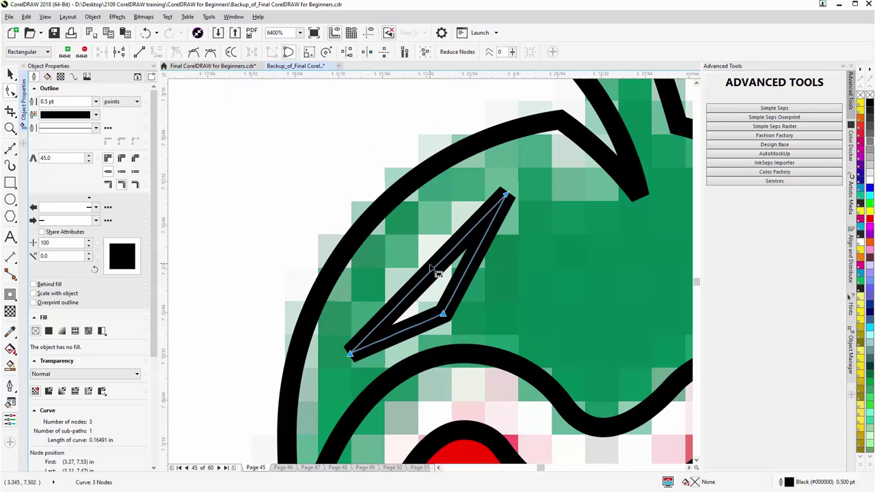
Step: Bend the cap highlight's long edge outward and its two shorter edges slightly inward to follow the bitmap
{"action": "left_click_drag", "start_coordinate": [437, 273], "coordinate": [421, 258]}
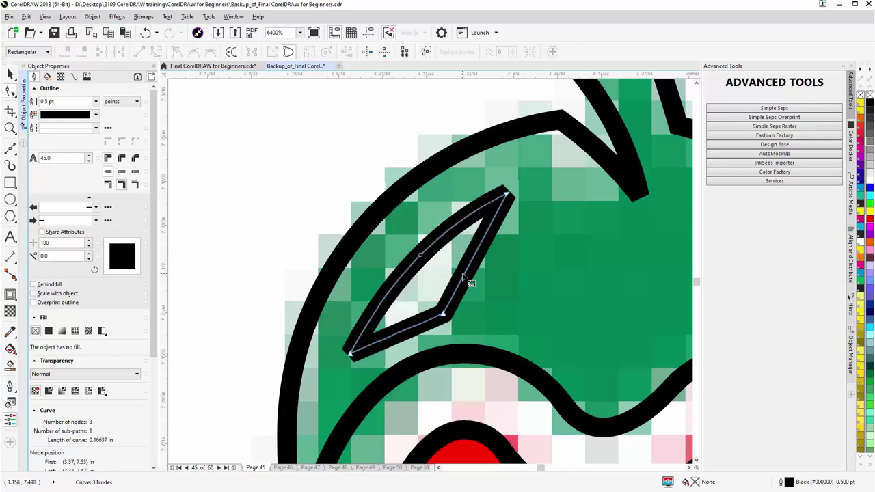
{"action": "left_click_drag", "start_coordinate": [469, 280], "coordinate": [457, 272]}
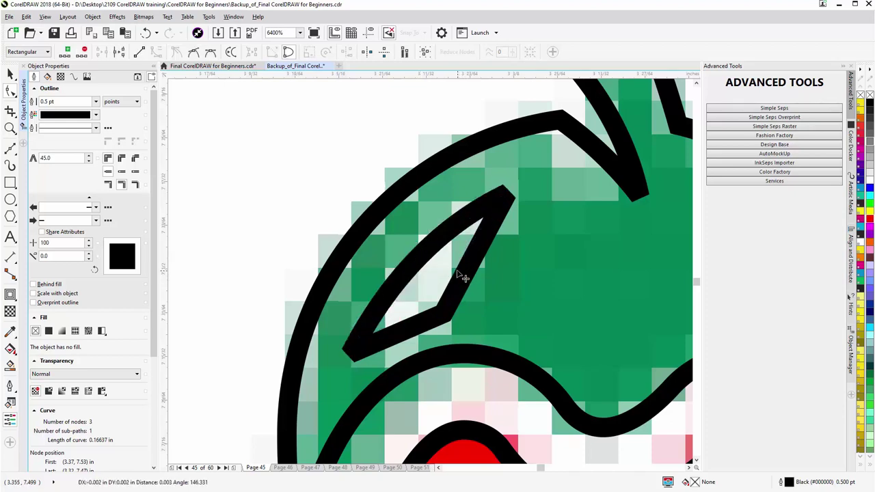
{"action": "left_click", "coordinate": [403, 328]}
{"action": "left_click_drag", "start_coordinate": [403, 326], "coordinate": [403, 323]}
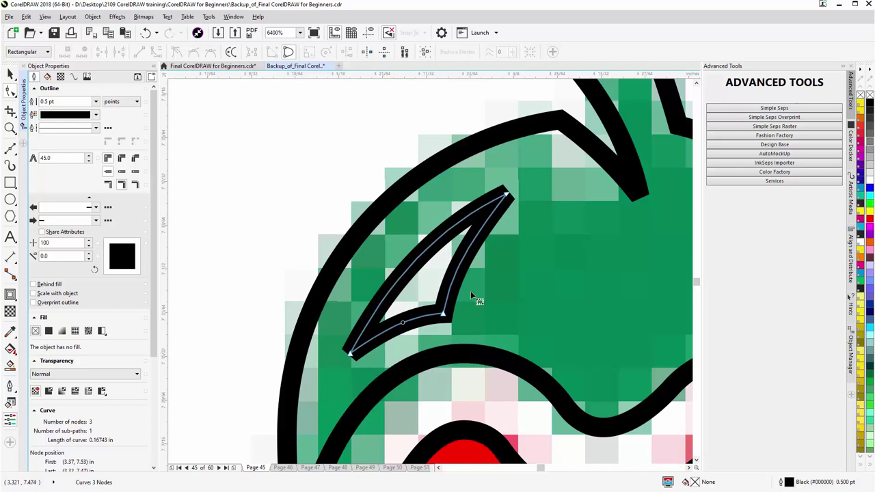
Step: Copy the green fill of the neighbouring i dot onto the pepper's cap and stem shape
{"action": "scroll", "coordinate": [544, 306], "scroll_direction": "down", "scroll_amount": 2}
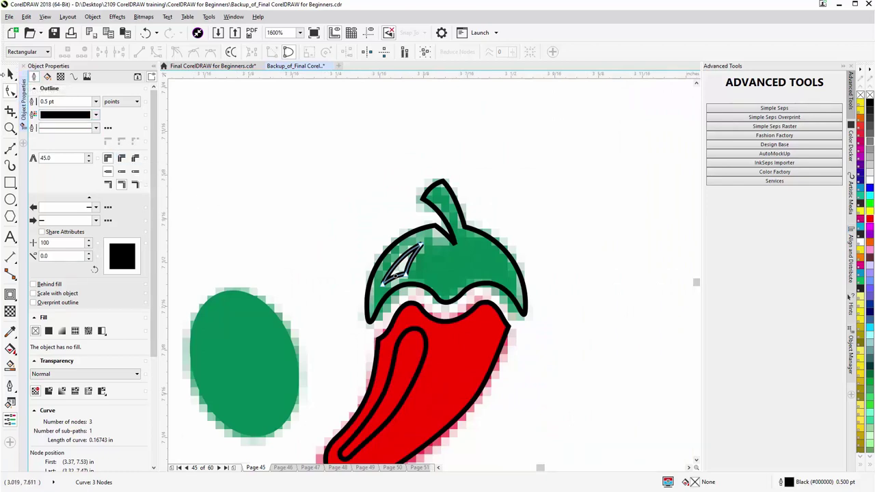
{"action": "left_click", "coordinate": [10, 76]}
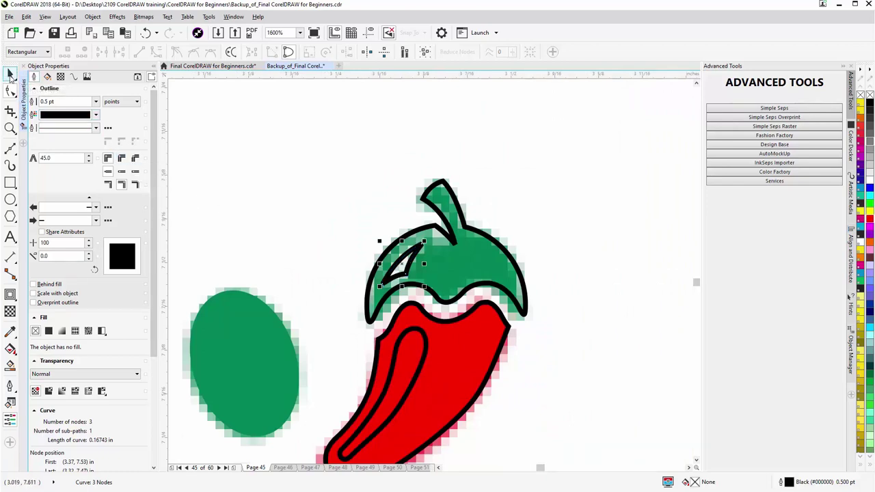
{"action": "left_click", "coordinate": [254, 341]}
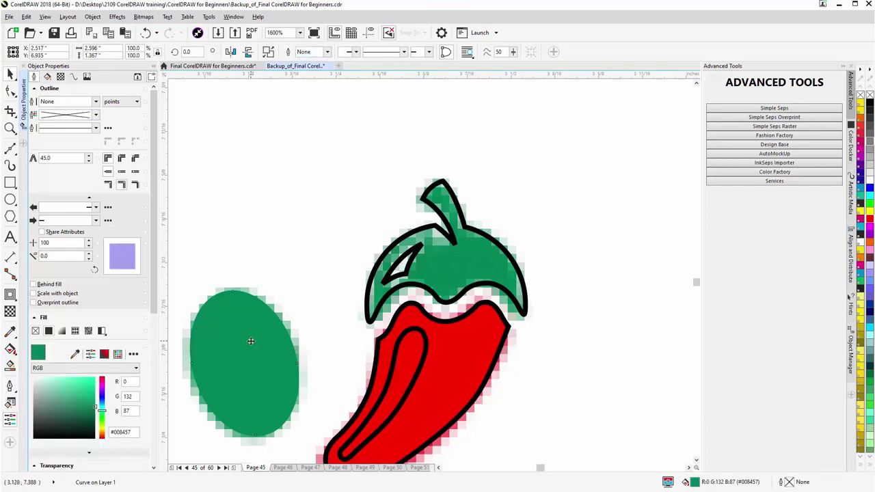
{"action": "left_click_drag", "start_coordinate": [249, 348], "coordinate": [459, 266]}
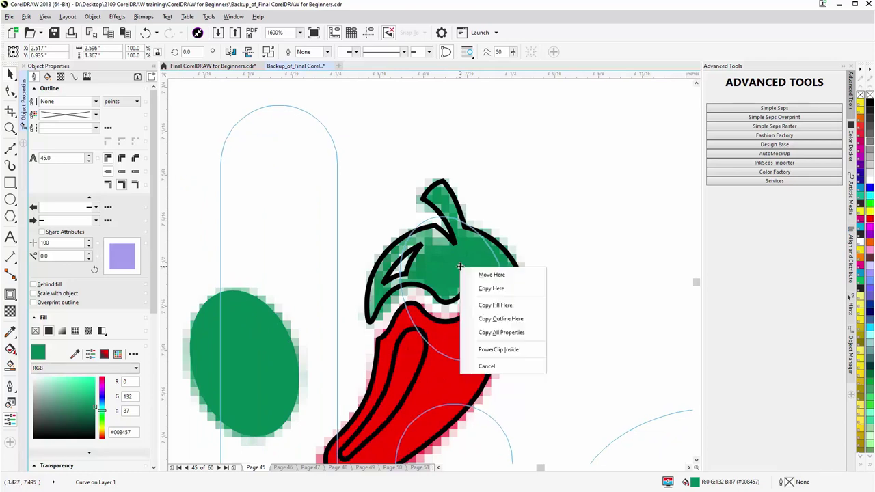
{"action": "left_click", "coordinate": [518, 309]}
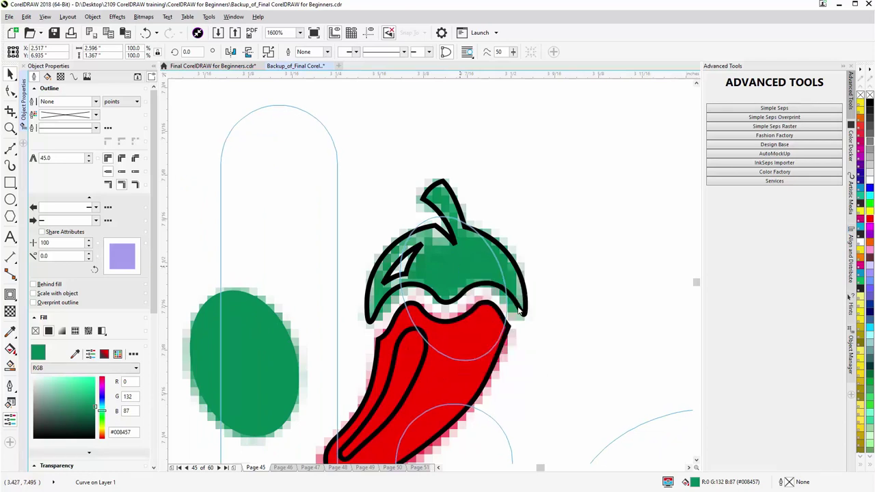
Step: Fill both the cap highlight and the pepper body highlight with white
{"action": "left_click", "coordinate": [403, 274]}
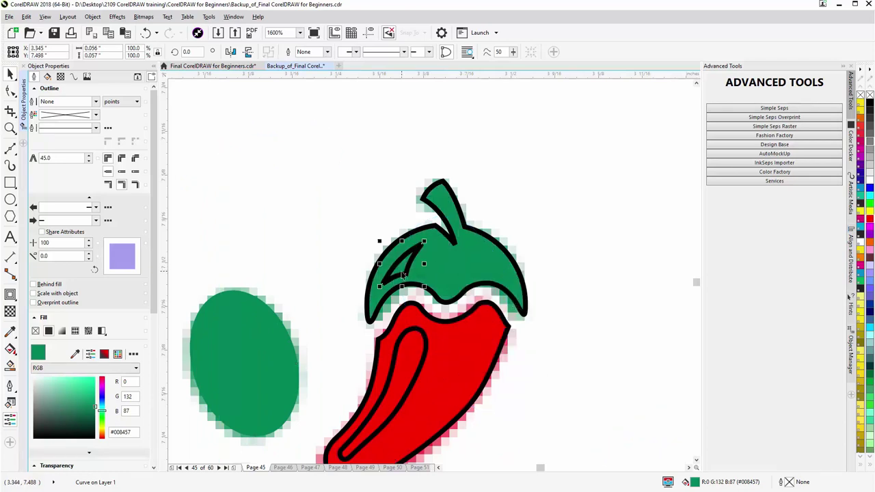
{"action": "left_click", "coordinate": [419, 357], "text": "shift"}
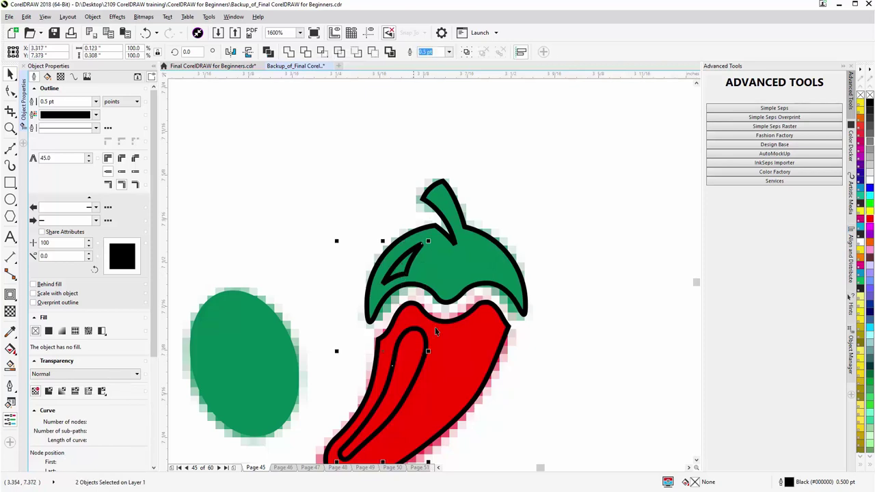
{"action": "left_click", "coordinate": [869, 183]}
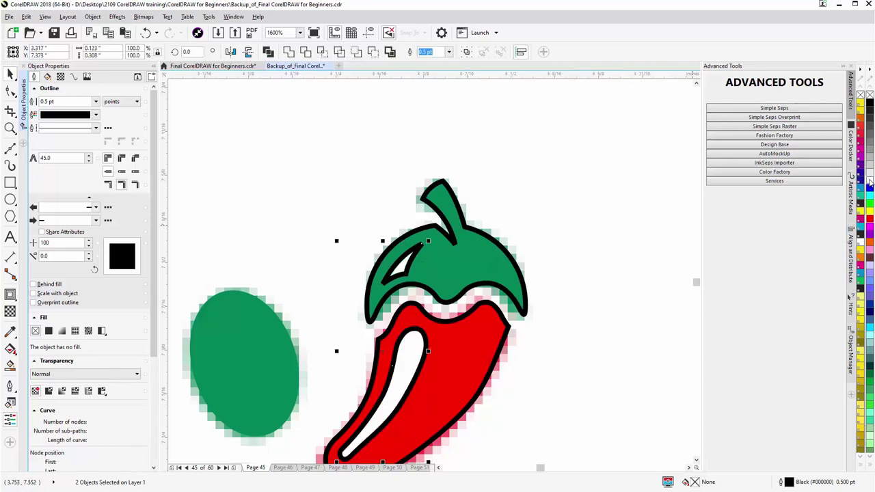
{"action": "scroll", "coordinate": [373, 309], "scroll_direction": "down", "scroll_amount": 1}
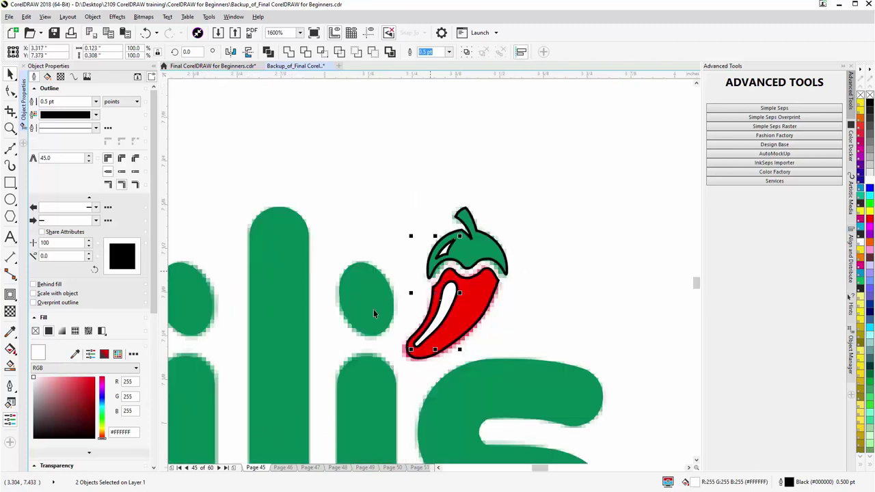
Step: Lock the reference logo bitmap behind the traced pepper
{"action": "left_click", "coordinate": [541, 170]}
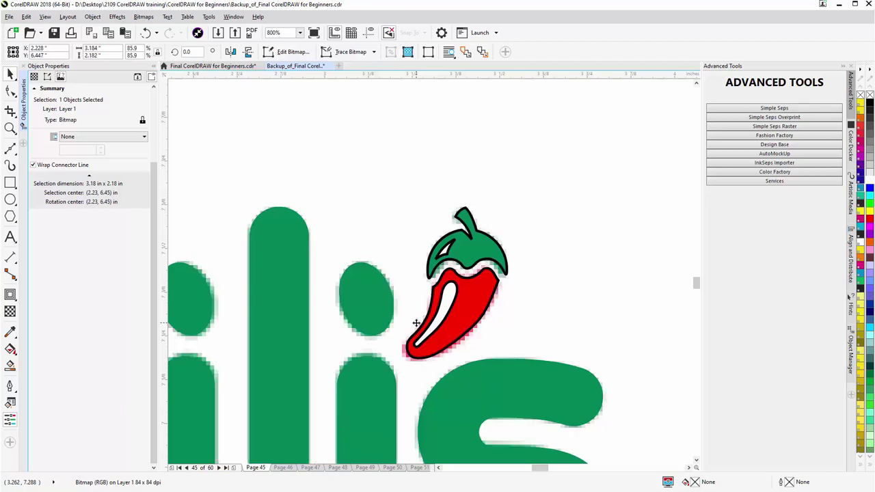
{"action": "right_click", "coordinate": [542, 298]}
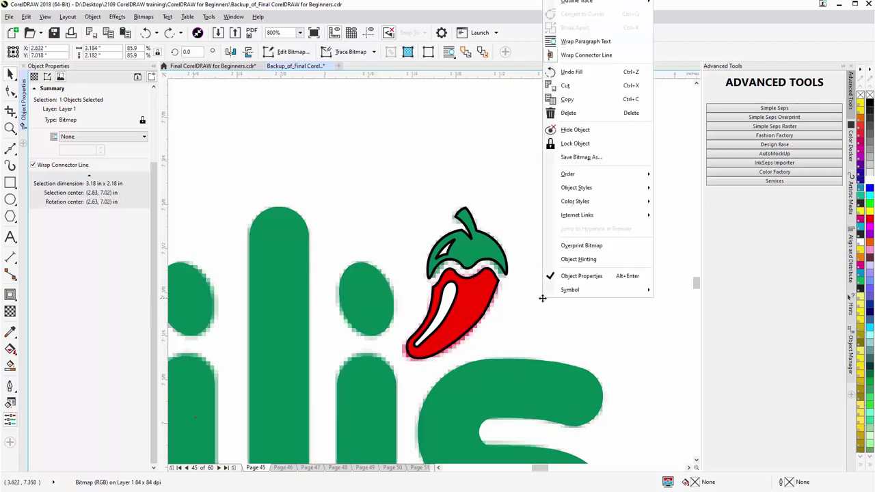
{"action": "left_click", "coordinate": [575, 143]}
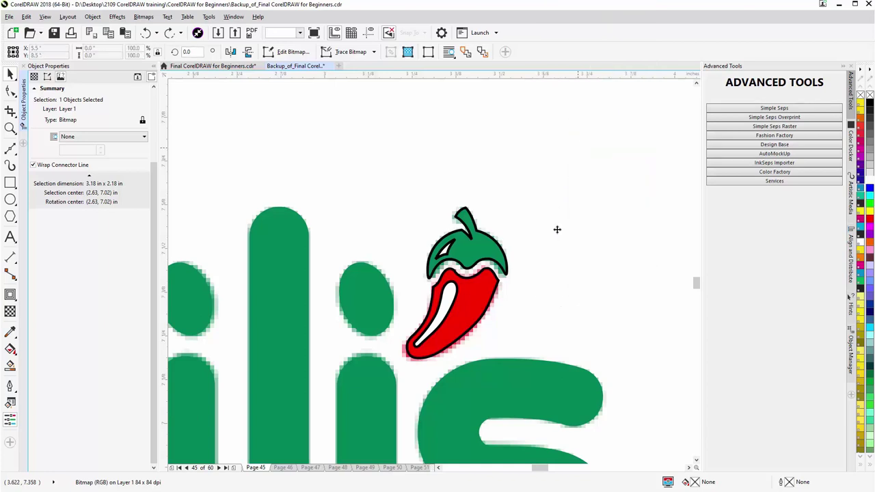
Step: Remove the black outline from all four traced pepper shapes
{"action": "left_click_drag", "start_coordinate": [556, 120], "coordinate": [365, 378]}
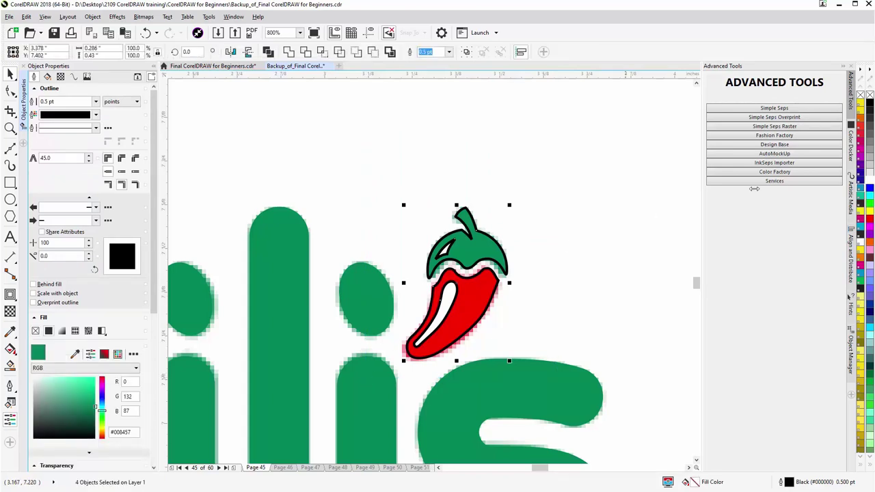
{"action": "right_click", "coordinate": [870, 96]}
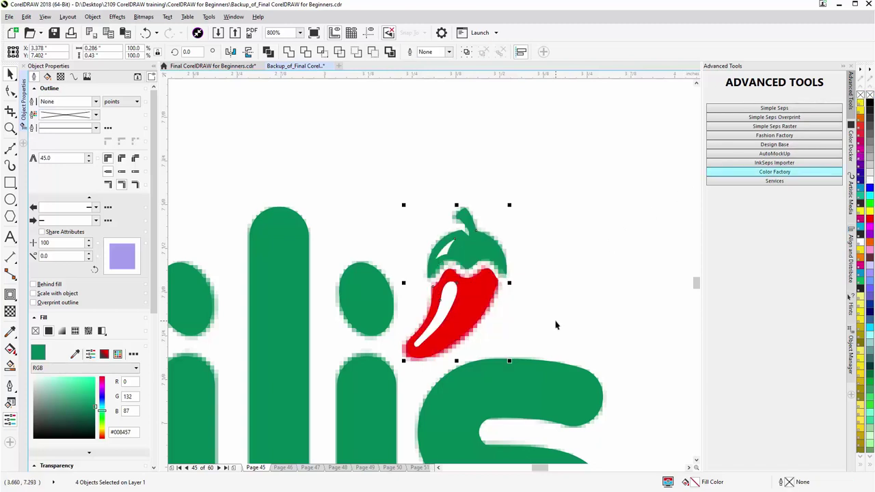
Step: Switch the display to Wireframe and open the red pepper body curve for node editing
{"action": "left_click", "coordinate": [45, 17]}
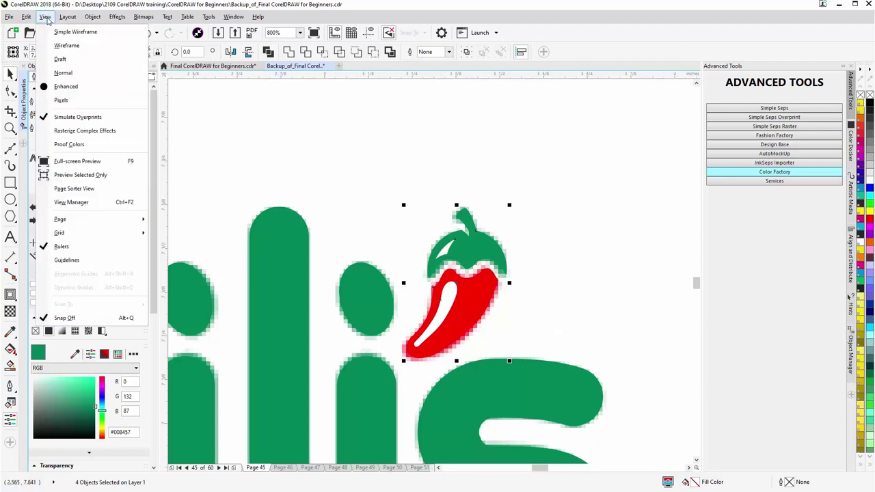
{"action": "left_click", "coordinate": [58, 46]}
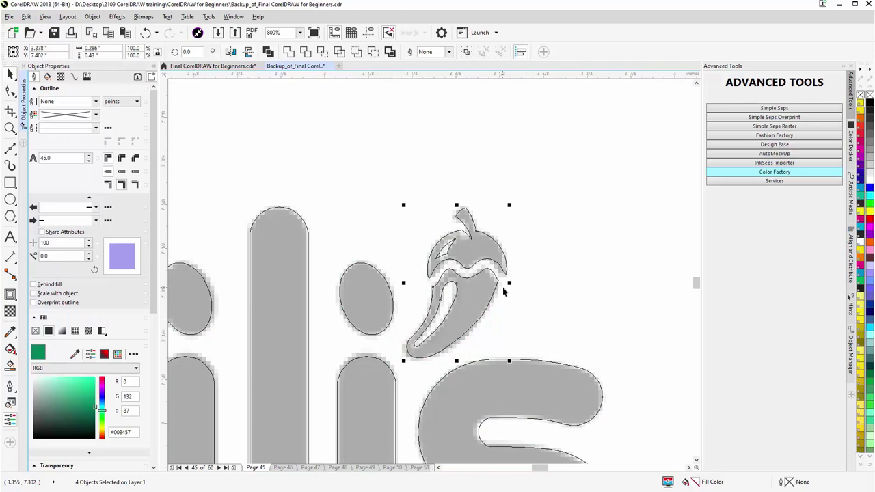
{"action": "scroll", "coordinate": [492, 280], "scroll_direction": "up", "scroll_amount": 1}
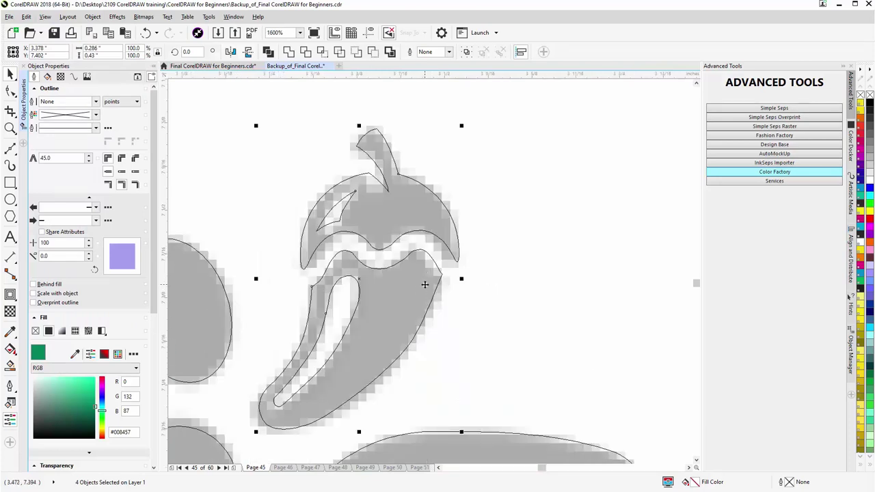
{"action": "left_click", "coordinate": [400, 284]}
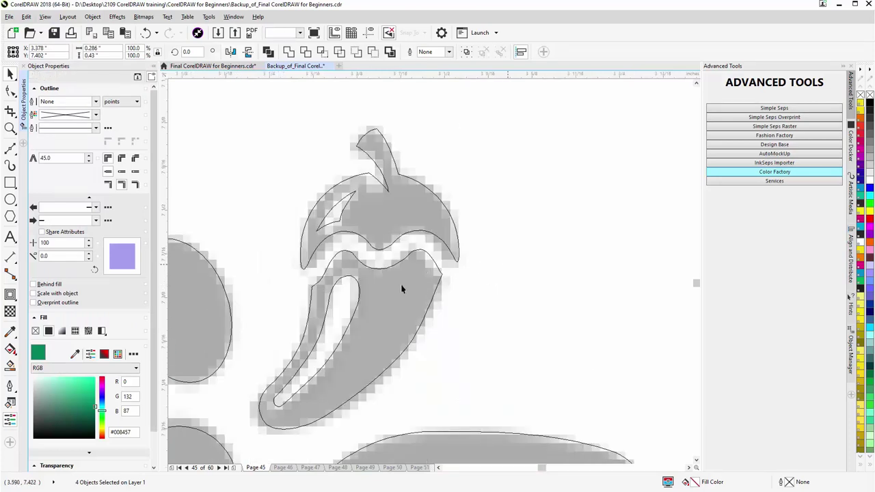
{"action": "double_click", "coordinate": [424, 277]}
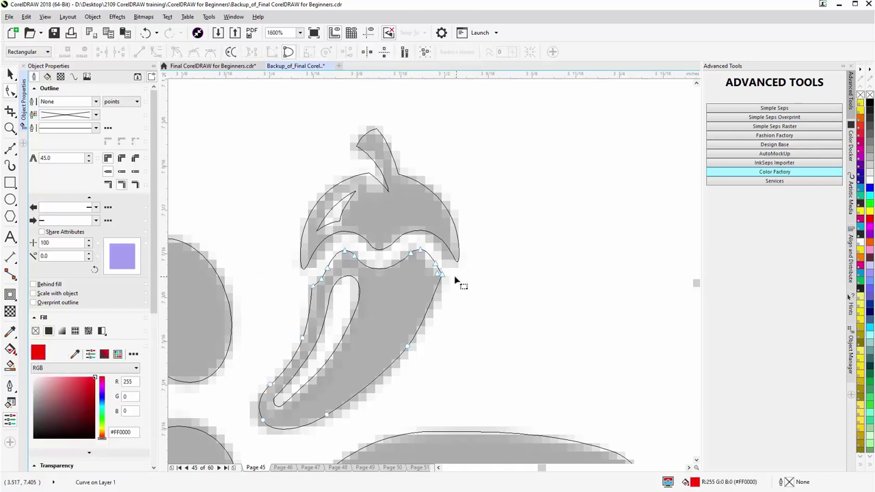
Step: Round the pepper body's upper-right corner by adding a node just below it, deleting the corner node and adjusting the curve handle
{"action": "scroll", "coordinate": [431, 276], "scroll_direction": "up", "scroll_amount": 3}
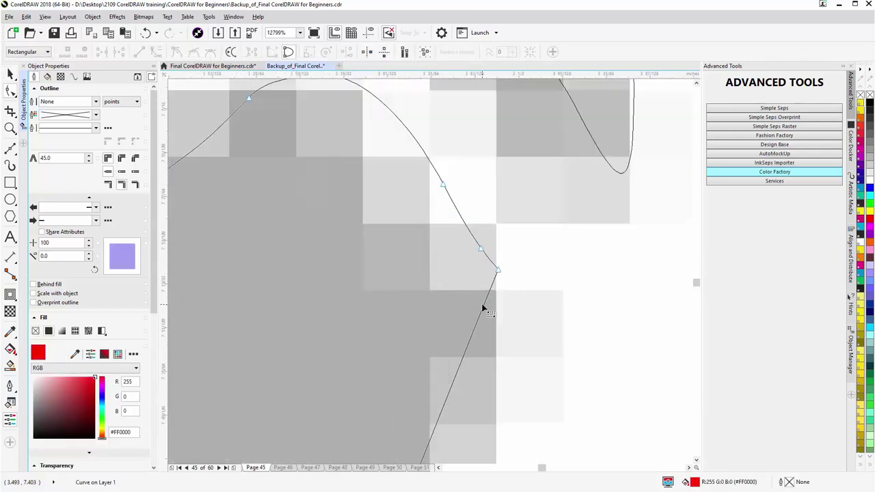
{"action": "left_click", "coordinate": [484, 306]}
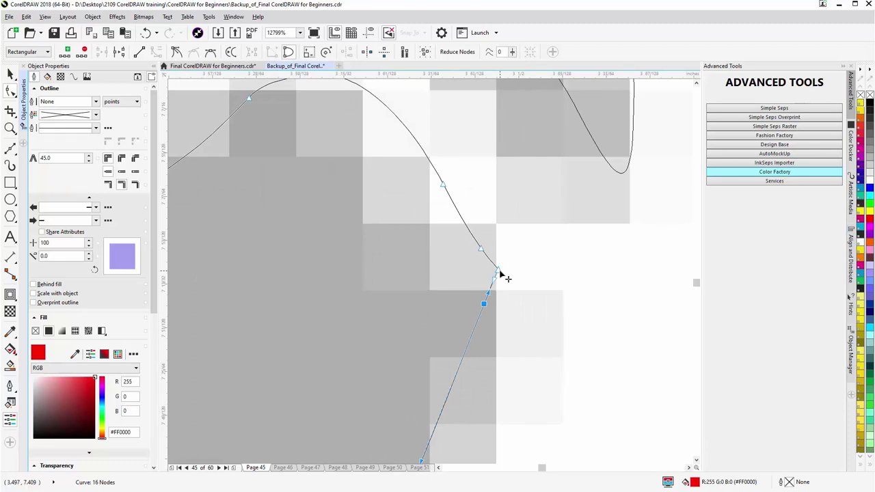
{"action": "left_click", "coordinate": [498, 274]}
{"action": "key", "text": "Delete"}
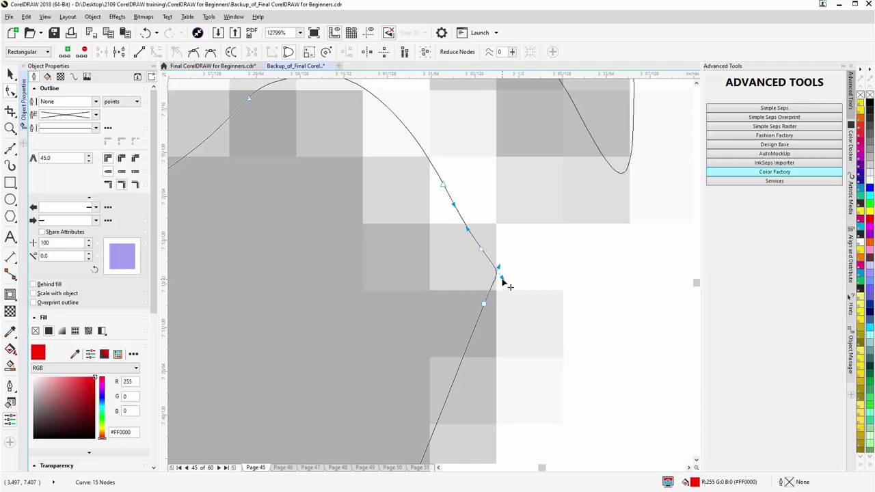
{"action": "left_click_drag", "start_coordinate": [503, 279], "coordinate": [478, 275]}
{"action": "scroll", "coordinate": [431, 325], "scroll_direction": "down", "scroll_amount": 3}
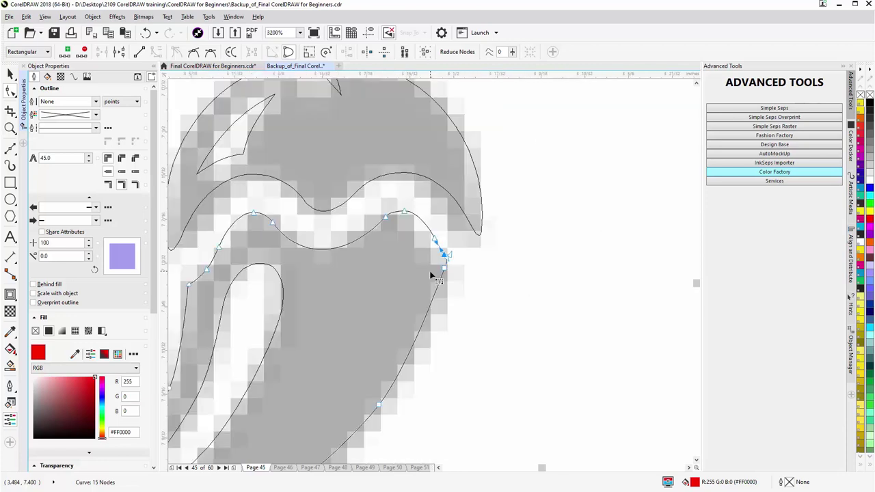
Step: Round the pepper body's upper-left corner by adding a node on each side, deleting the corner node and shortening the curve handle
{"action": "scroll", "coordinate": [198, 299], "scroll_direction": "up", "scroll_amount": 1}
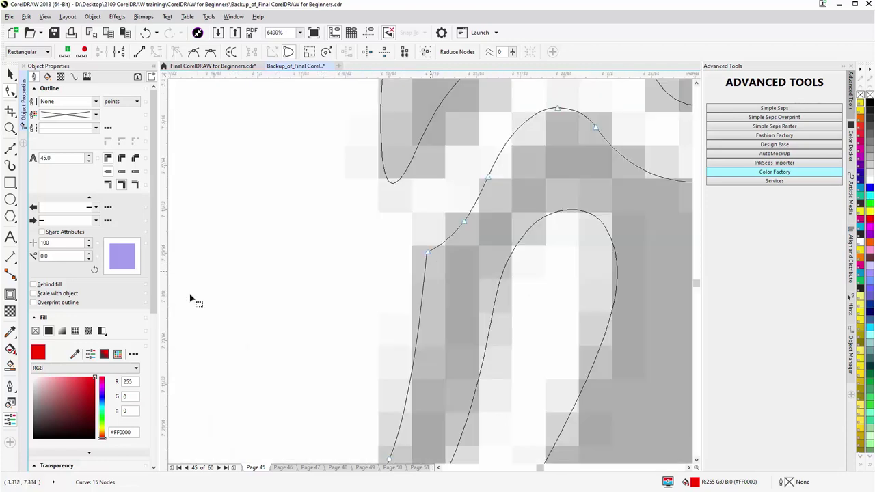
{"action": "double_click", "coordinate": [425, 266]}
{"action": "double_click", "coordinate": [438, 246]}
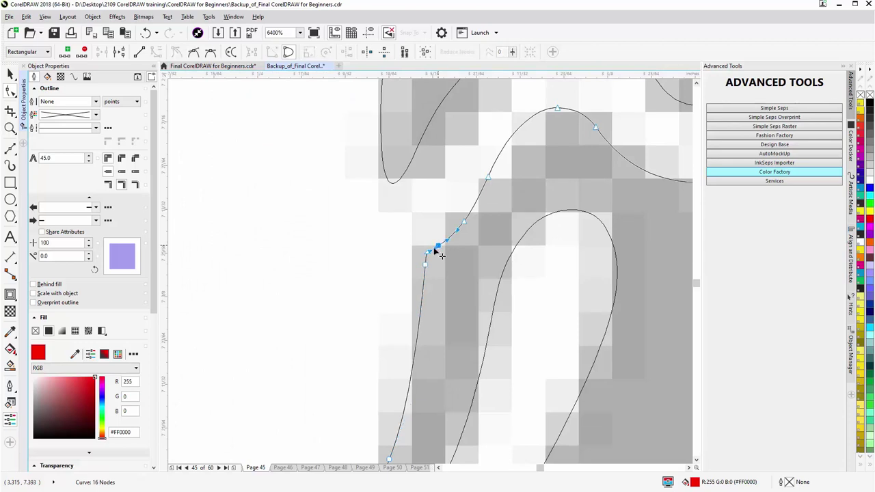
{"action": "double_click", "coordinate": [429, 255]}
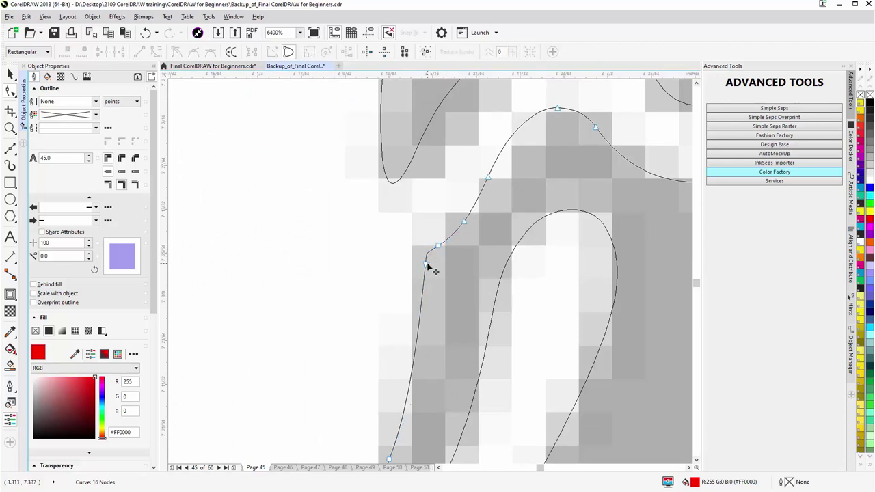
{"action": "left_click", "coordinate": [425, 265]}
{"action": "scroll", "coordinate": [431, 272], "scroll_direction": "up", "scroll_amount": 2}
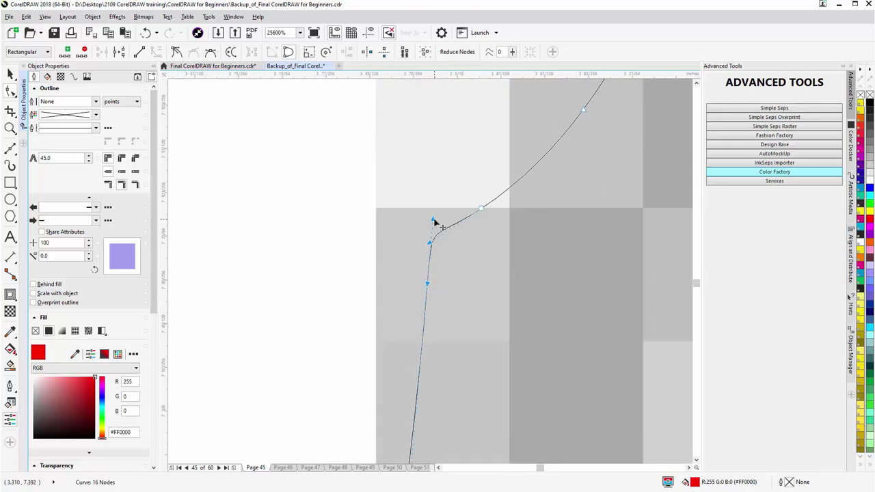
{"action": "left_click_drag", "start_coordinate": [434, 221], "coordinate": [432, 266]}
Step: Return the display from Wireframe to Enhanced view to show the logo in full colour
{"action": "scroll", "coordinate": [432, 274], "scroll_direction": "down", "scroll_amount": 5}
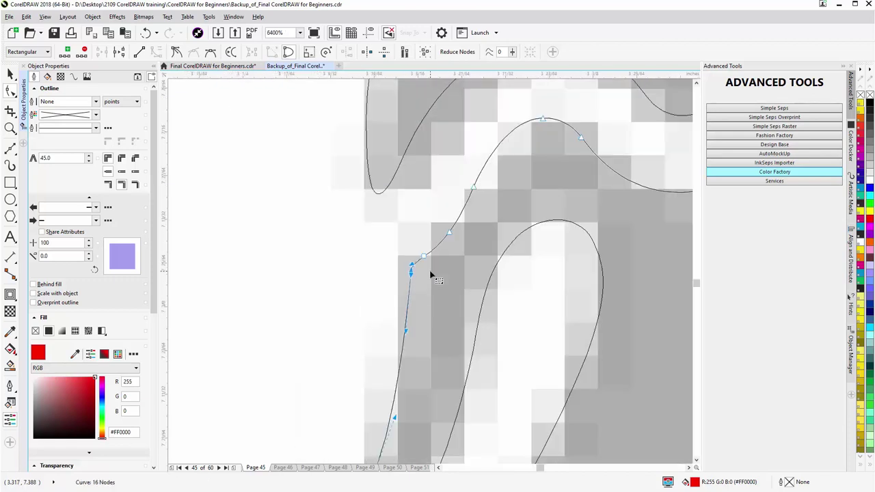
{"action": "scroll", "coordinate": [446, 311], "scroll_direction": "down", "scroll_amount": 1}
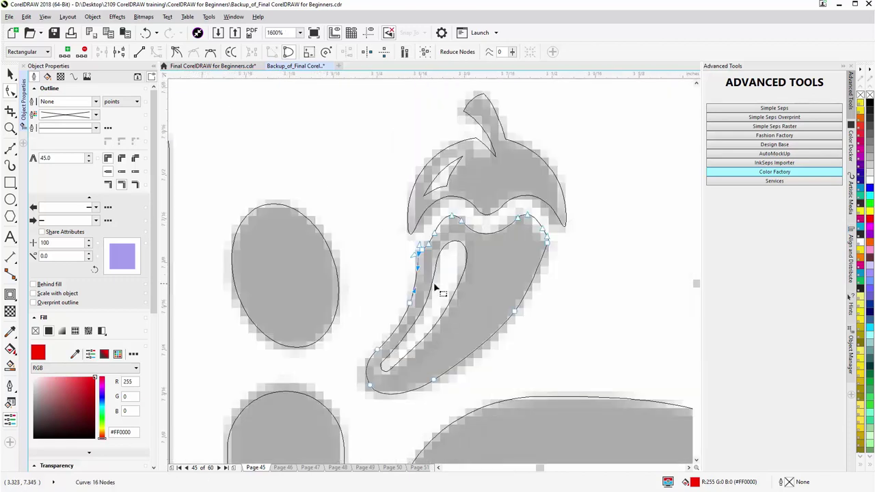
{"action": "scroll", "coordinate": [434, 288], "scroll_direction": "down", "scroll_amount": 1}
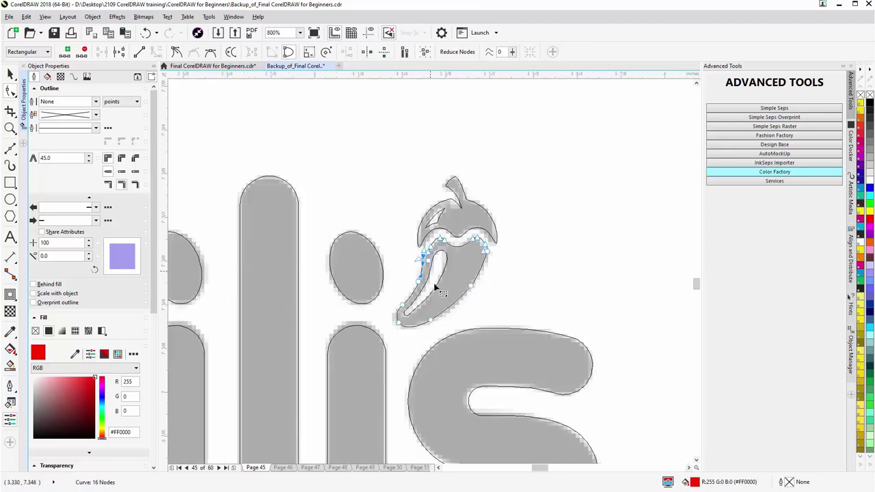
{"action": "scroll", "coordinate": [435, 288], "scroll_direction": "down", "scroll_amount": 1}
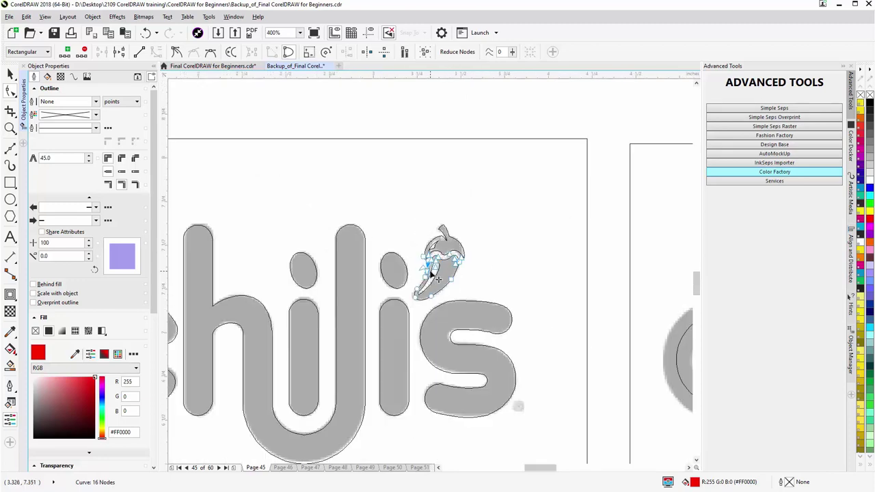
{"action": "left_click", "coordinate": [27, 16]}
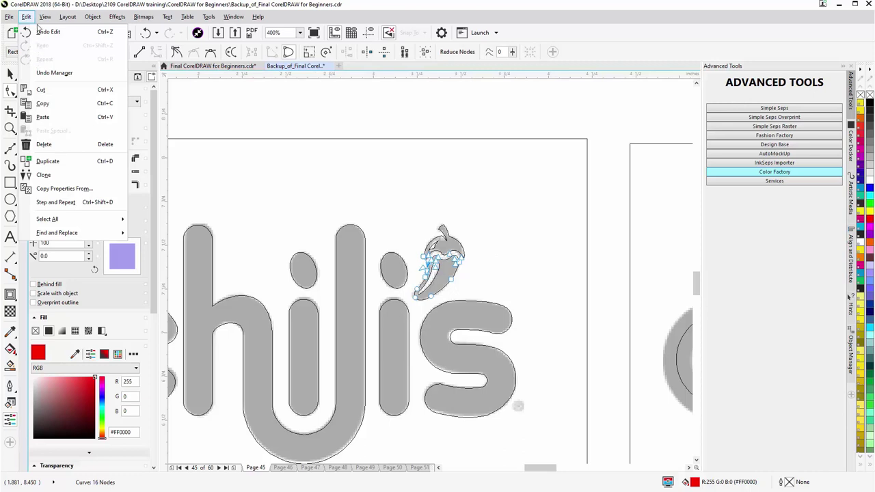
{"action": "mouse_move", "coordinate": [45, 17]}
{"action": "left_click", "coordinate": [48, 86]}
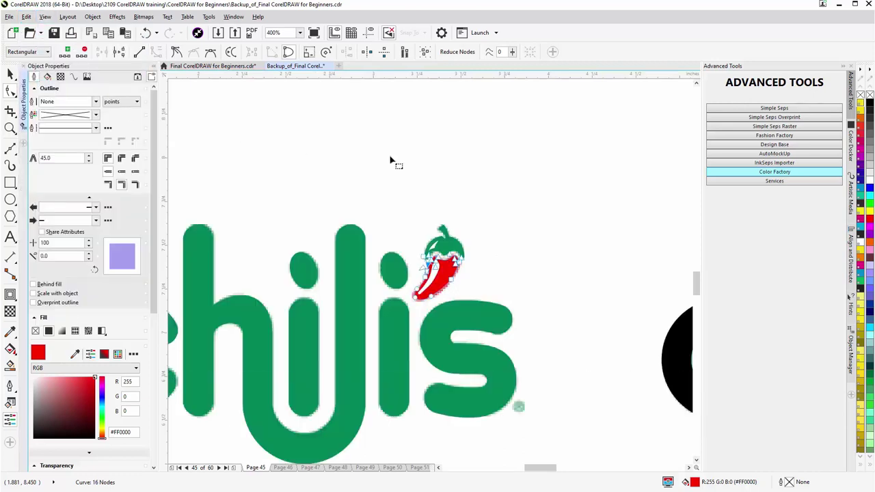
Step: Unlock the reference logo bitmap behind the traced logo and move it up and to the left, clear of the vector shapes
{"action": "scroll", "coordinate": [434, 278], "scroll_direction": "down", "scroll_amount": 1}
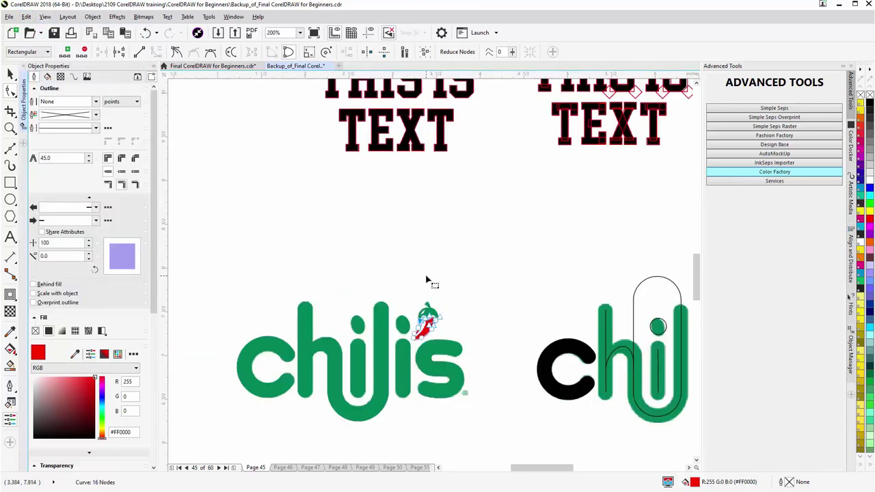
{"action": "left_click", "coordinate": [425, 278]}
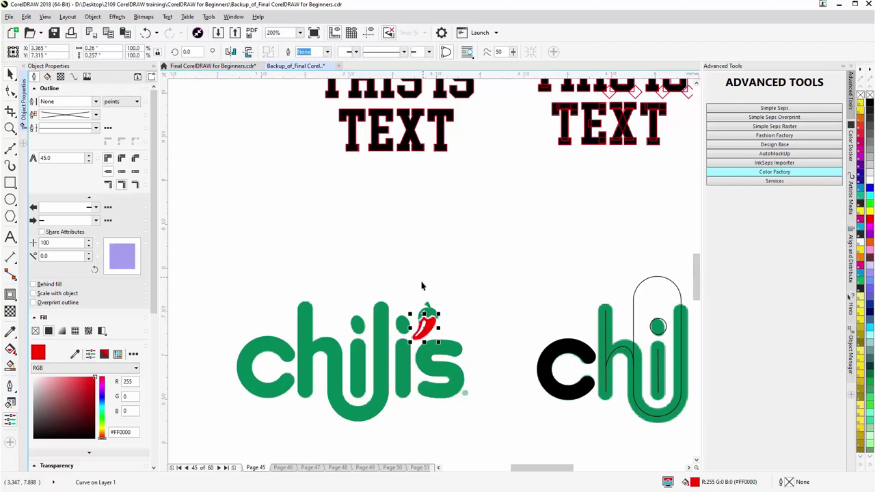
{"action": "right_click", "coordinate": [422, 293]}
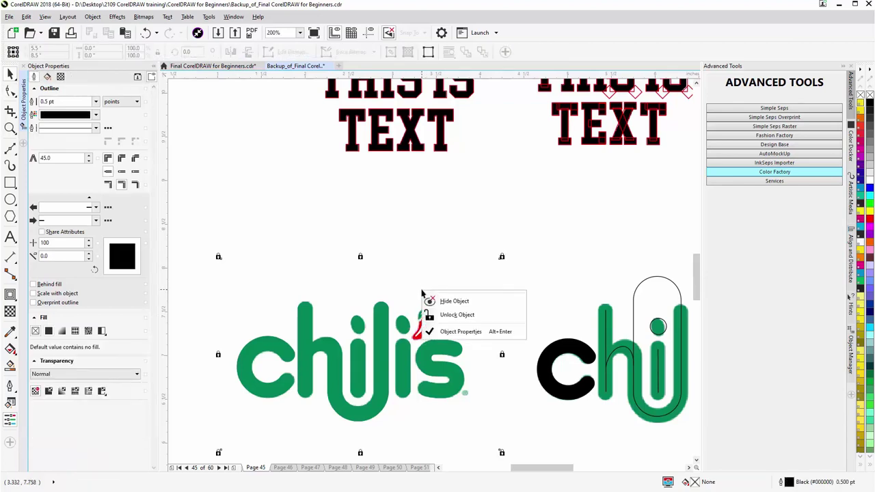
{"action": "left_click", "coordinate": [453, 315]}
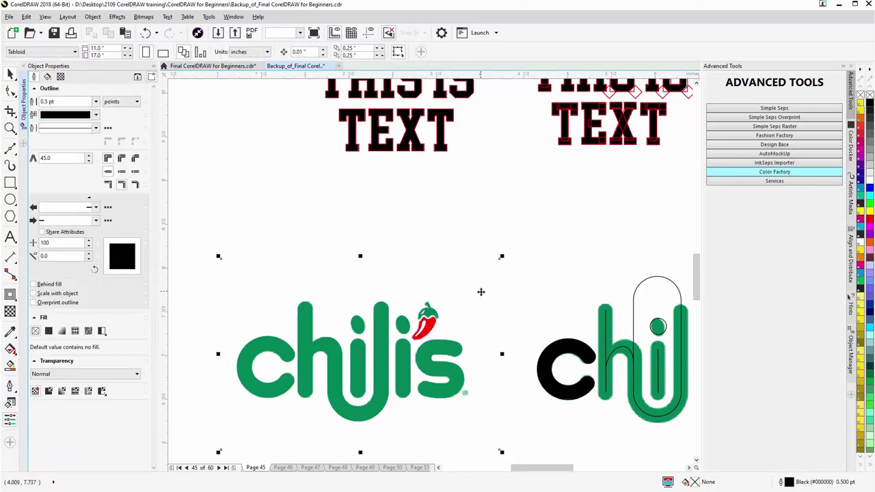
{"action": "mouse_move", "coordinate": [427, 343]}
{"action": "left_mouse_down"}
{"action": "mouse_move", "coordinate": [273, 197]}
{"action": "mouse_move", "coordinate": [257, 239]}
{"action": "mouse_move", "coordinate": [451, 336]}
{"action": "left_mouse_up"}
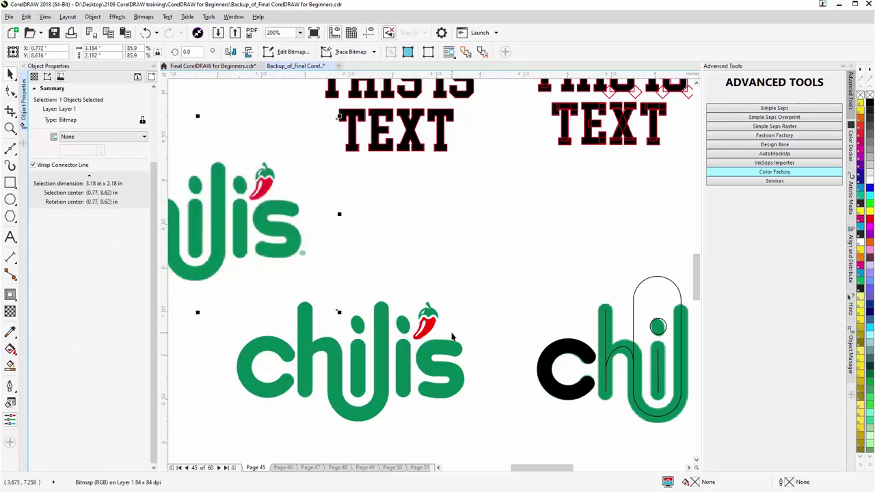
Step: Remove the two extra nodes midway along both long edges of the pepper body's white highlight
{"action": "scroll", "coordinate": [424, 327], "scroll_direction": "up", "scroll_amount": 2}
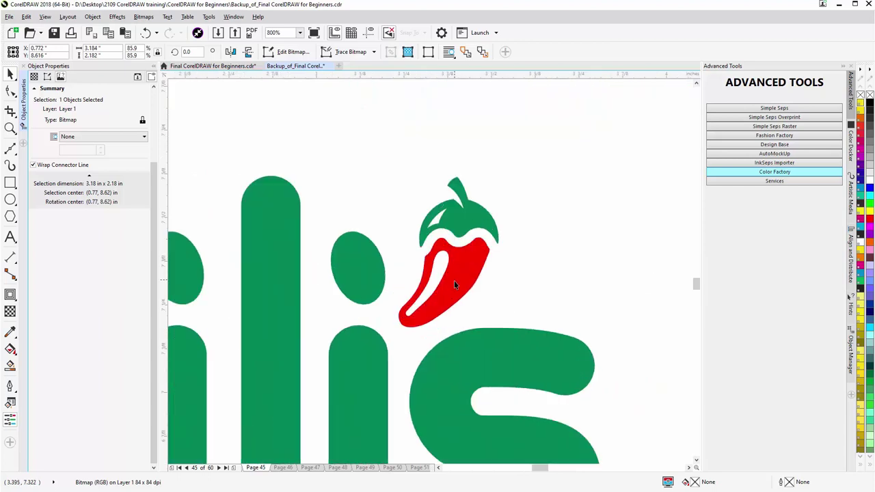
{"action": "scroll", "coordinate": [454, 280], "scroll_direction": "up", "scroll_amount": 1}
{"action": "left_click", "coordinate": [414, 273]}
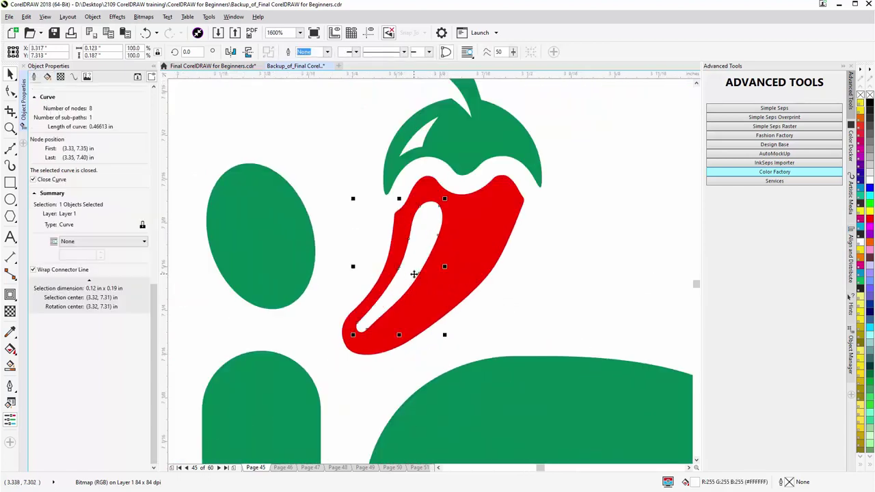
{"action": "double_click", "coordinate": [413, 274]}
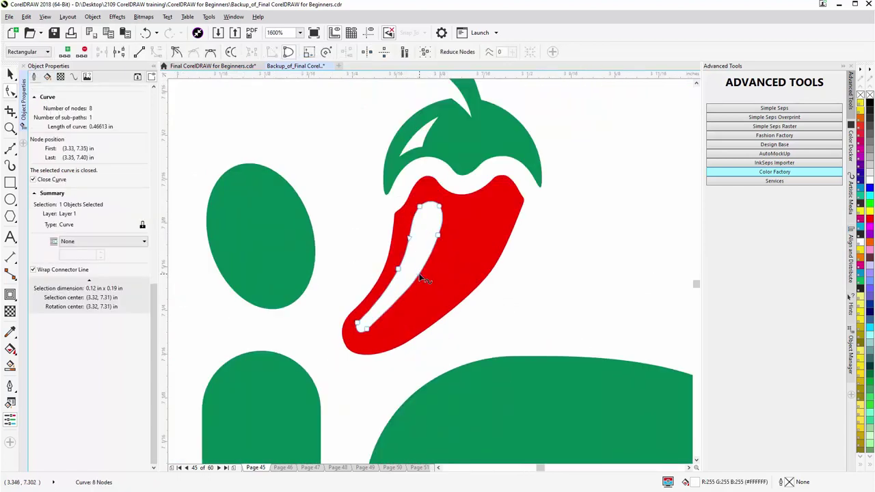
{"action": "double_click", "coordinate": [419, 276]}
{"action": "double_click", "coordinate": [399, 269]}
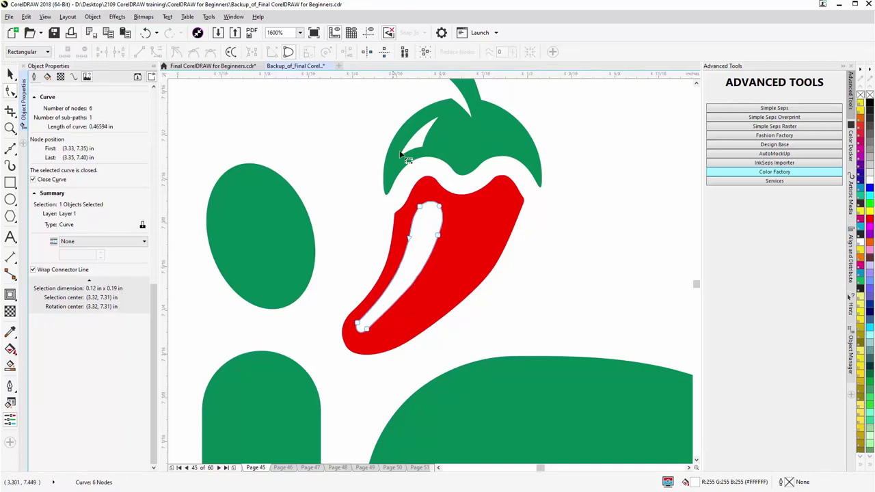
Step: Bring the blue lion head graphics below the Chili's logos into close view
{"action": "scroll", "coordinate": [434, 276], "scroll_direction": "down", "scroll_amount": 2}
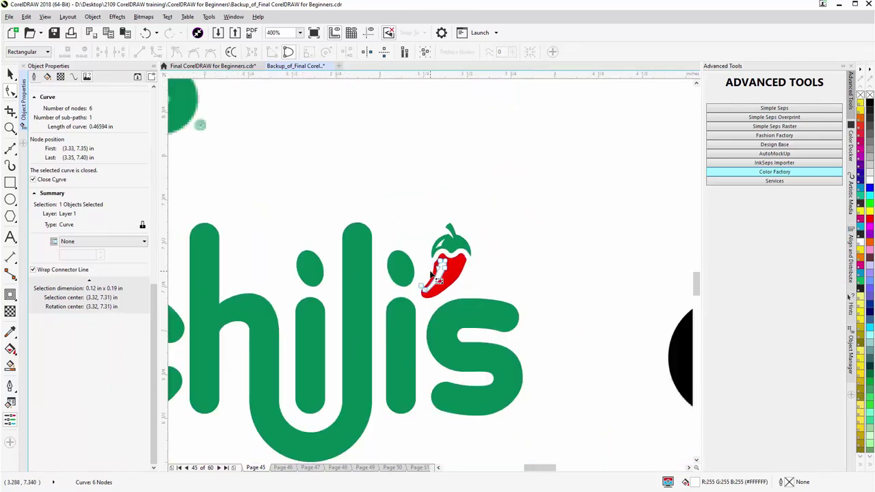
{"action": "scroll", "coordinate": [438, 281], "scroll_direction": "down", "scroll_amount": 1}
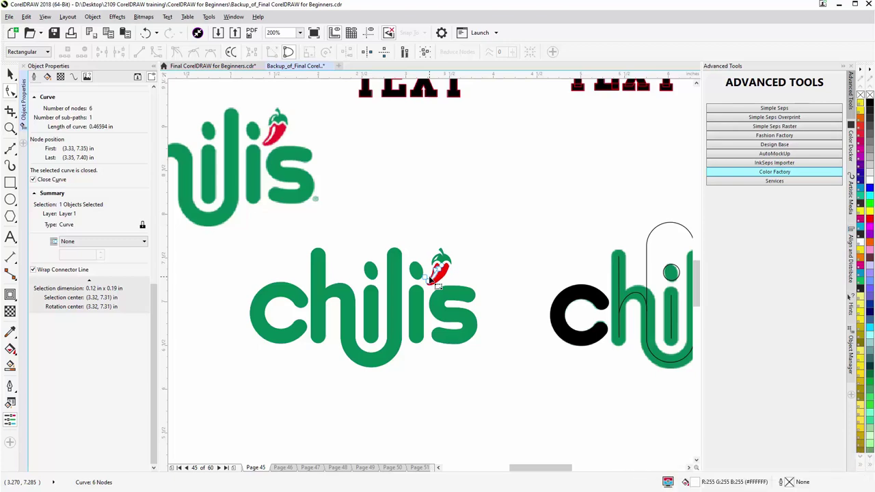
{"action": "scroll", "coordinate": [431, 277], "scroll_direction": "down", "scroll_amount": 3}
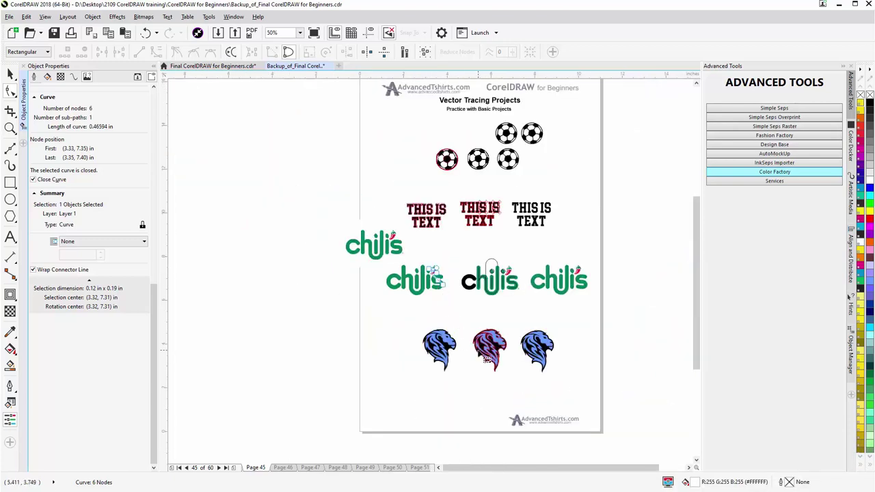
{"action": "scroll", "coordinate": [479, 355], "scroll_direction": "up", "scroll_amount": 2}
{"action": "scroll", "coordinate": [374, 268], "scroll_direction": "up", "scroll_amount": 1}
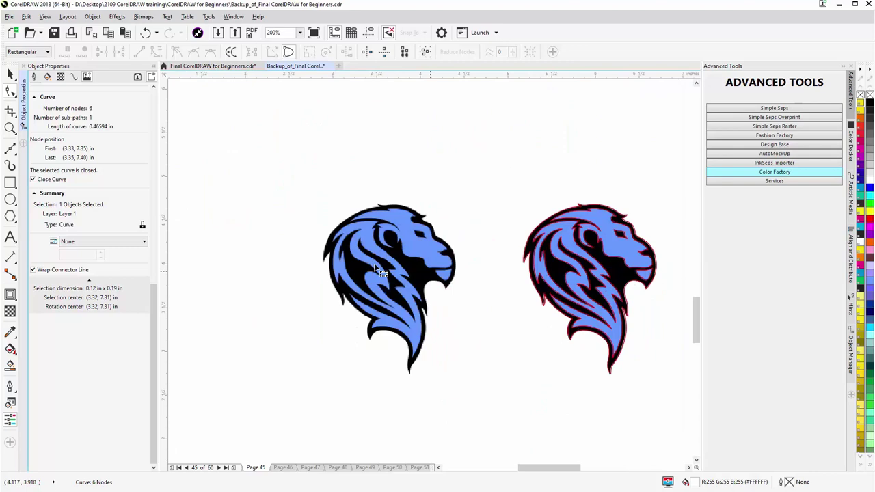